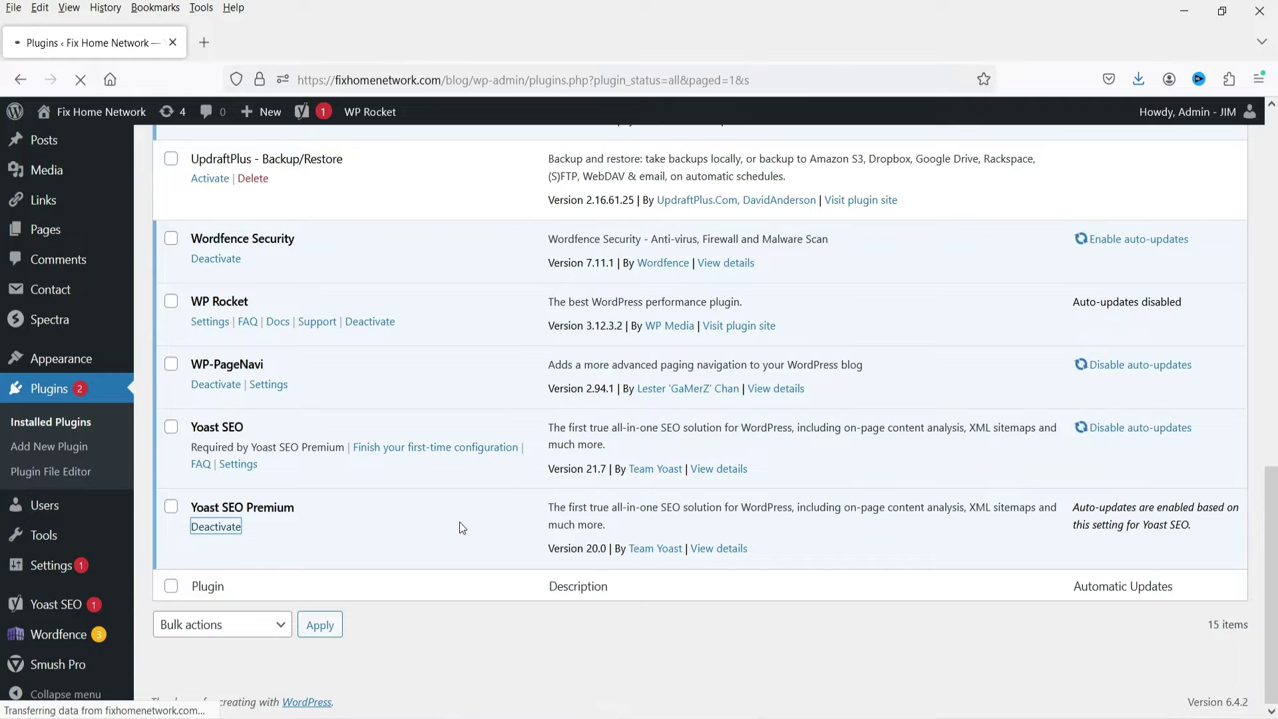
- Search the directory of new plugins for "yoast" and check the install status of Yoast SEO
scroll(484, 514, down, 15)
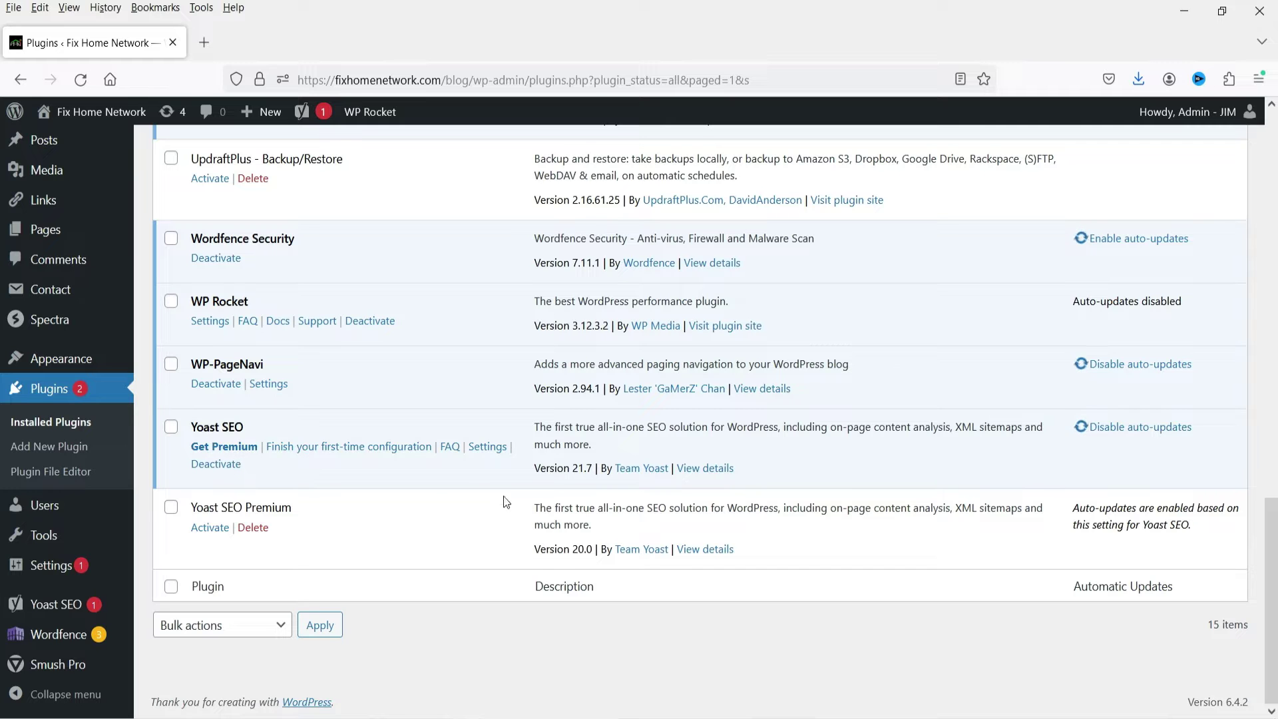
scroll(504, 496, up, 15)
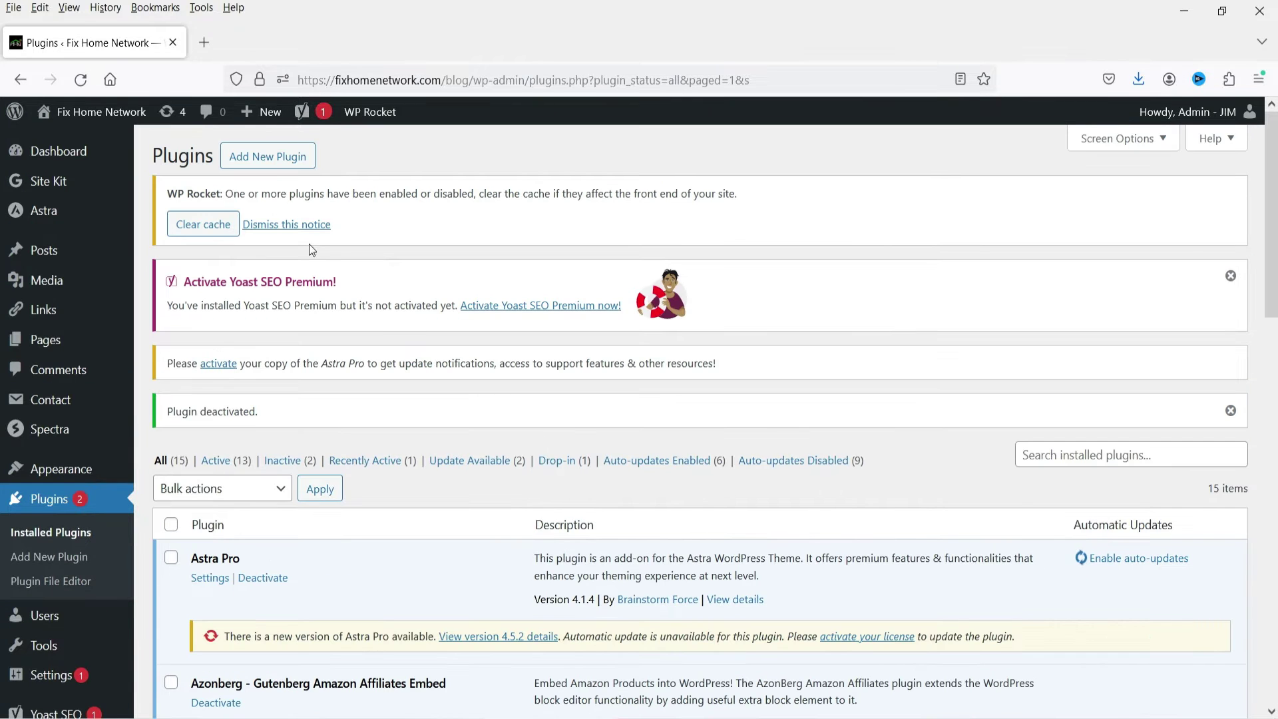
click(266, 156)
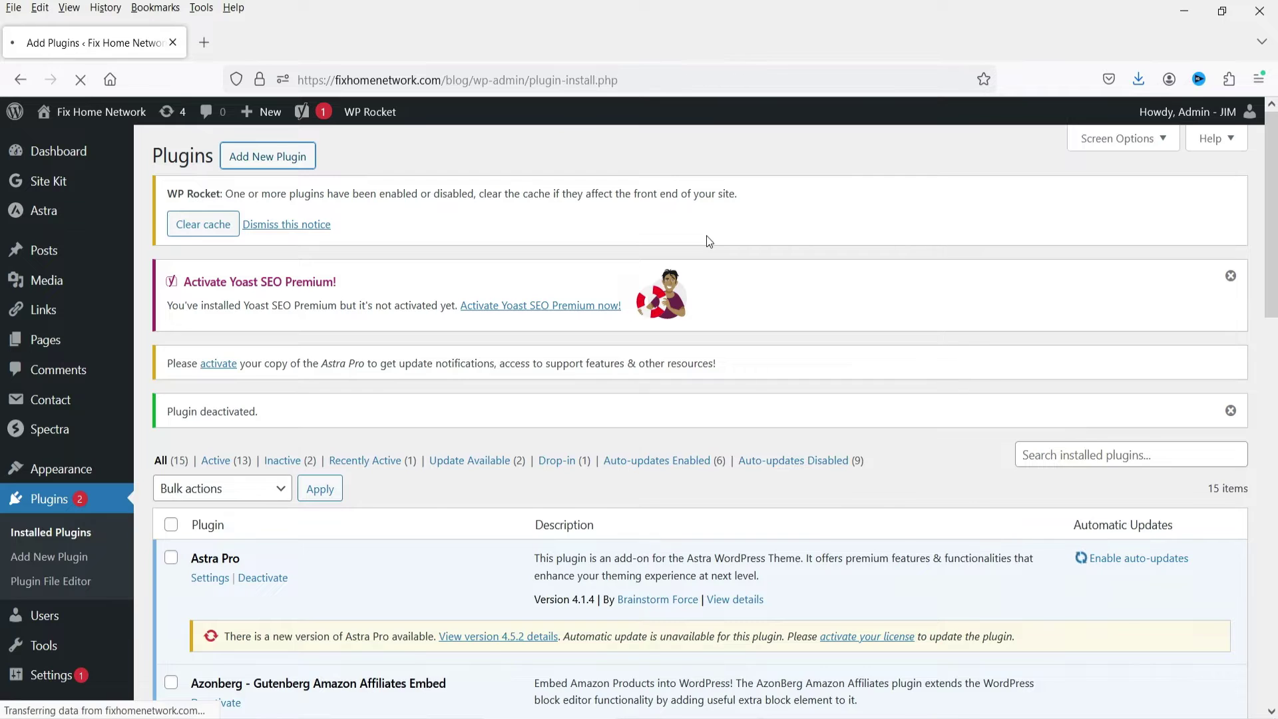
click(1082, 368)
text(yoast)
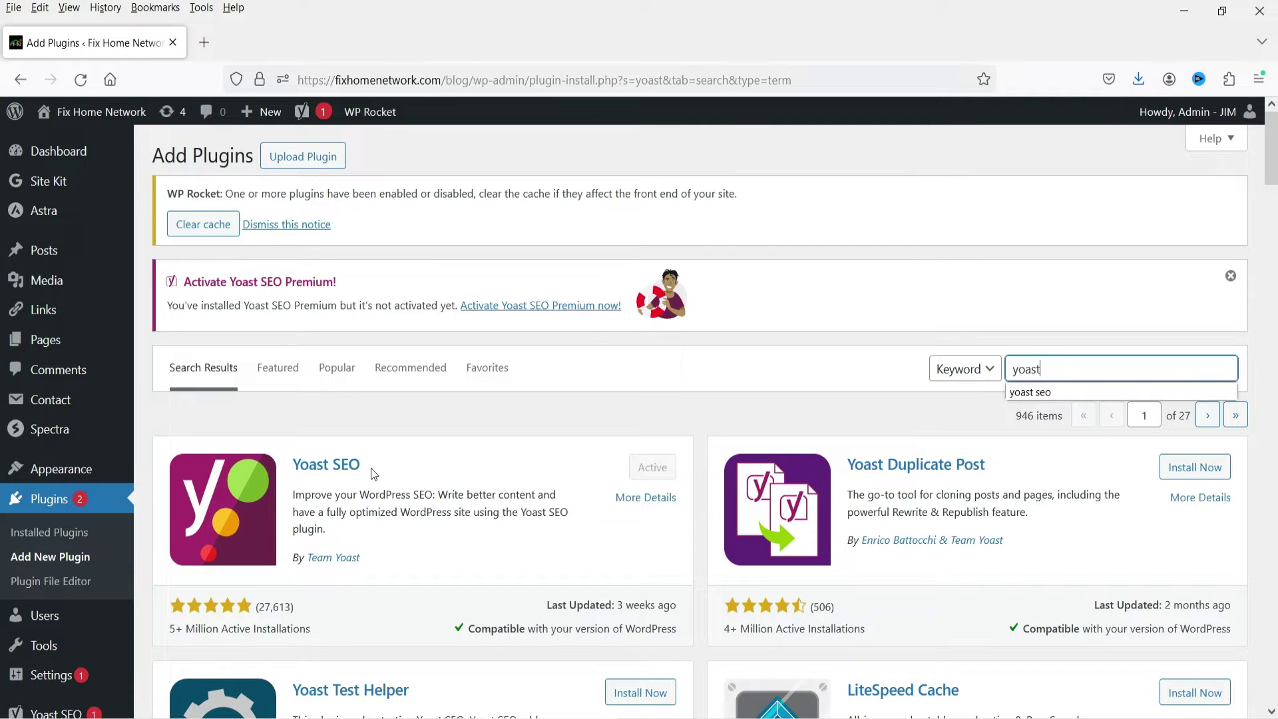
click(635, 470)
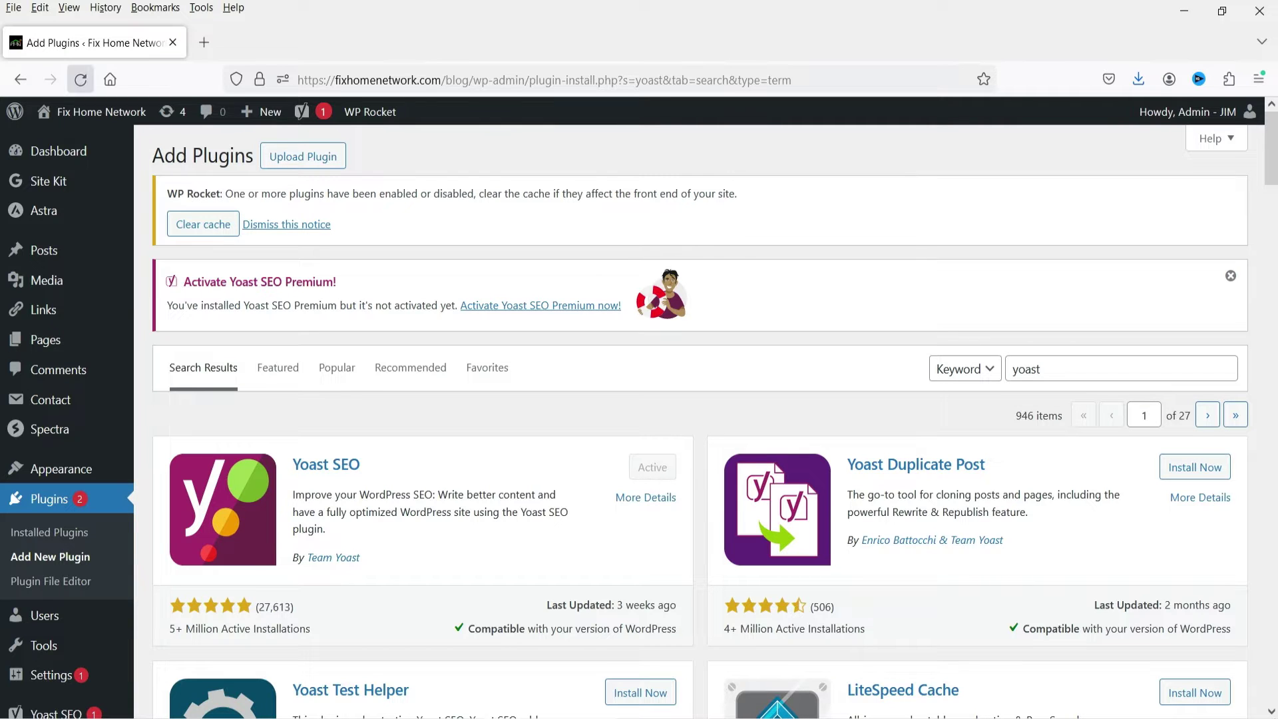
- Open the "Linksys EA9500 setup" post from the posts list for editing in a new browser tab
click(81, 81)
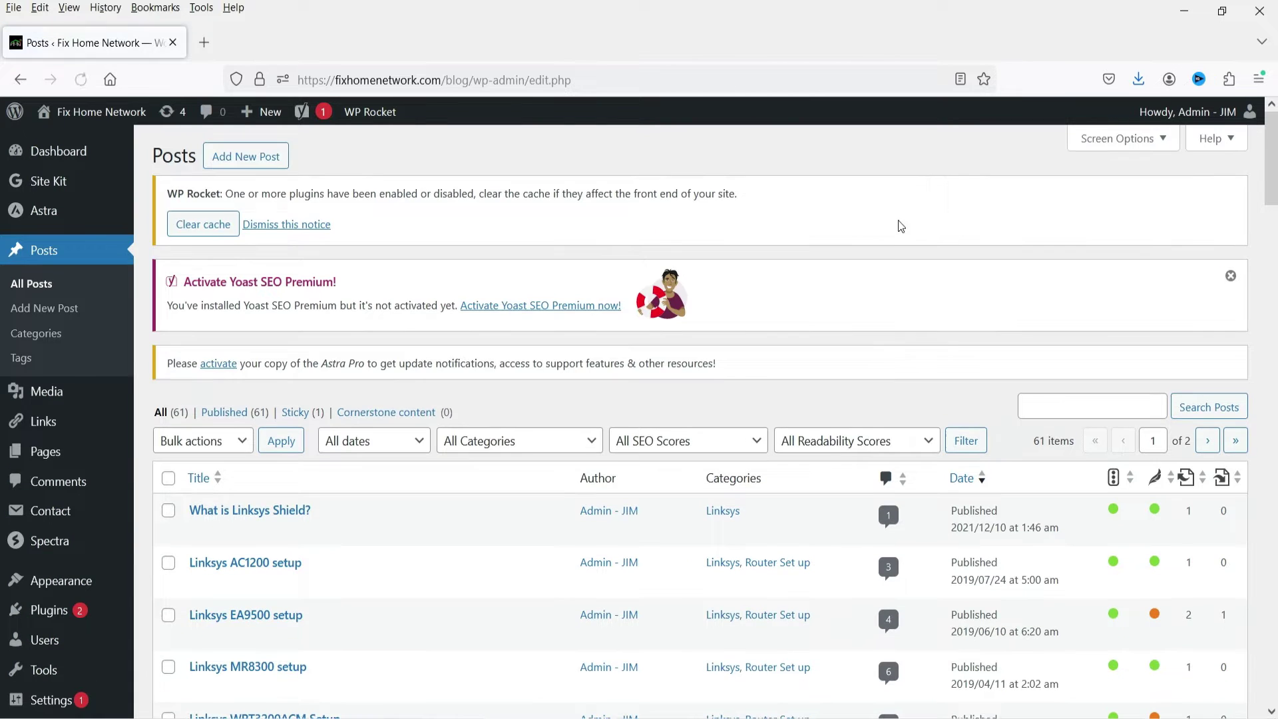
scroll(983, 295, down, 5)
scroll(982, 294, up, 5)
scroll(982, 294, down, 4)
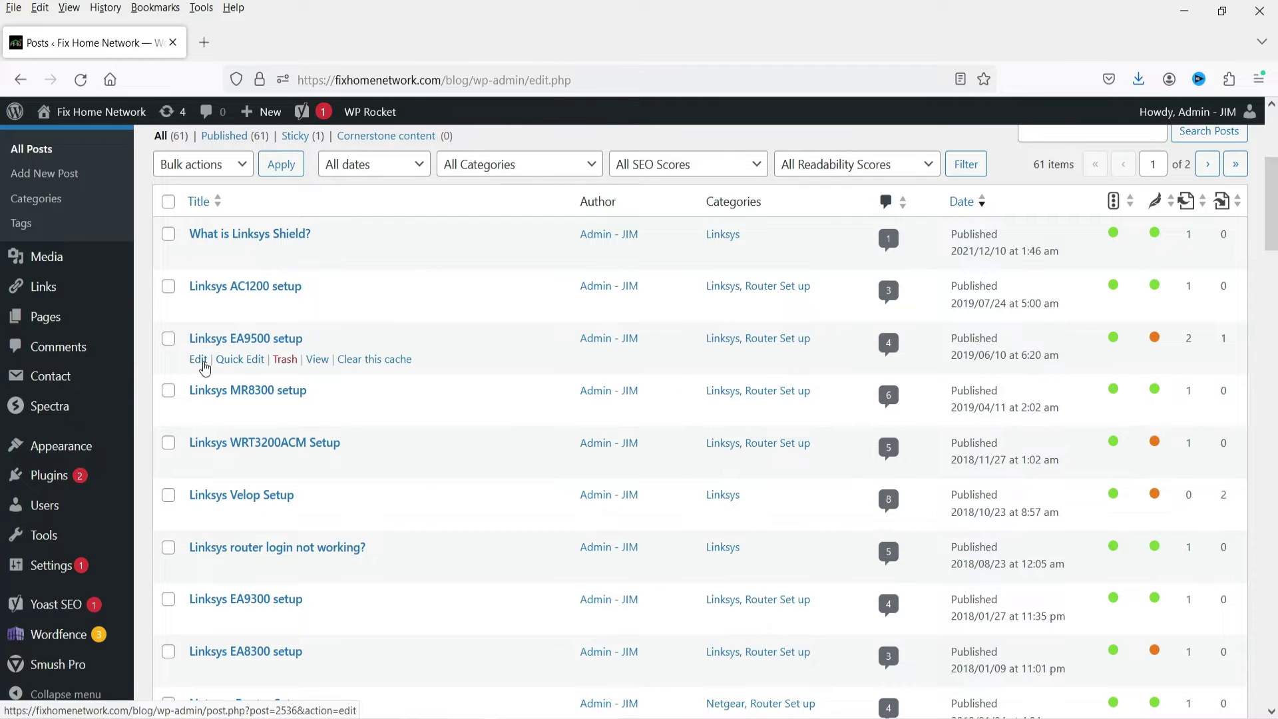
right_click(199, 359)
click(266, 381)
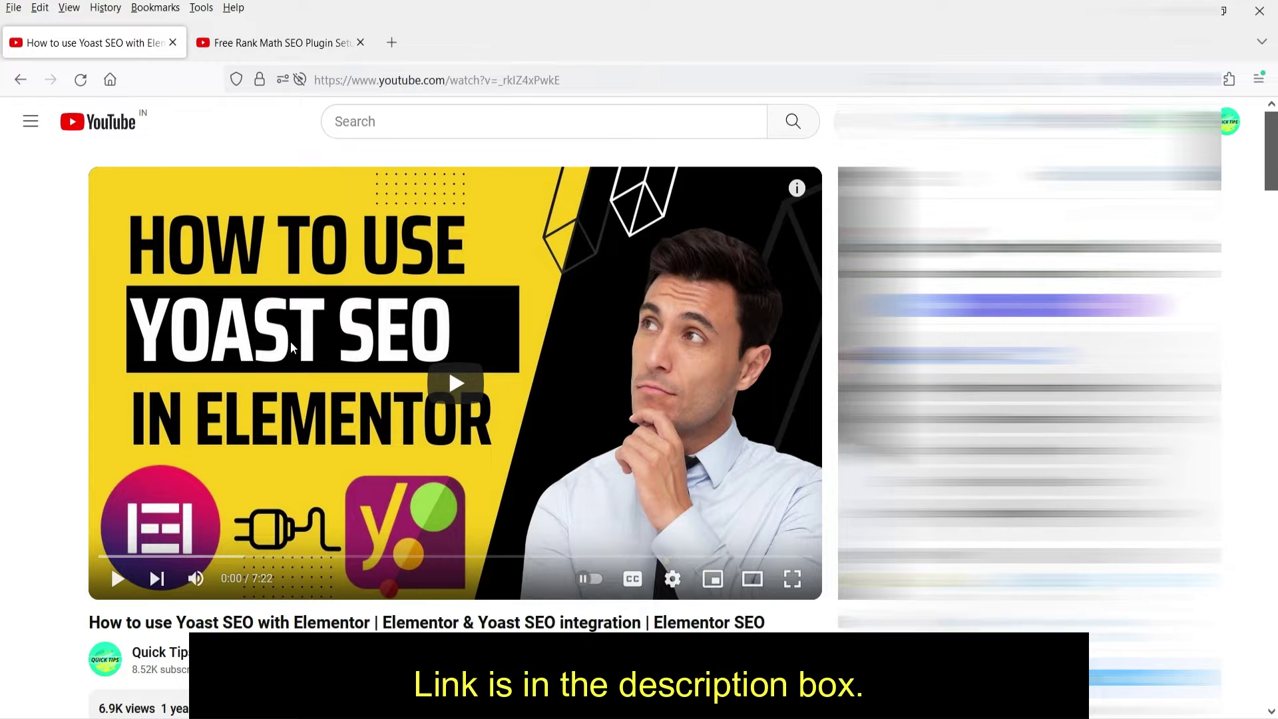
key(ctrl+Tab)
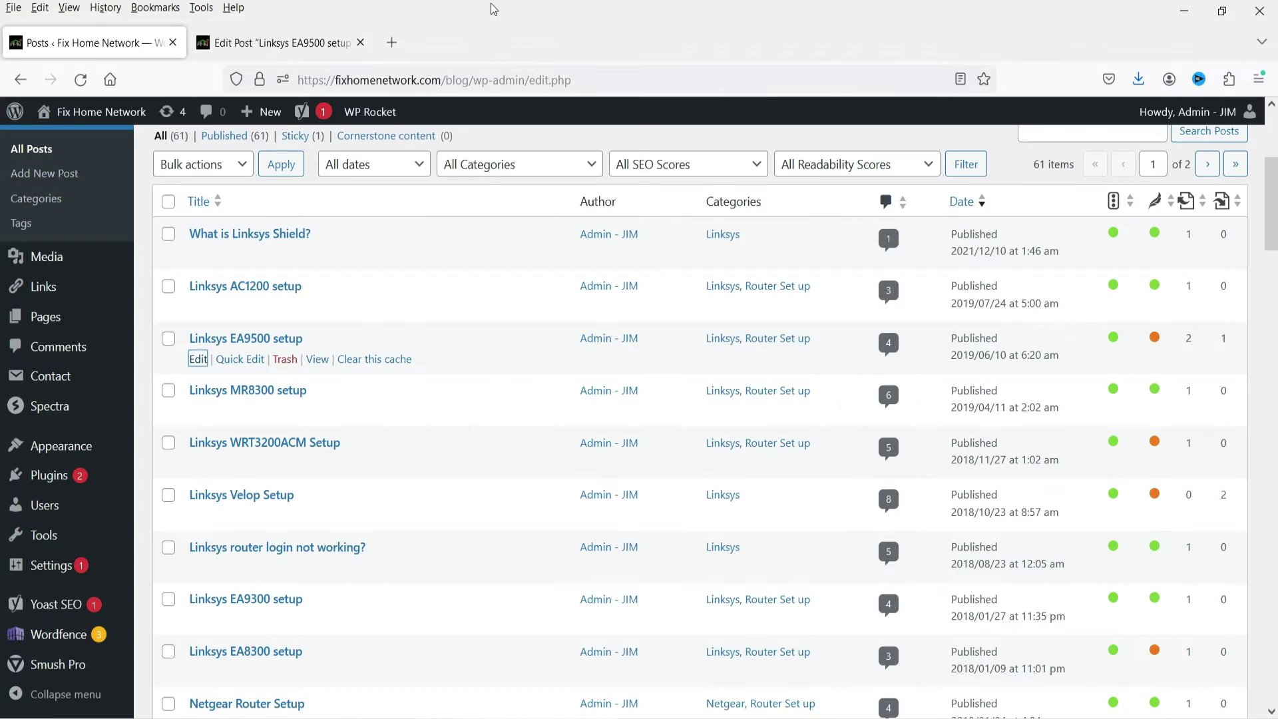
click(286, 42)
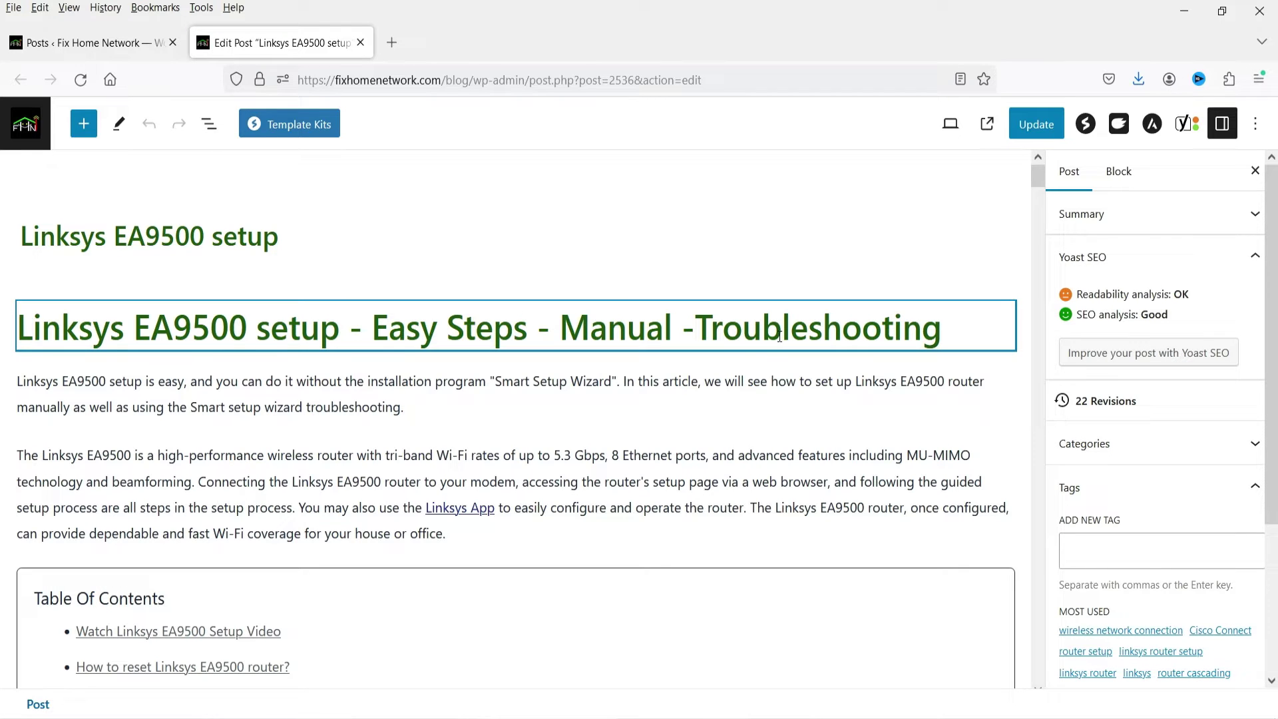
- Return to the posts list and examine the SEO and readability score indicators of the posts
key(ctrl+Tab)
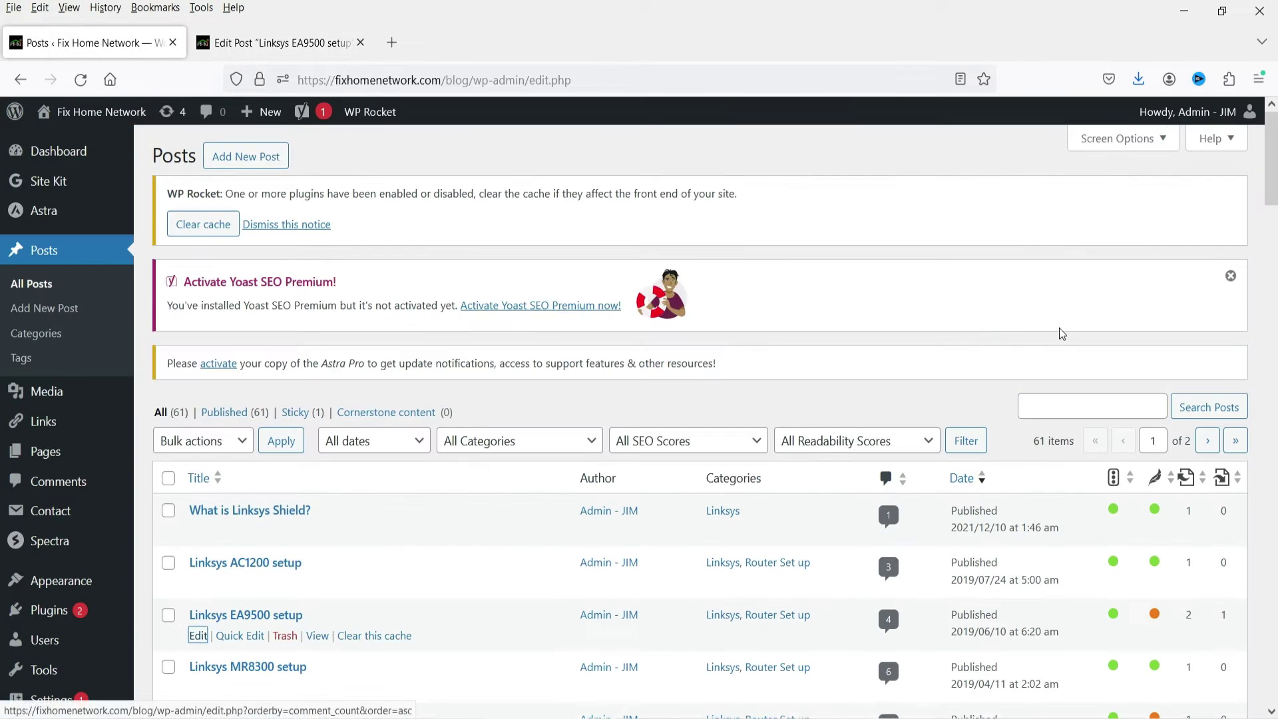
scroll(1095, 283, down, 4)
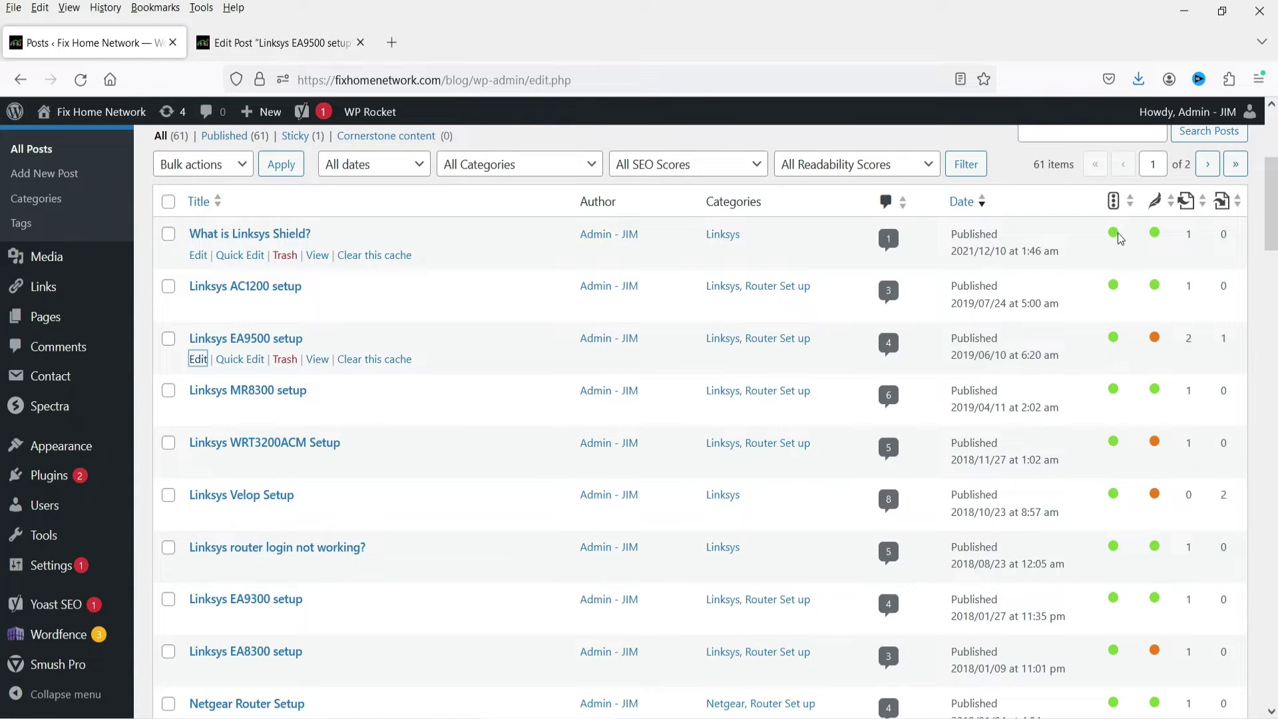
scroll(1118, 238, up, 4)
scroll(1103, 231, down, 4)
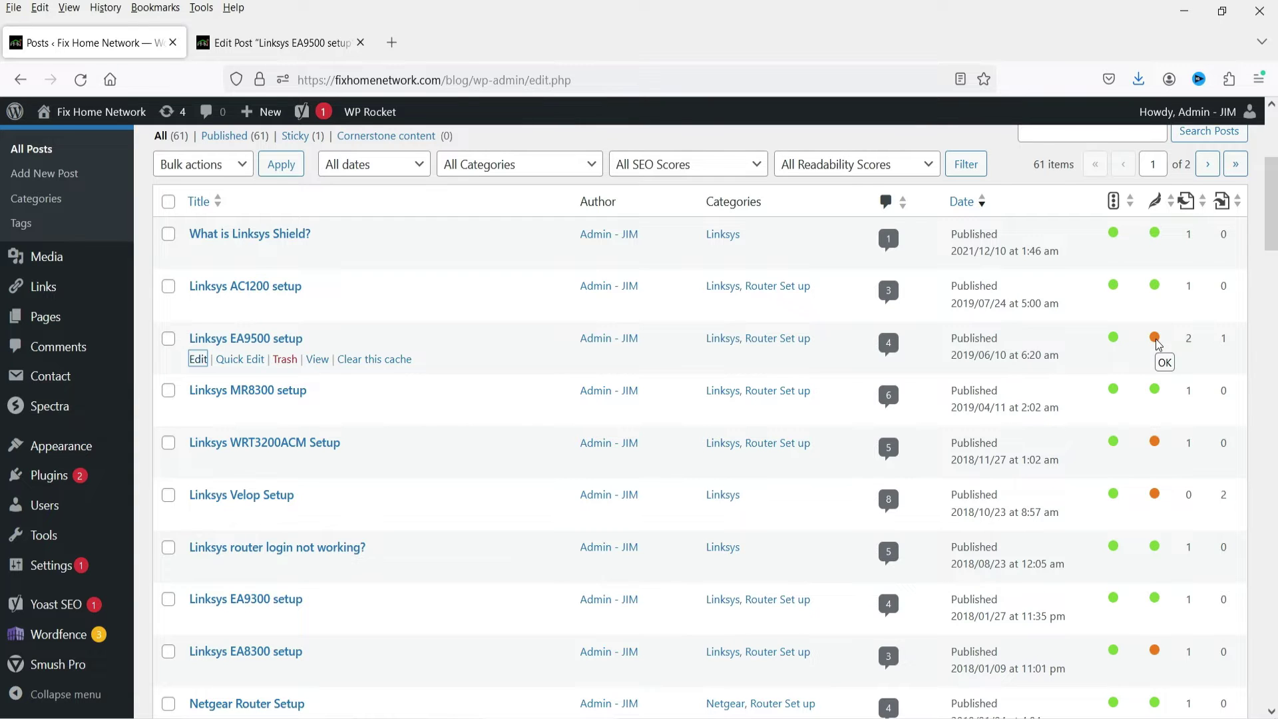
scroll(1157, 346, down, 10)
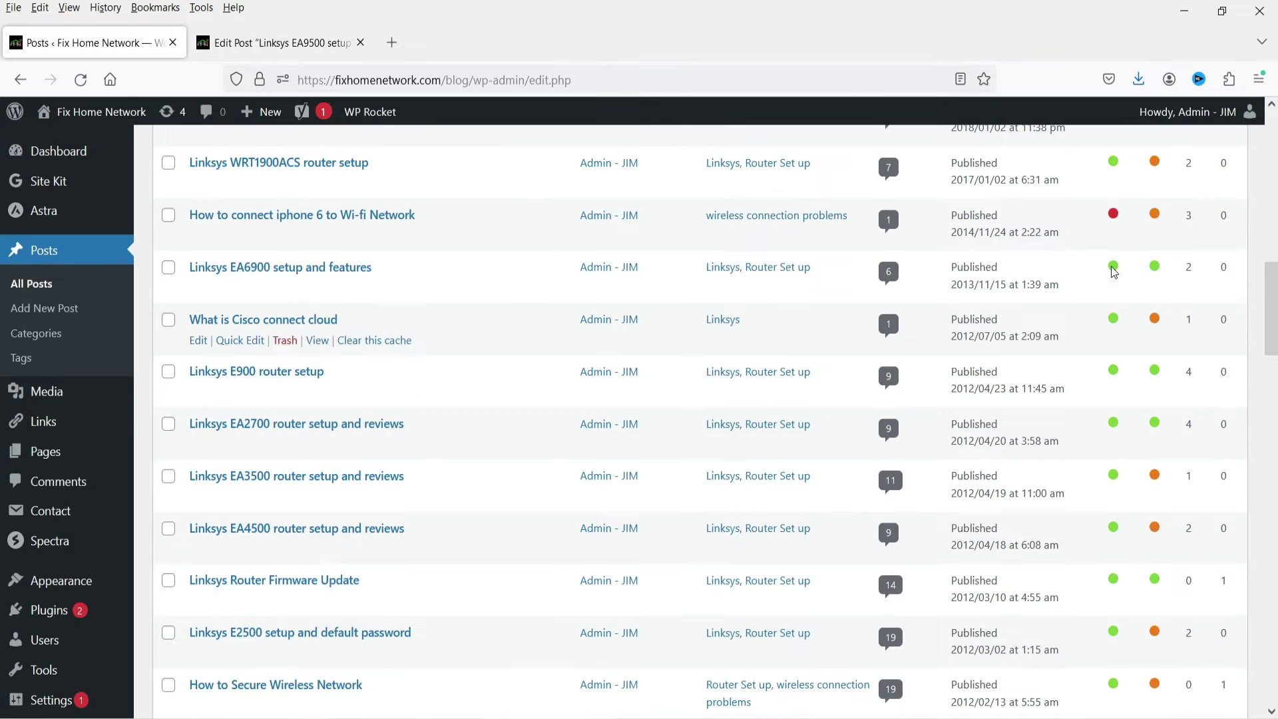
scroll(1115, 520, up, 15)
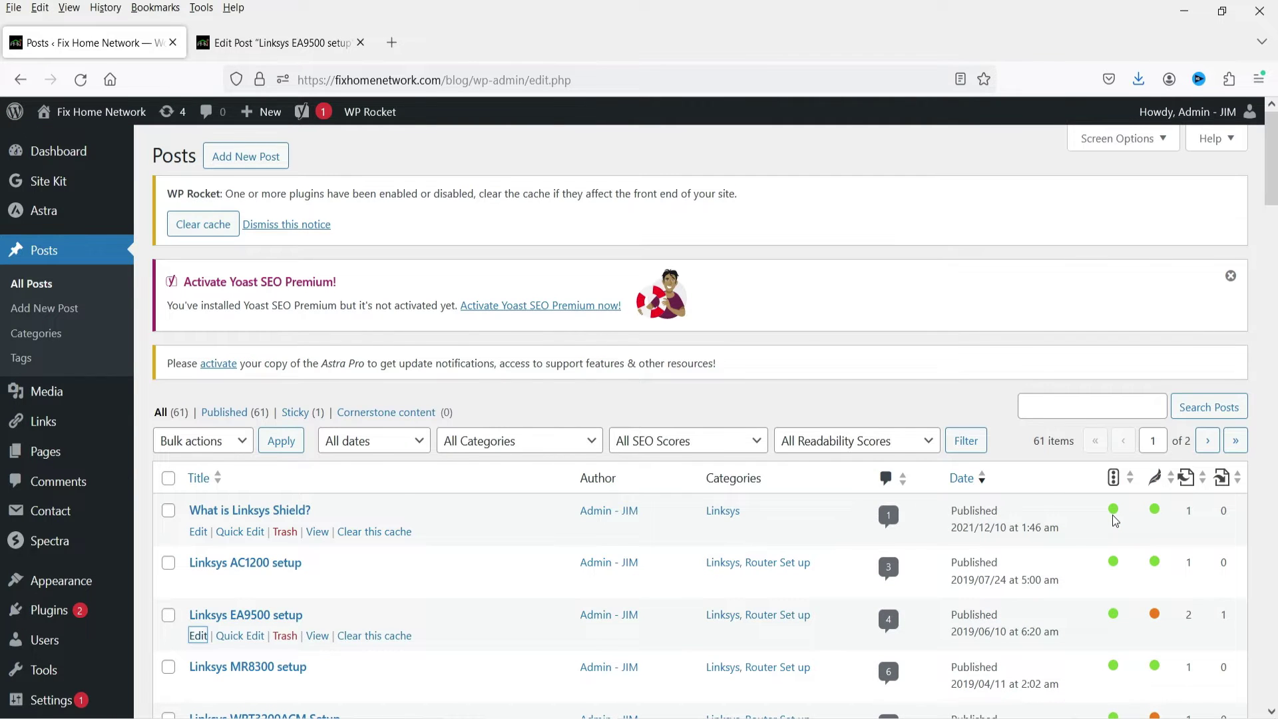
- Go to the Yoast SEO section below the Linksys EA9500 post's content, then collapse and re-expand it
key(ctrl+Tab)
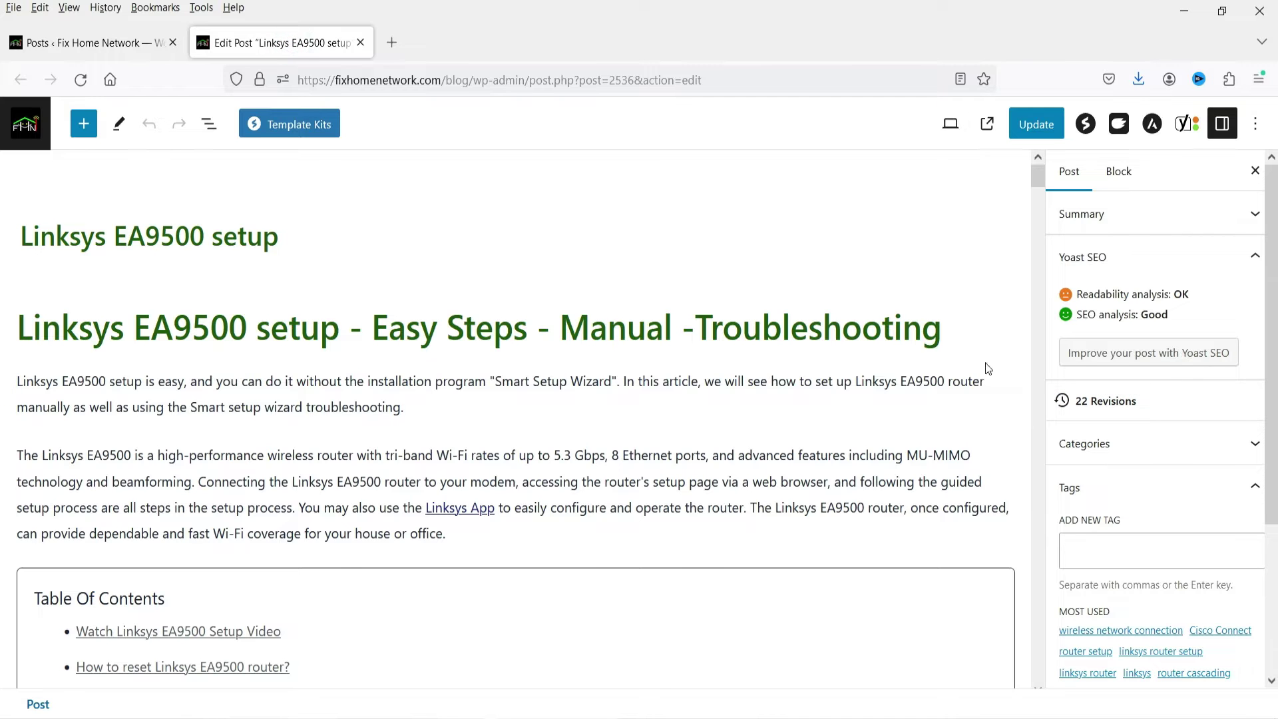
scroll(884, 366, down, 15)
scroll(881, 371, down, 20)
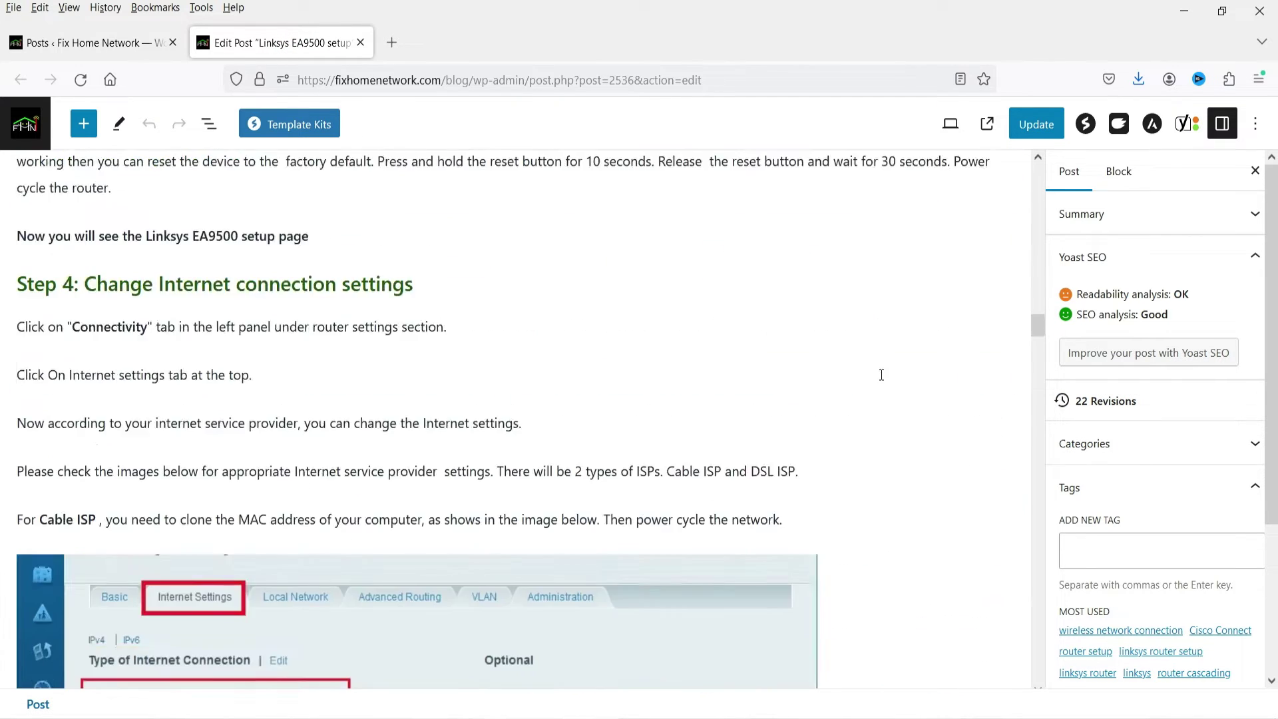
scroll(887, 377, down, 20)
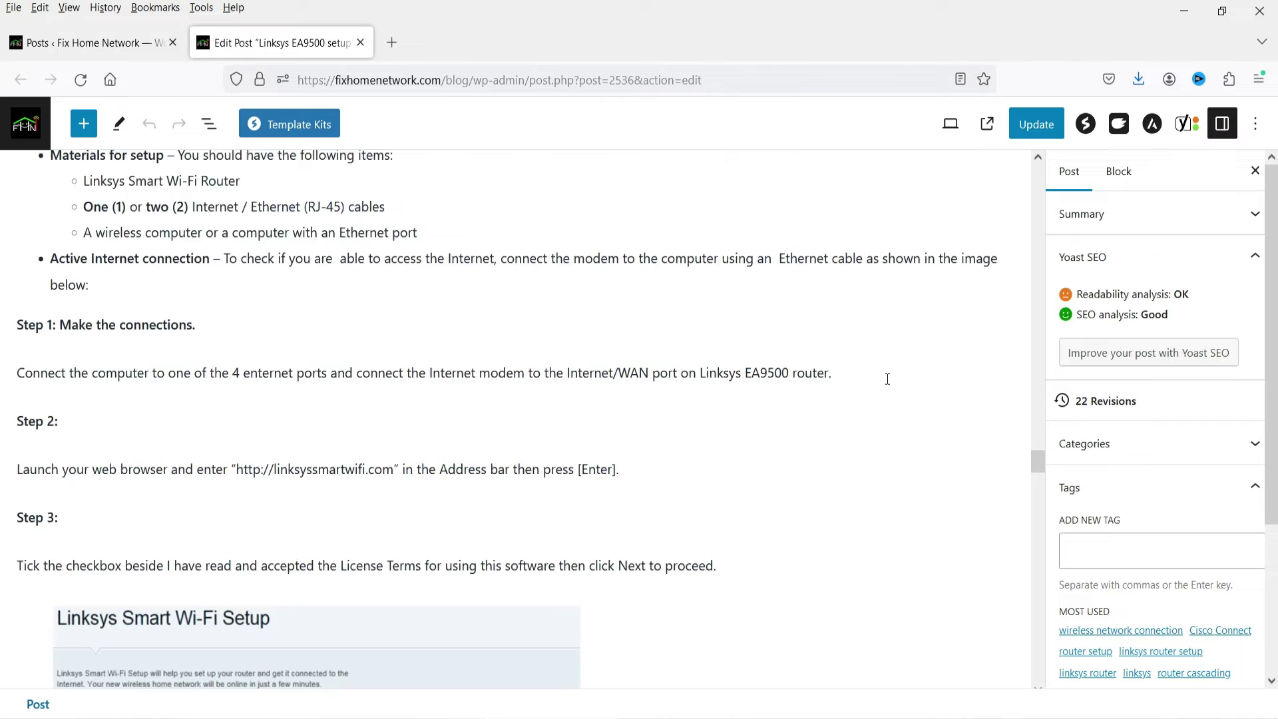
scroll(625, 352, down, 8)
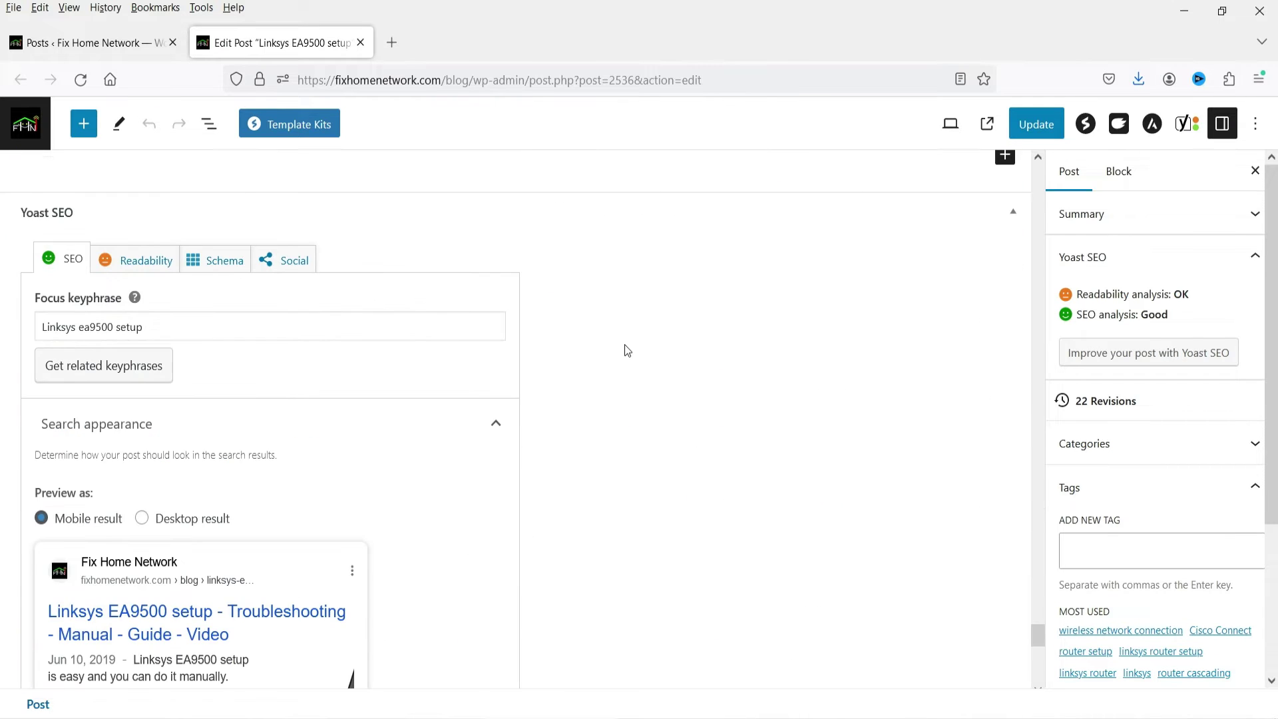
scroll(761, 366, up, 4)
scroll(770, 272, down, 4)
click(1013, 213)
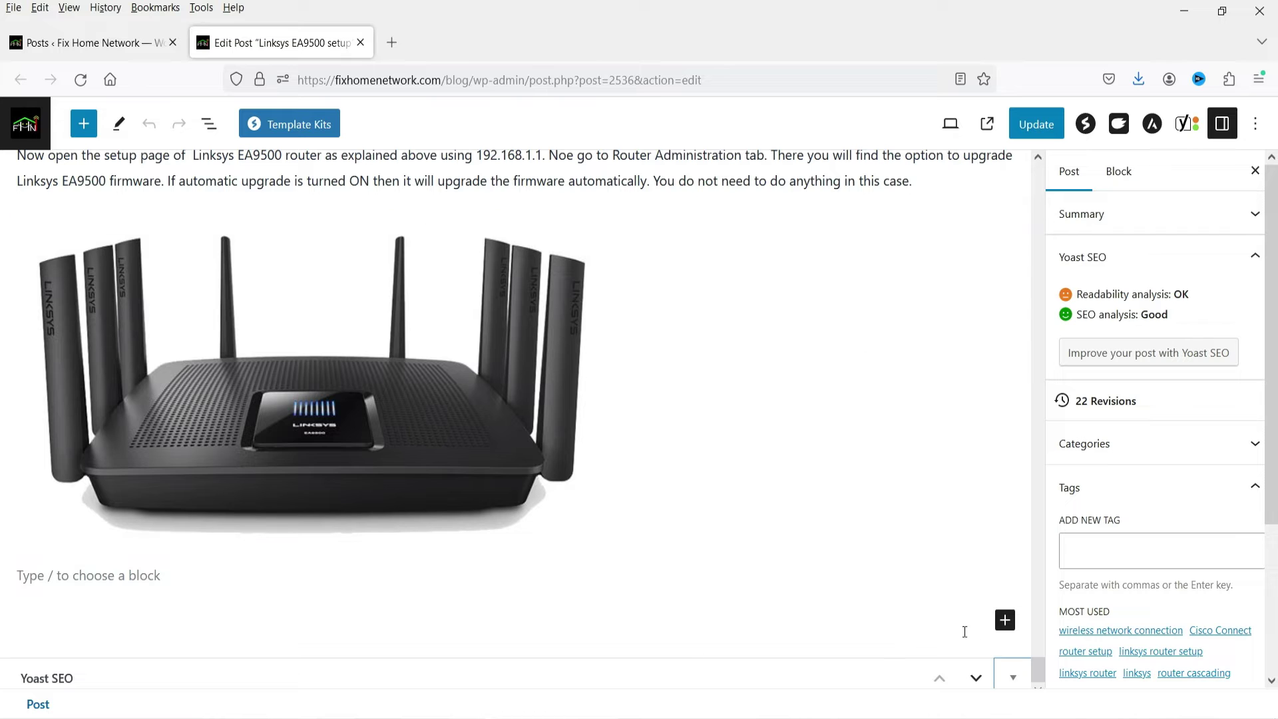
click(1005, 674)
scroll(607, 353, down, 8)
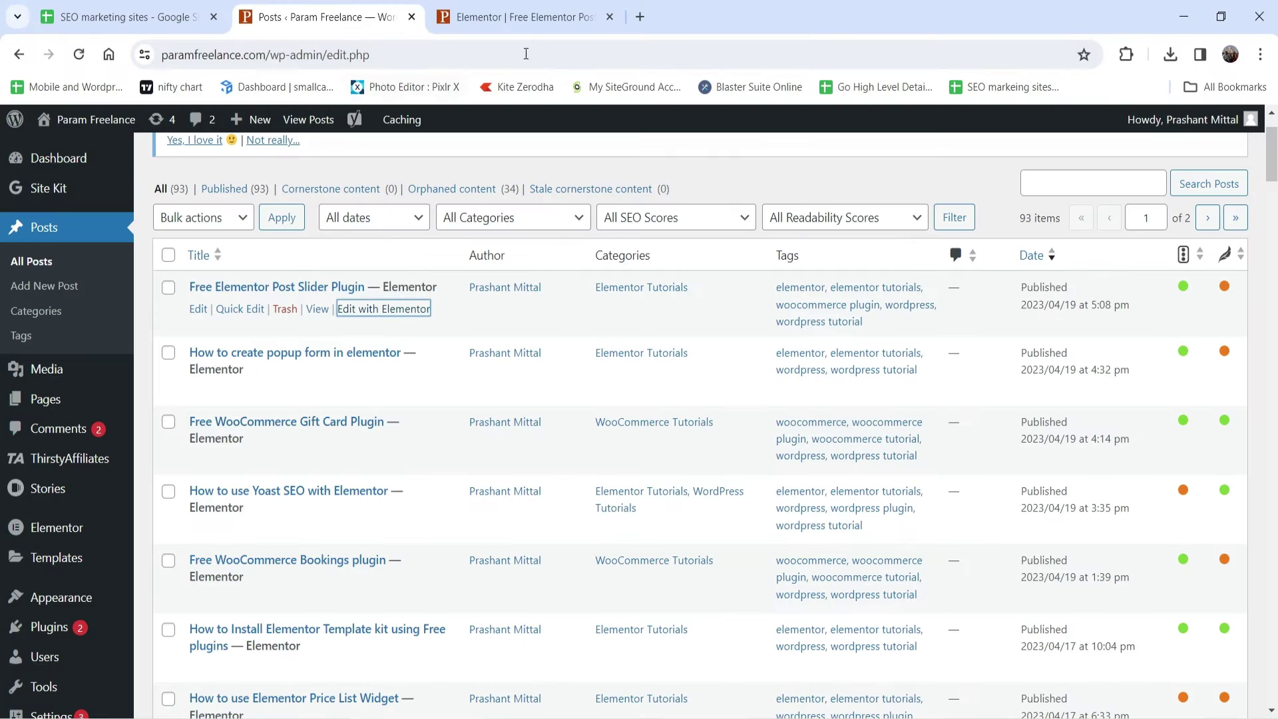
- Show the Yoast SEO post settings for "Free Elementor Post Slider Plugin" in Elementor and open its Premium SEO analysis
click(527, 20)
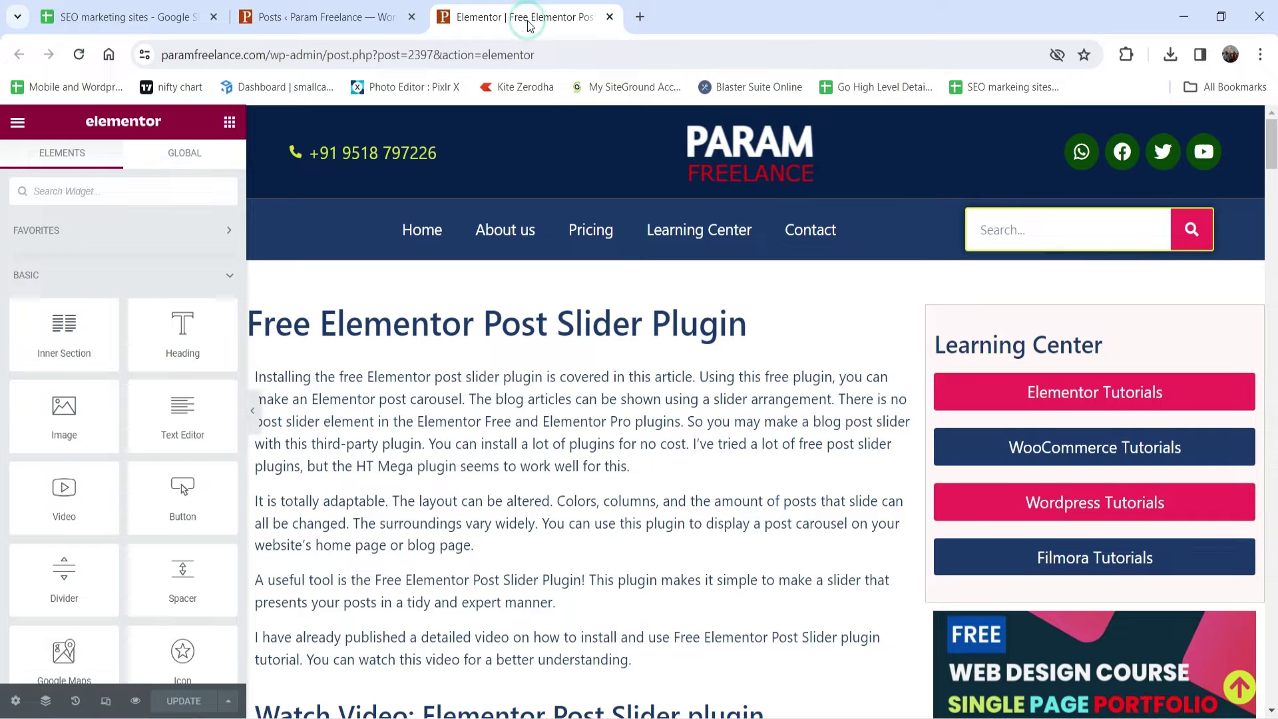
click(15, 701)
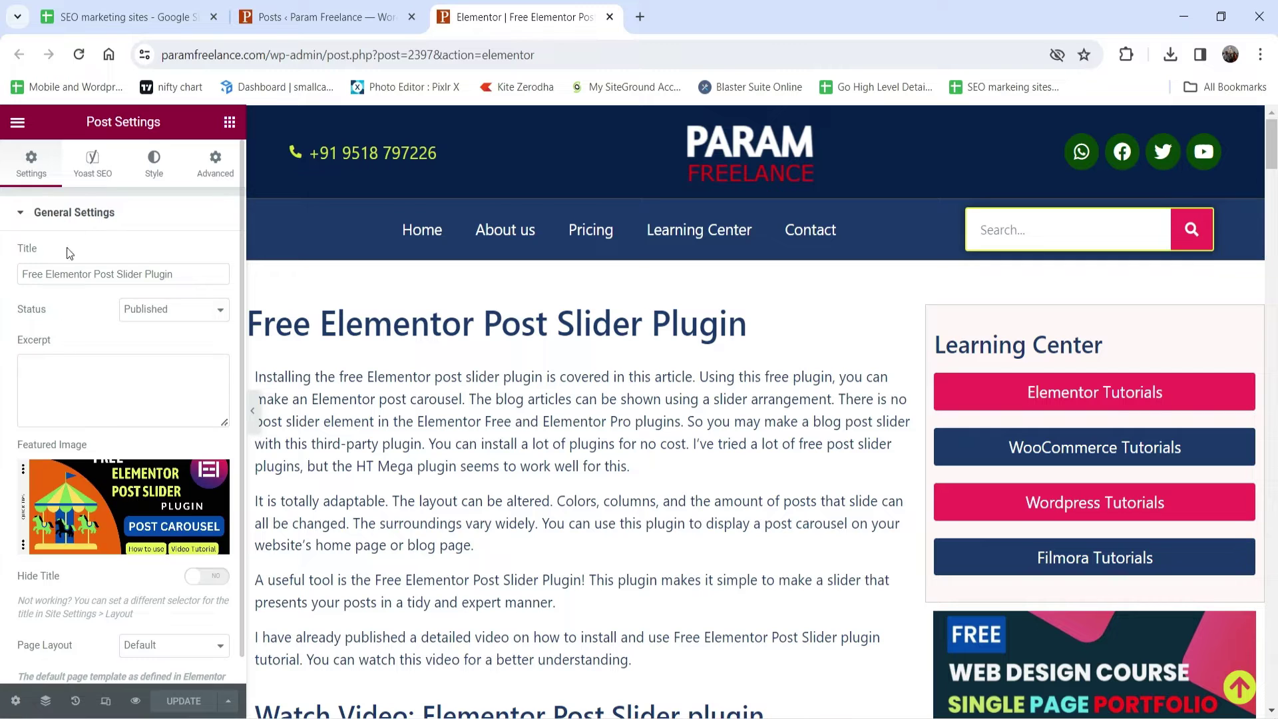
click(92, 163)
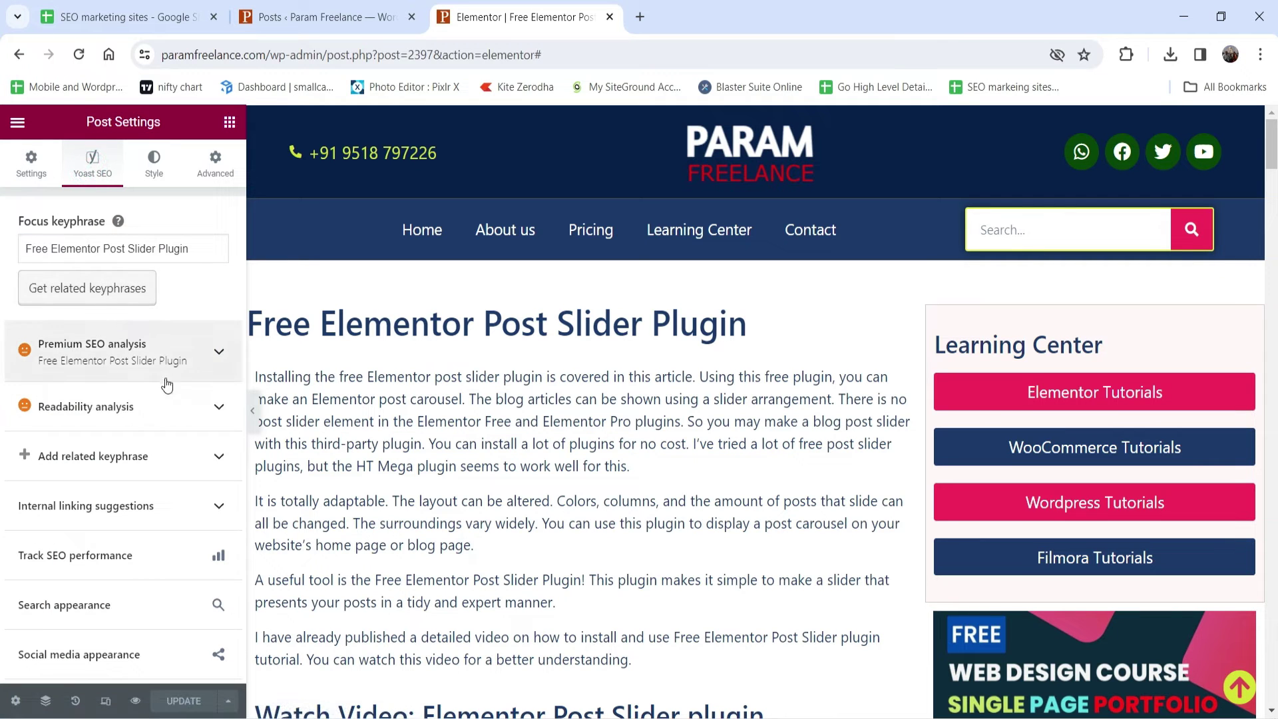
click(214, 351)
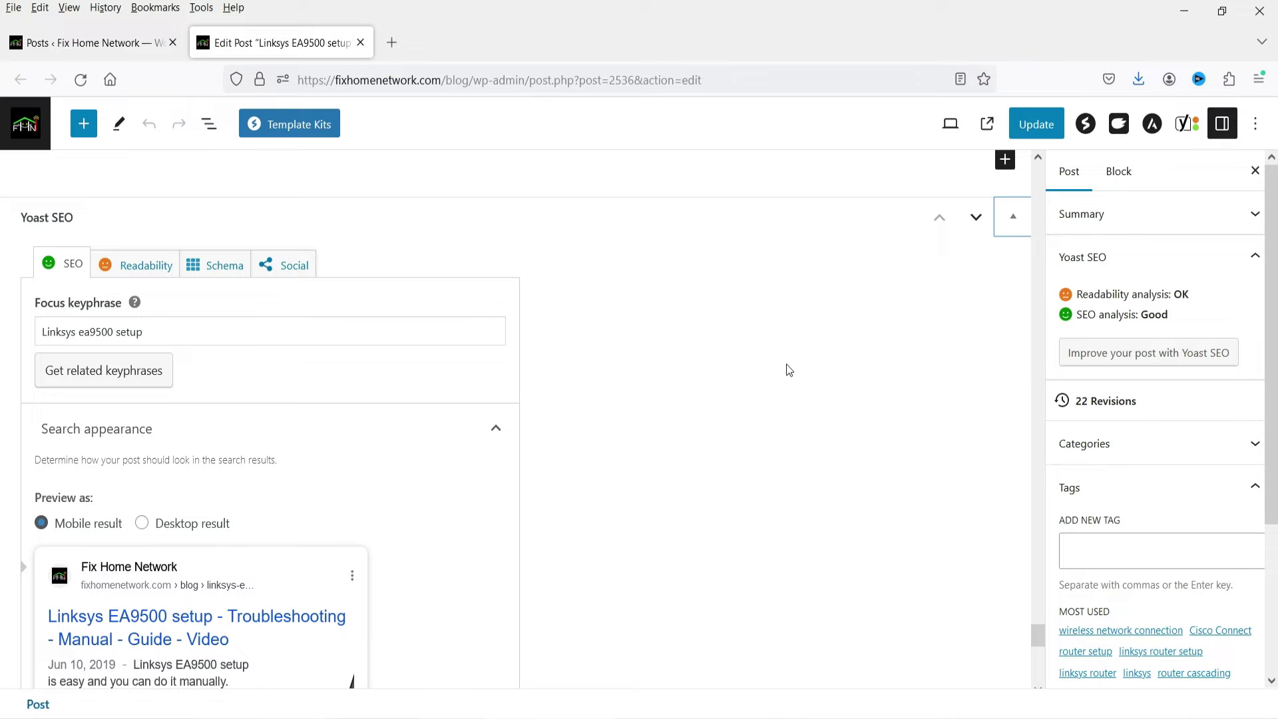
- Highlight the focus keyphrase "Linksys ea9500 setup" in the Linksys post's Yoast SEO section
drag(193, 331, 14, 336)
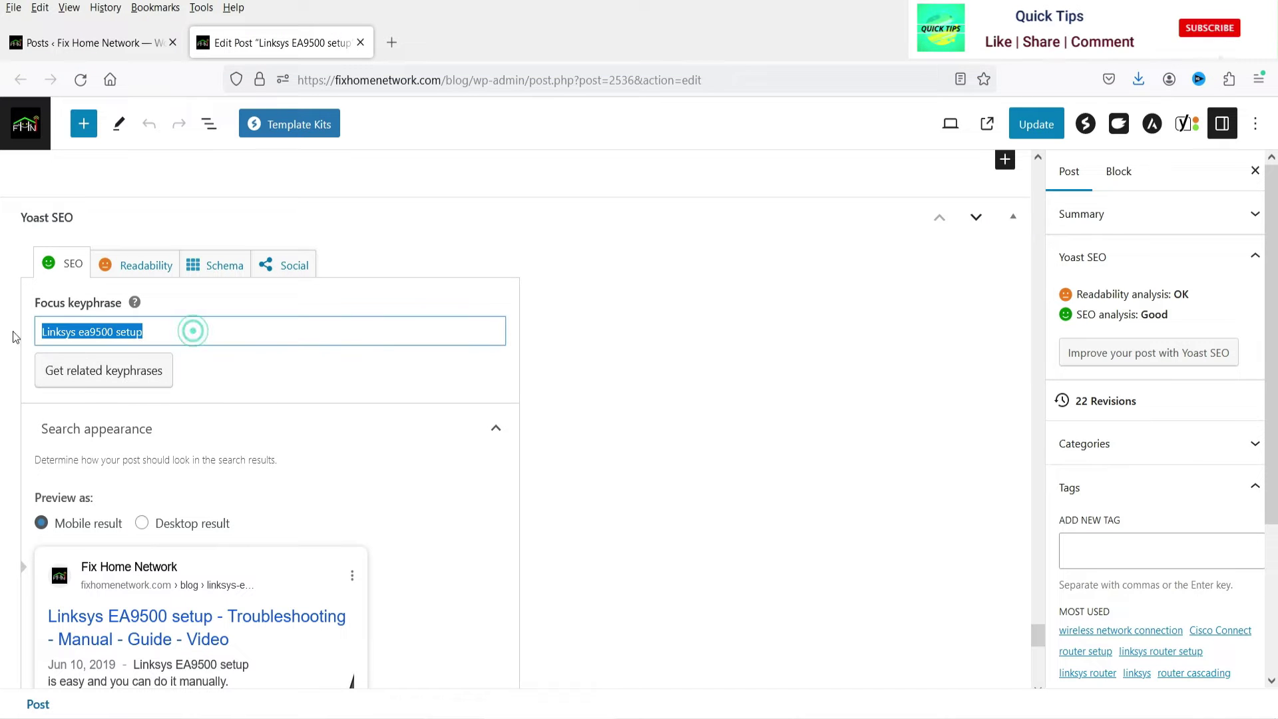
click(739, 398)
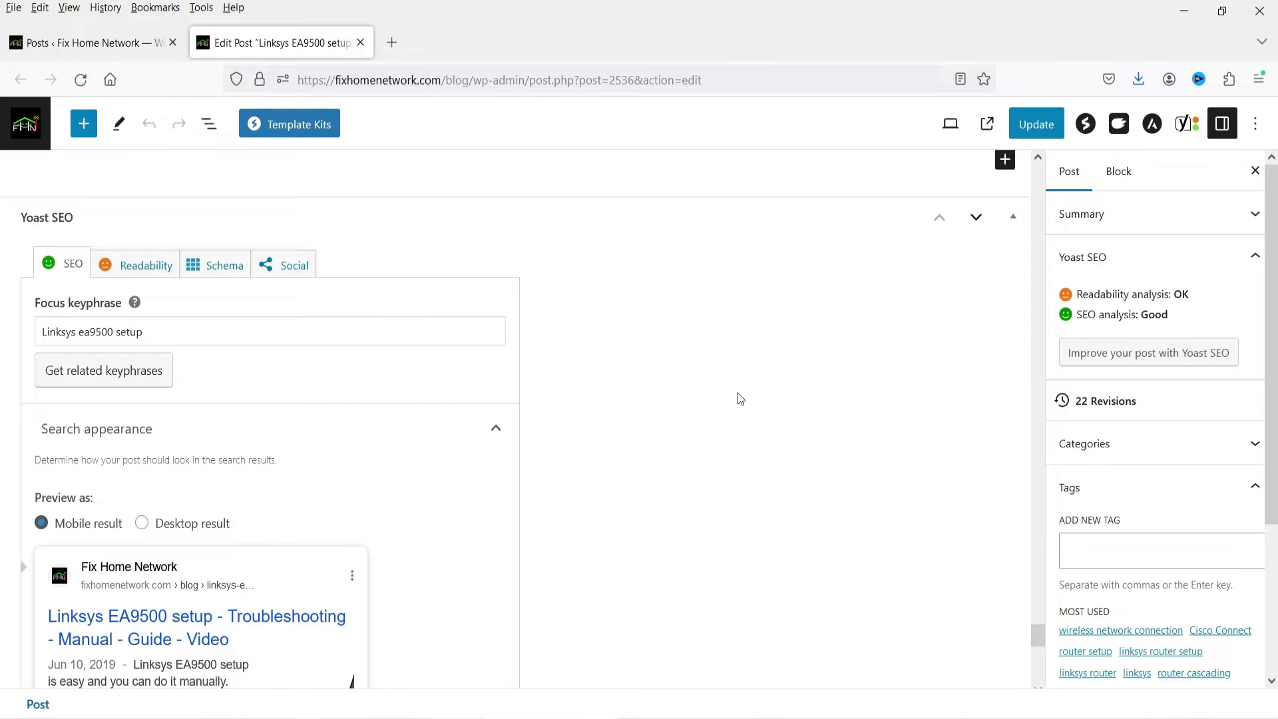
click(162, 326)
key(ctrl+a)
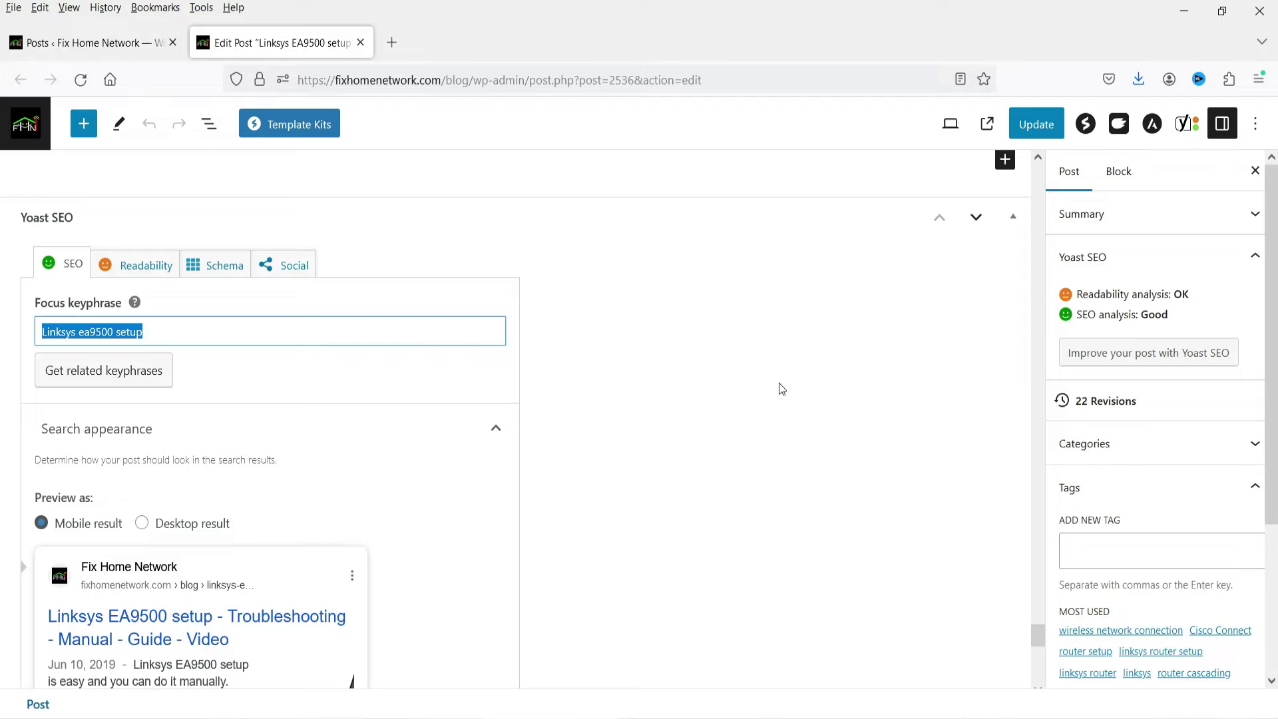
- Check the Linksys EA9500 post's title and first heading for the focus keyphrase, and select the heading block
scroll(1022, 260, up, 15)
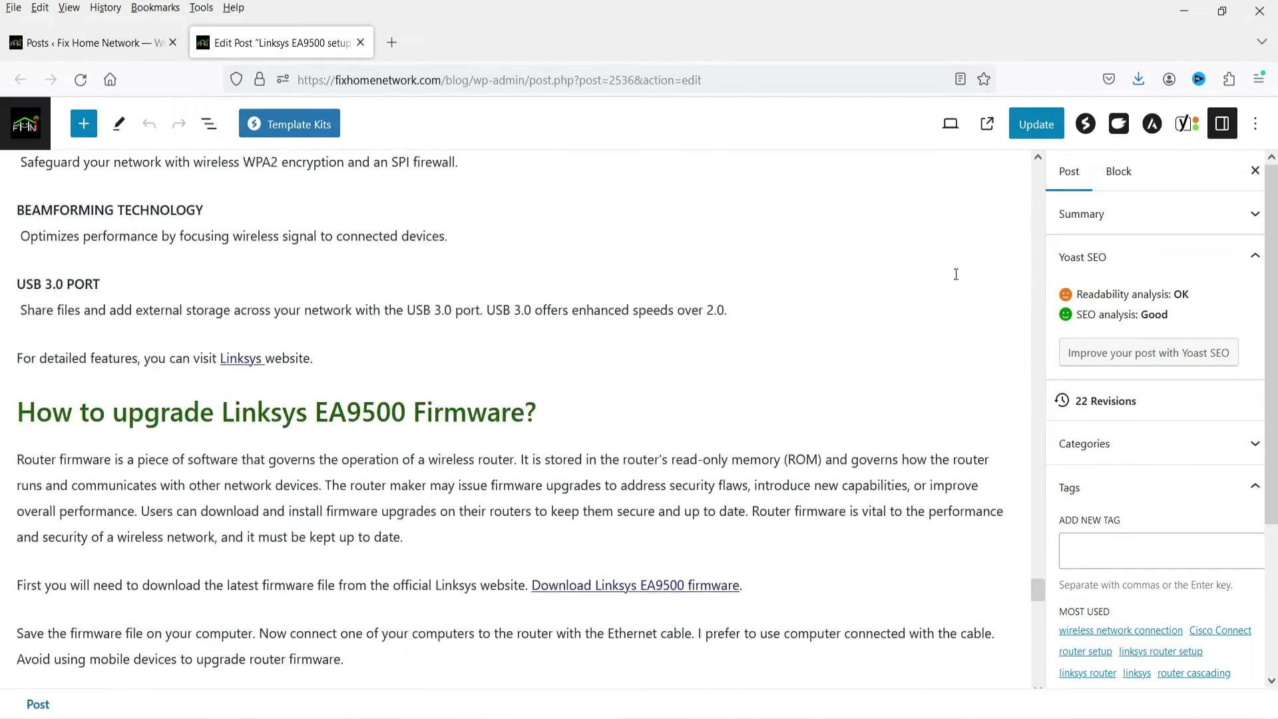
scroll(956, 274, up, 20)
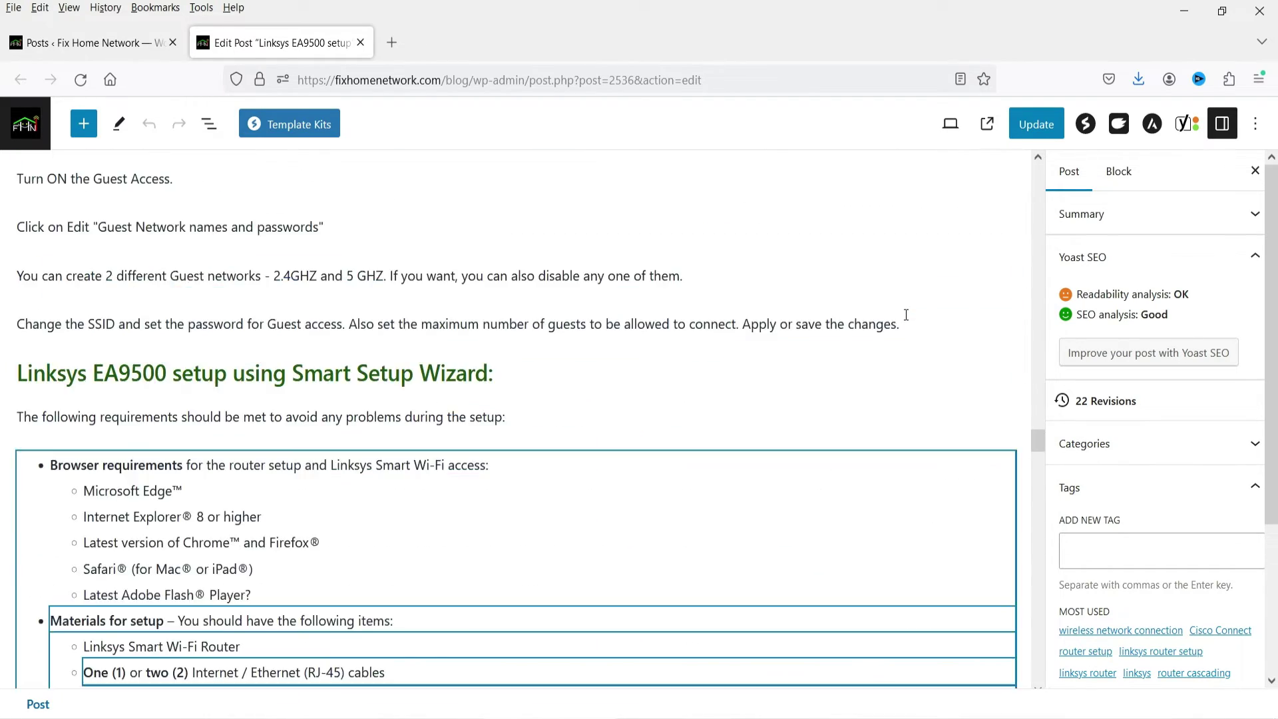
scroll(906, 315, up, 20)
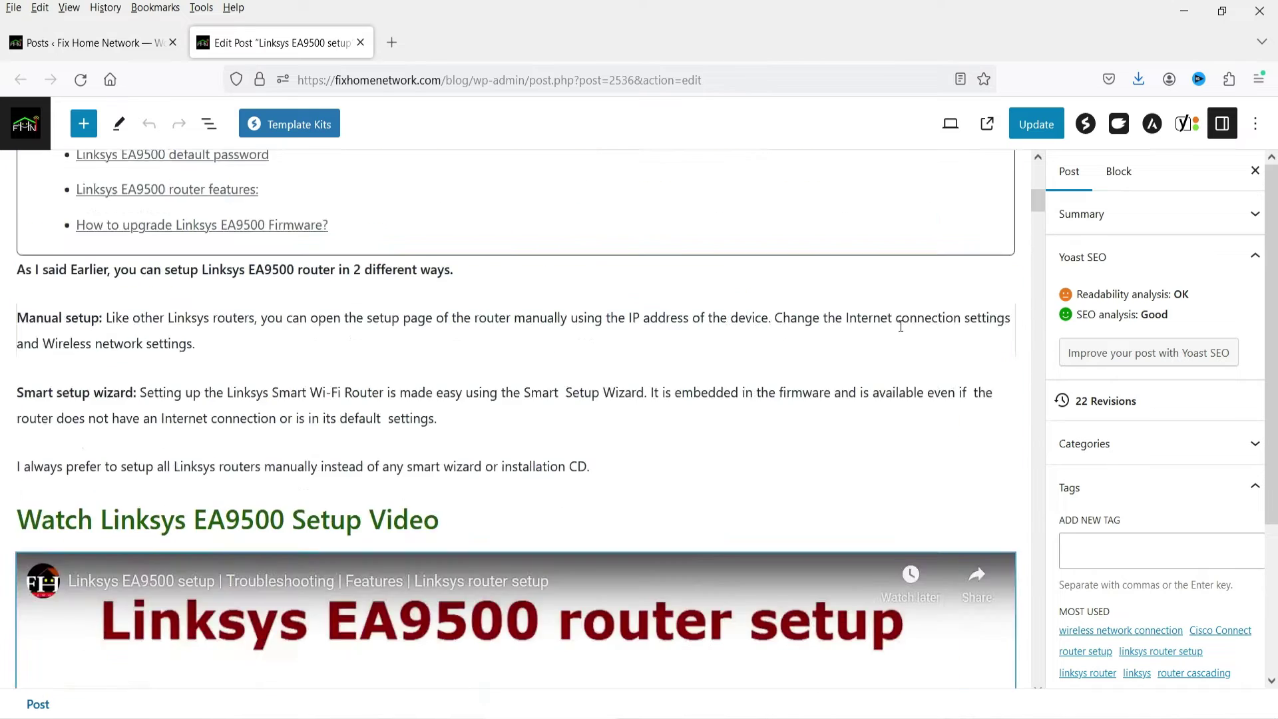
scroll(901, 326, up, 10)
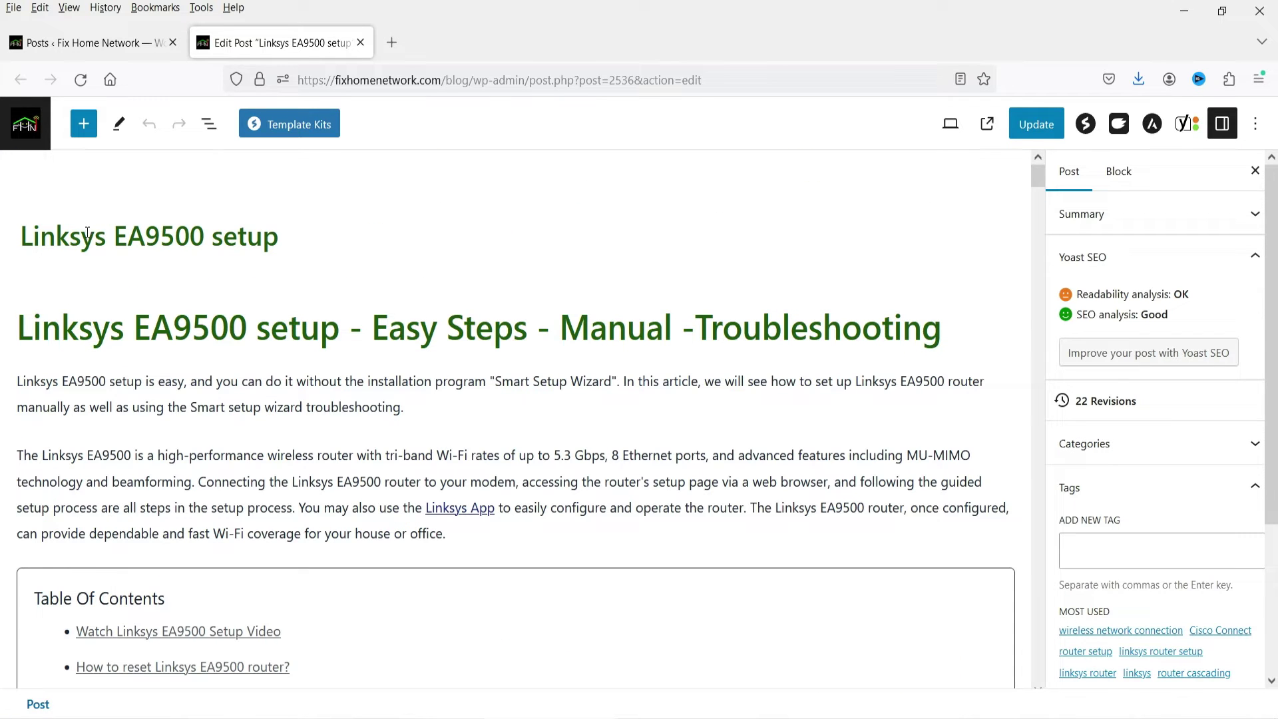
triple_click(88, 232)
click(294, 230)
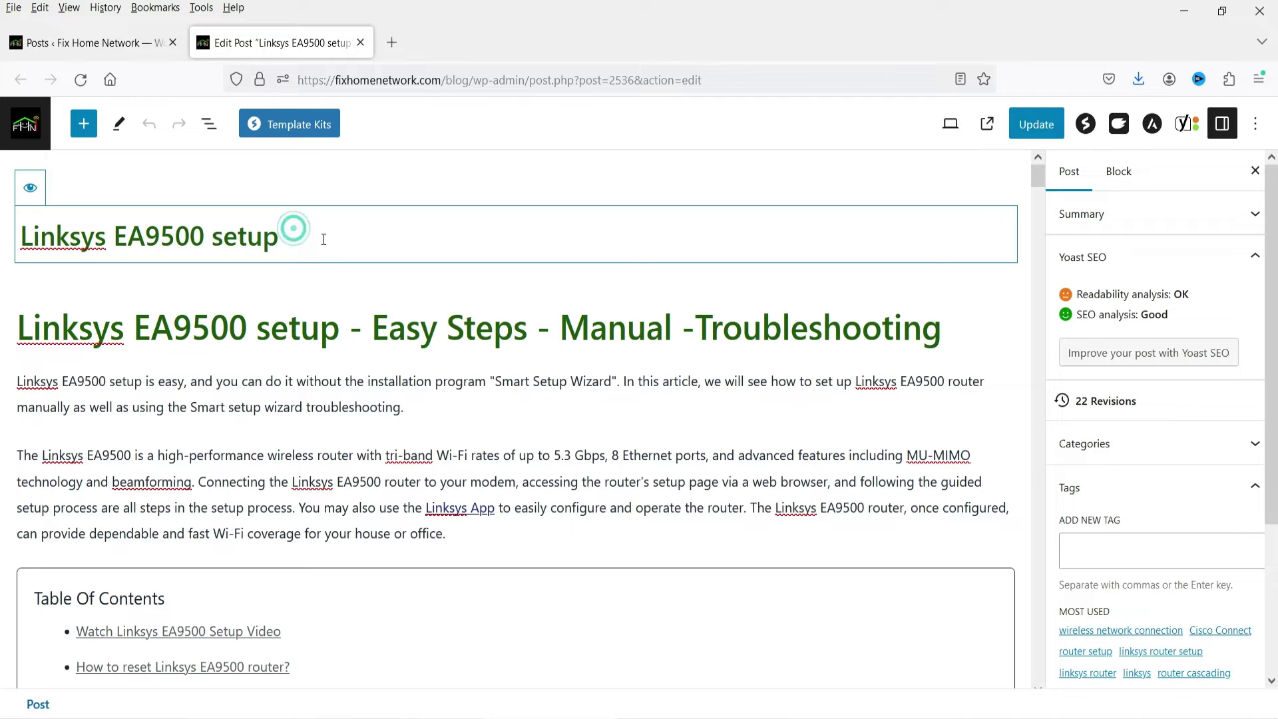
drag(324, 239, 21, 244)
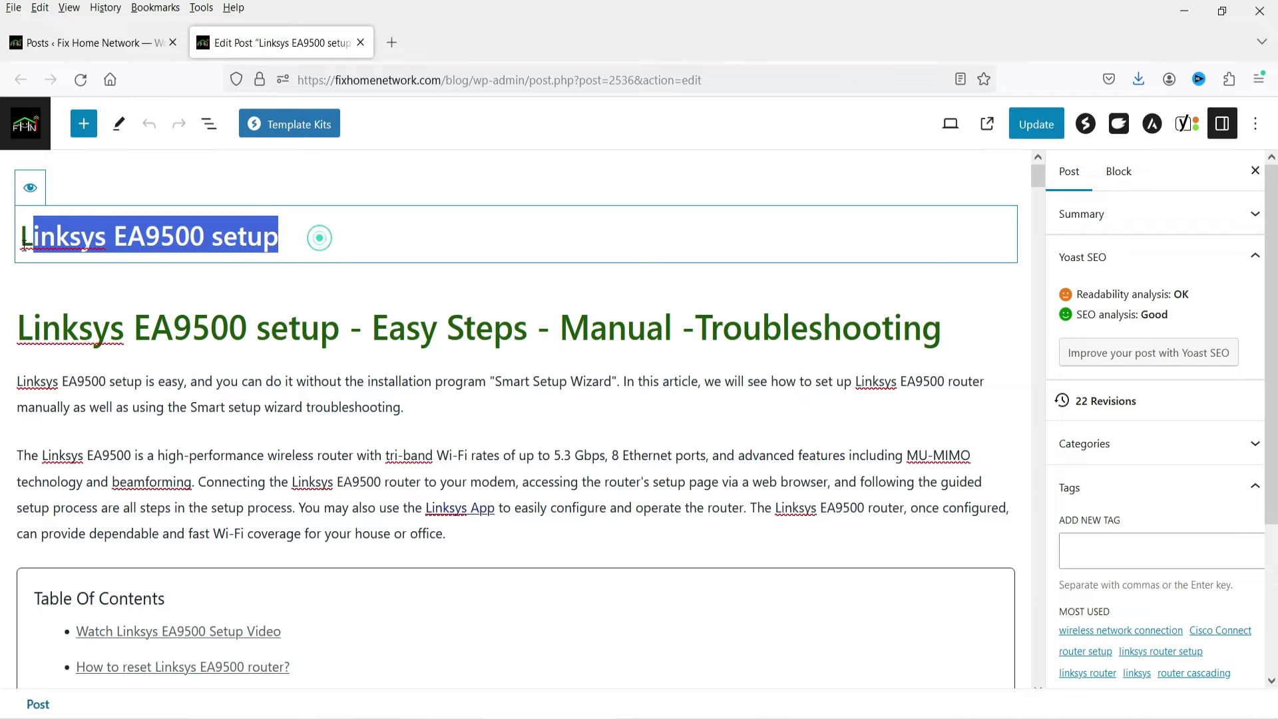
click(214, 326)
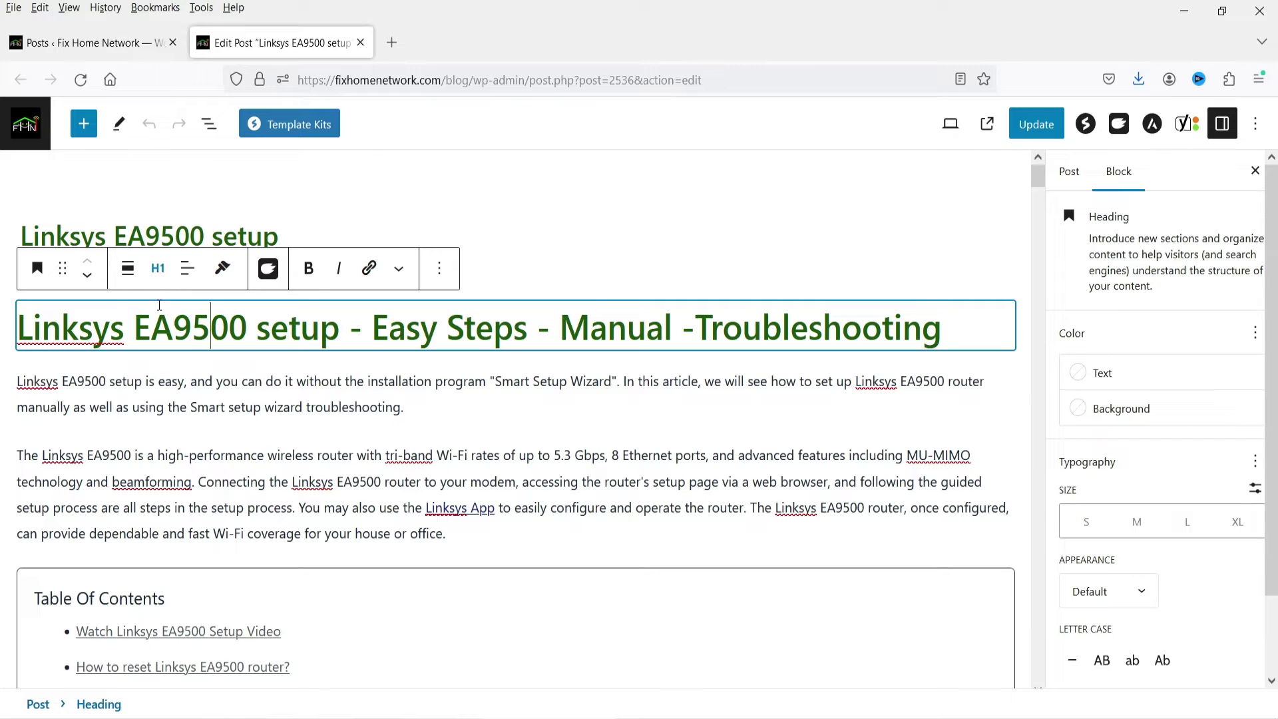
- Highlight the keyphrase "Linksys EA9500 setup" in the post's H1 heading, then clear the selection
drag(341, 326, 25, 324)
click(314, 331)
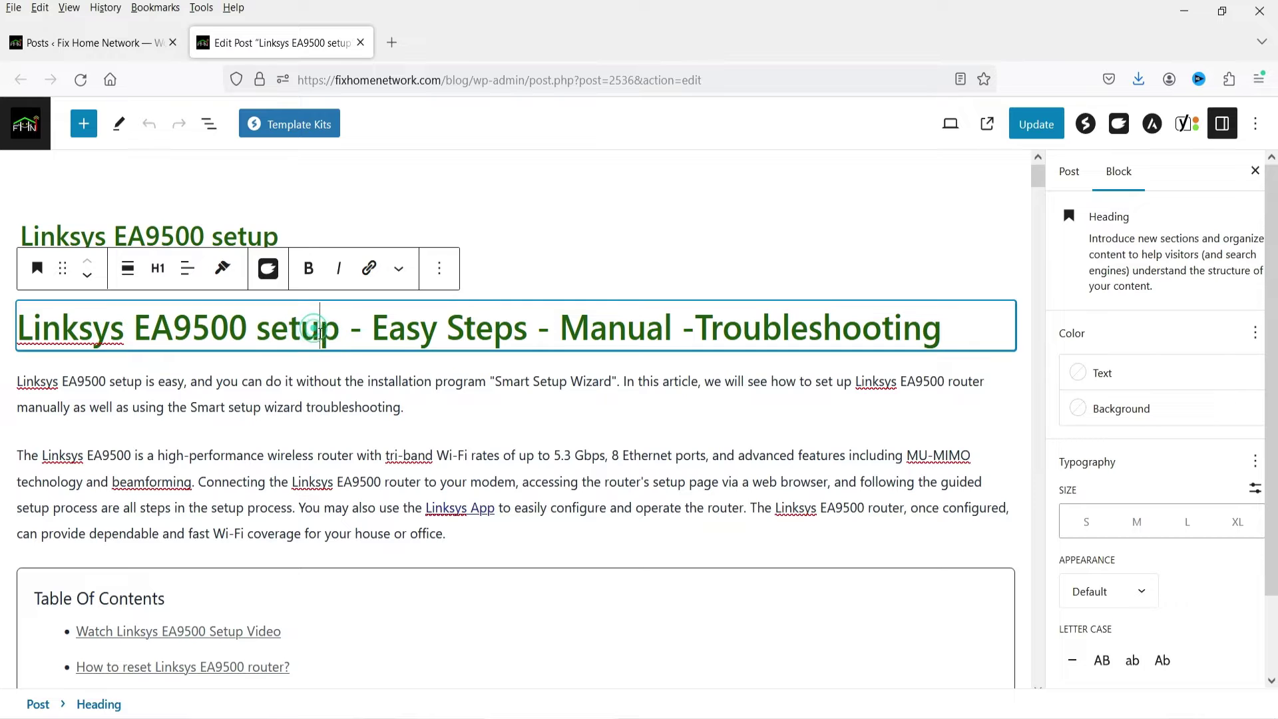
key(Down)
click(479, 326)
mouse_move(613, 437)
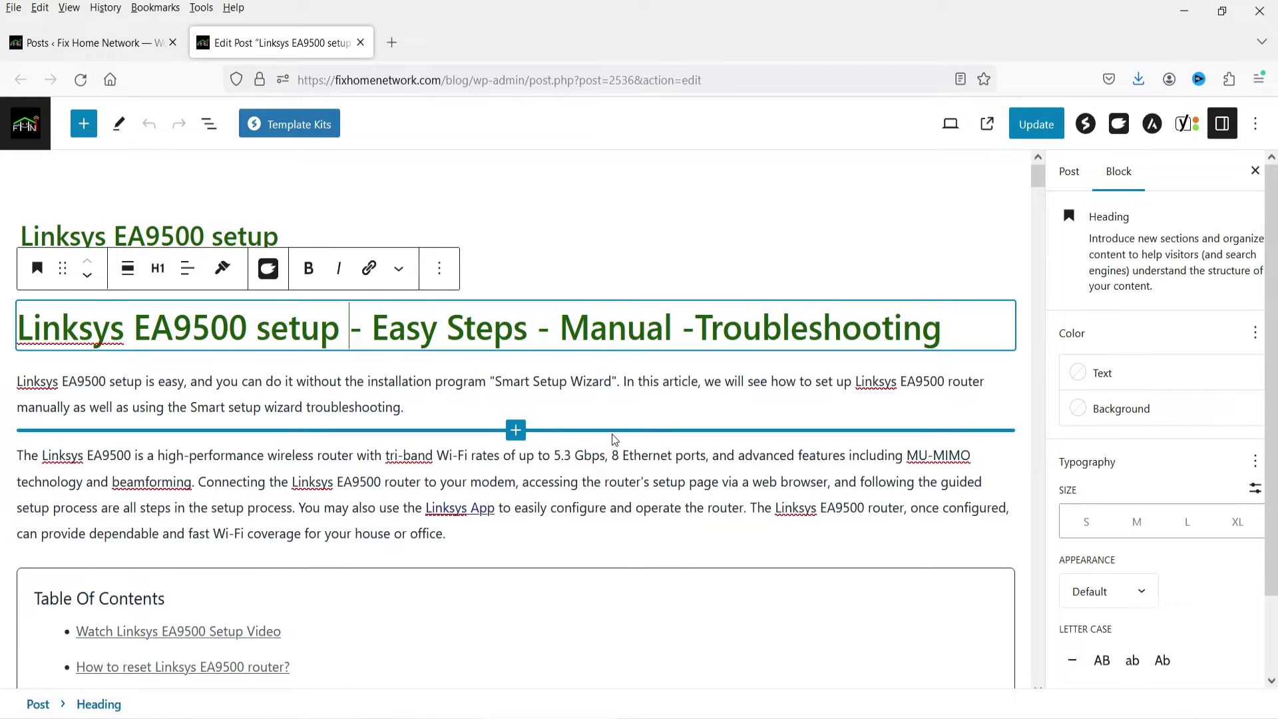
- Select the post title and check the post's URL in the summary settings for the focus keyphrase
click(224, 236)
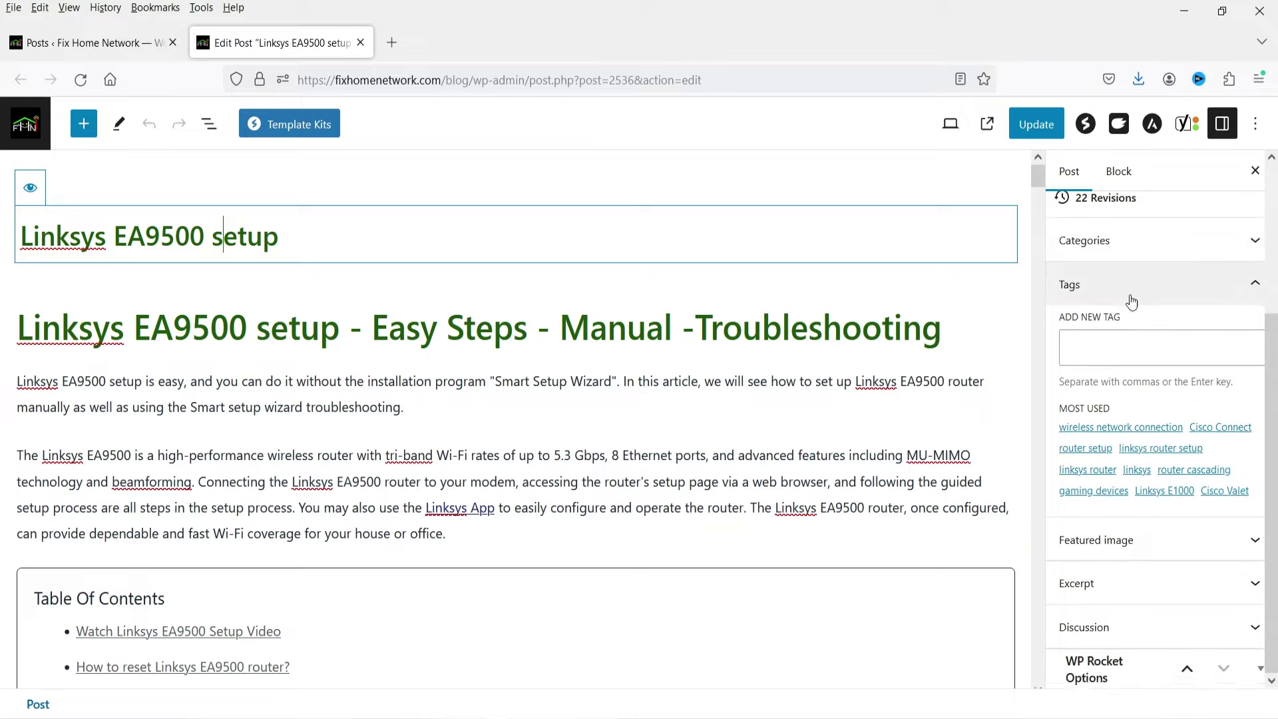
scroll(1130, 300, up, 5)
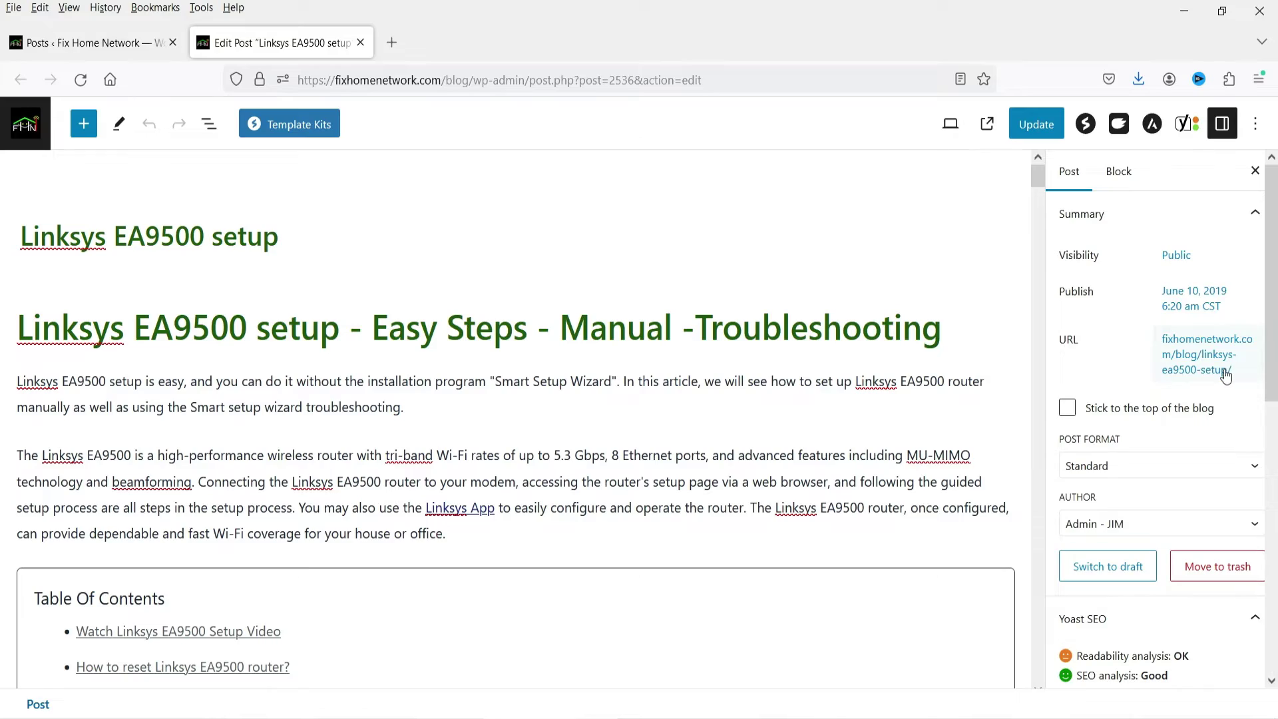
scroll(1226, 377, down, 5)
- Go to the Yoast SEO search appearance settings and highlight the keyphrase at the start of the SEO title
drag(1034, 229, 1045, 649)
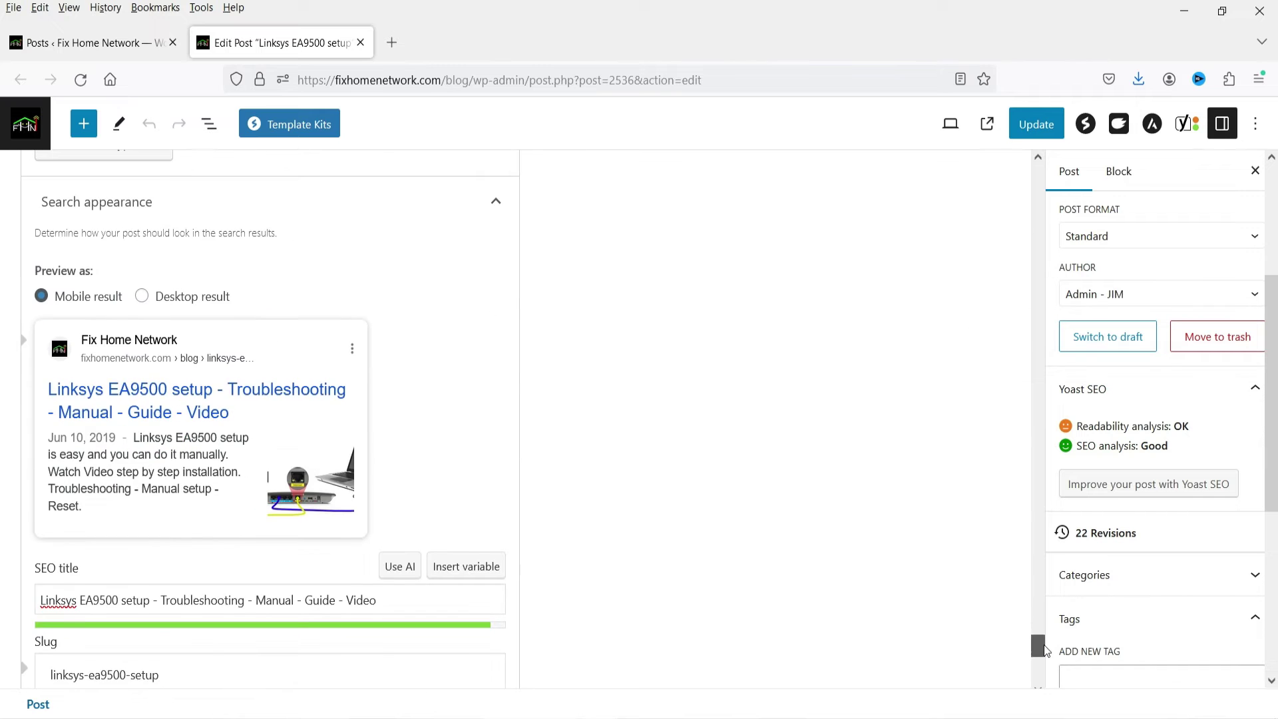
scroll(796, 354, up, 3)
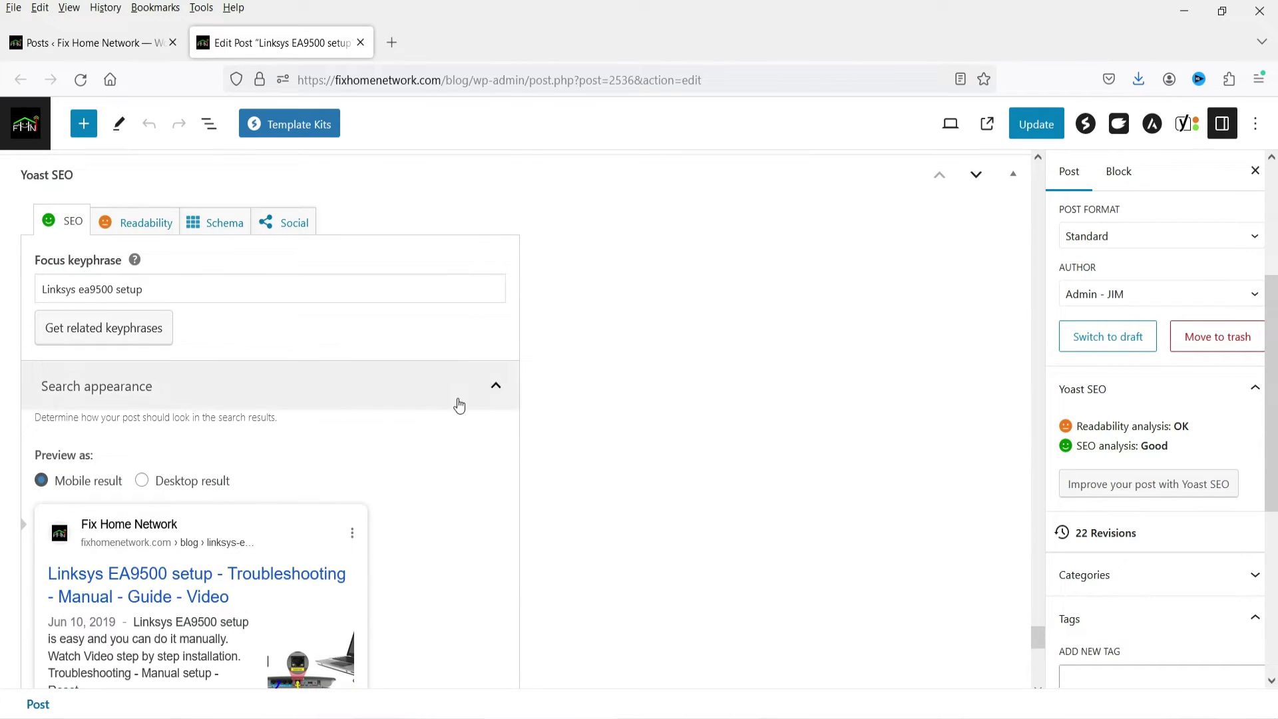
scroll(732, 355, down, 2)
scroll(304, 415, down, 2)
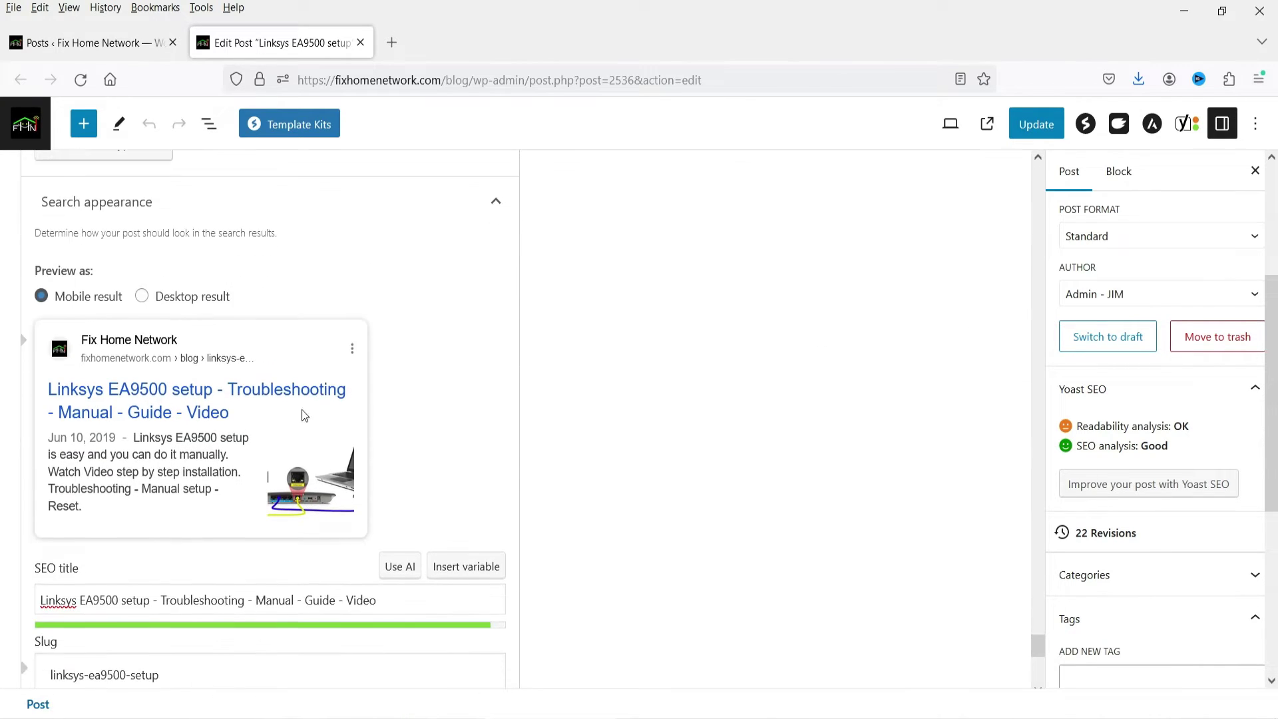
triple_click(75, 599)
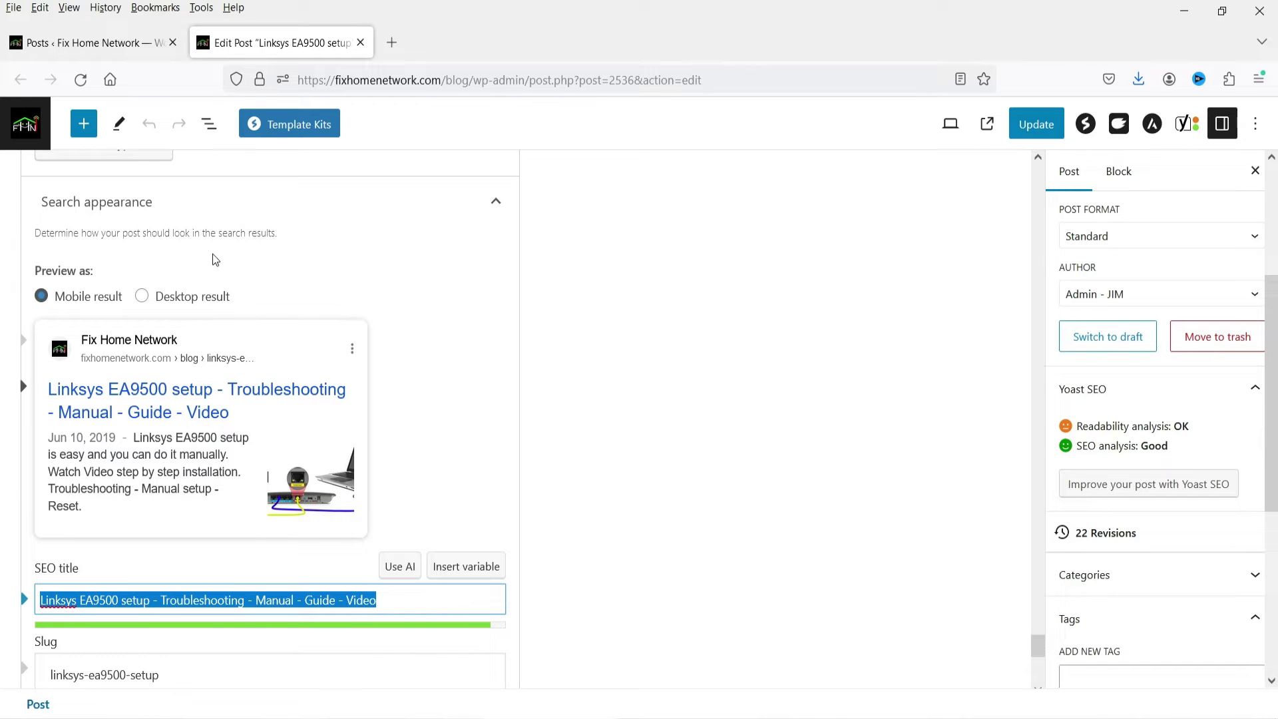
click(151, 599)
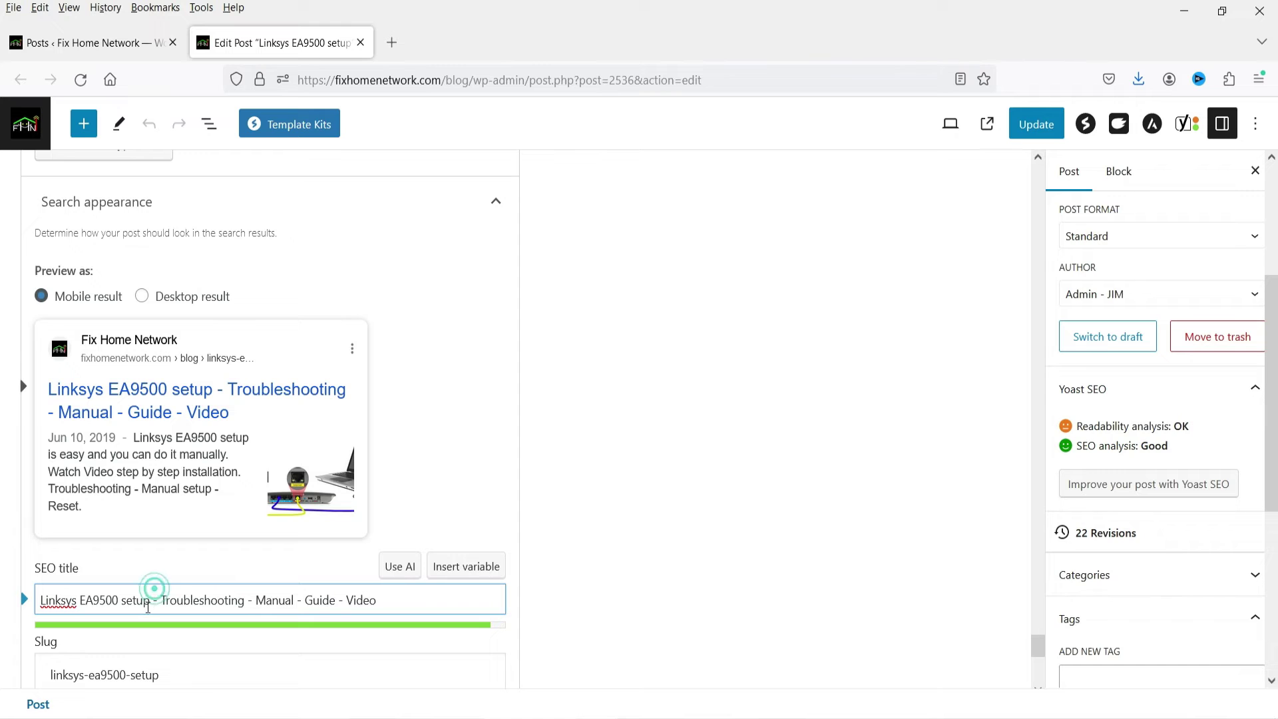
key(shift+Home)
click(137, 600)
- Preview the search appearance as a desktop result, then switch back to the mobile result
scroll(377, 349, down, 2)
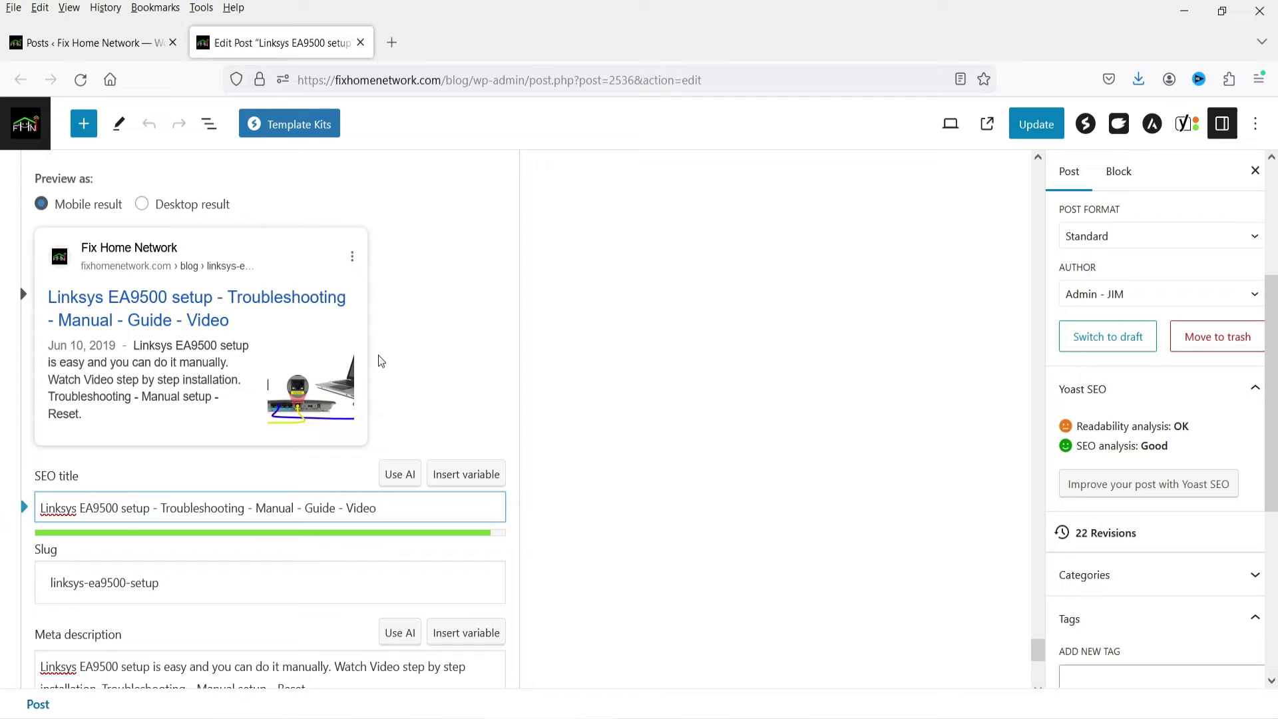
click(142, 204)
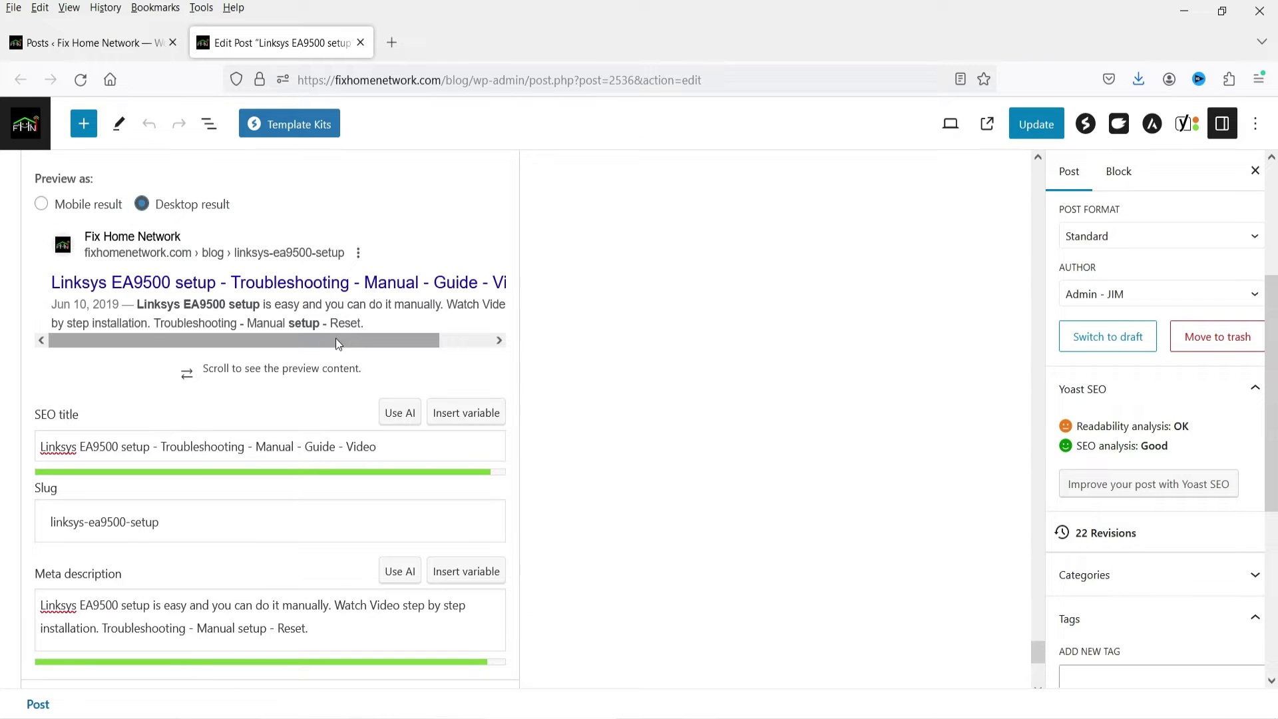
scroll(336, 339, right, 2)
scroll(337, 340, left, 2)
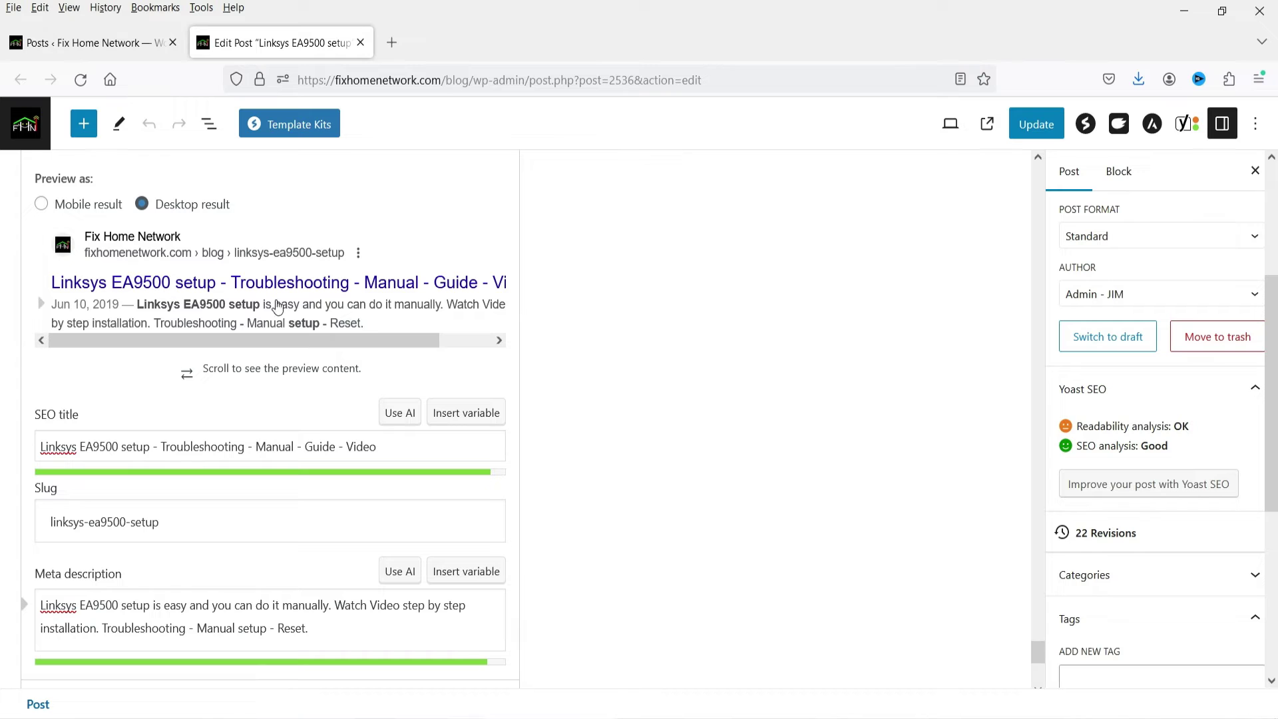
click(43, 208)
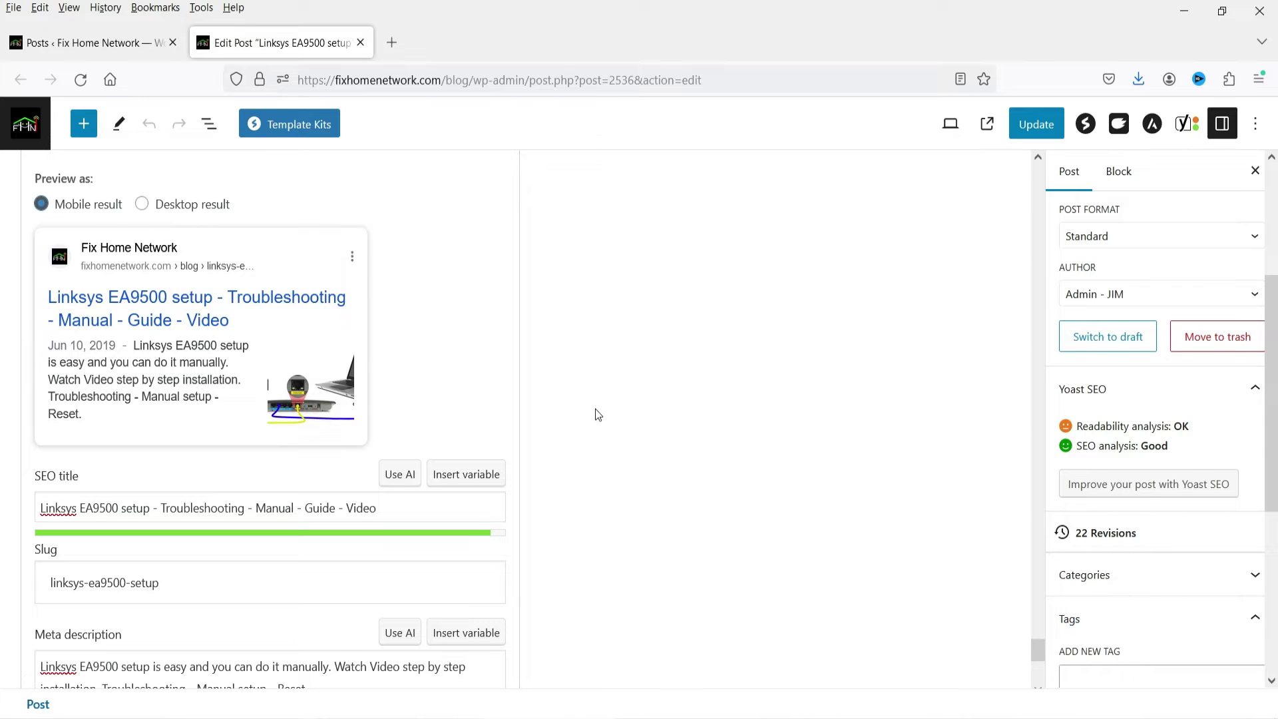
- Expand the post's Featured image settings
scroll(1221, 337, down, 5)
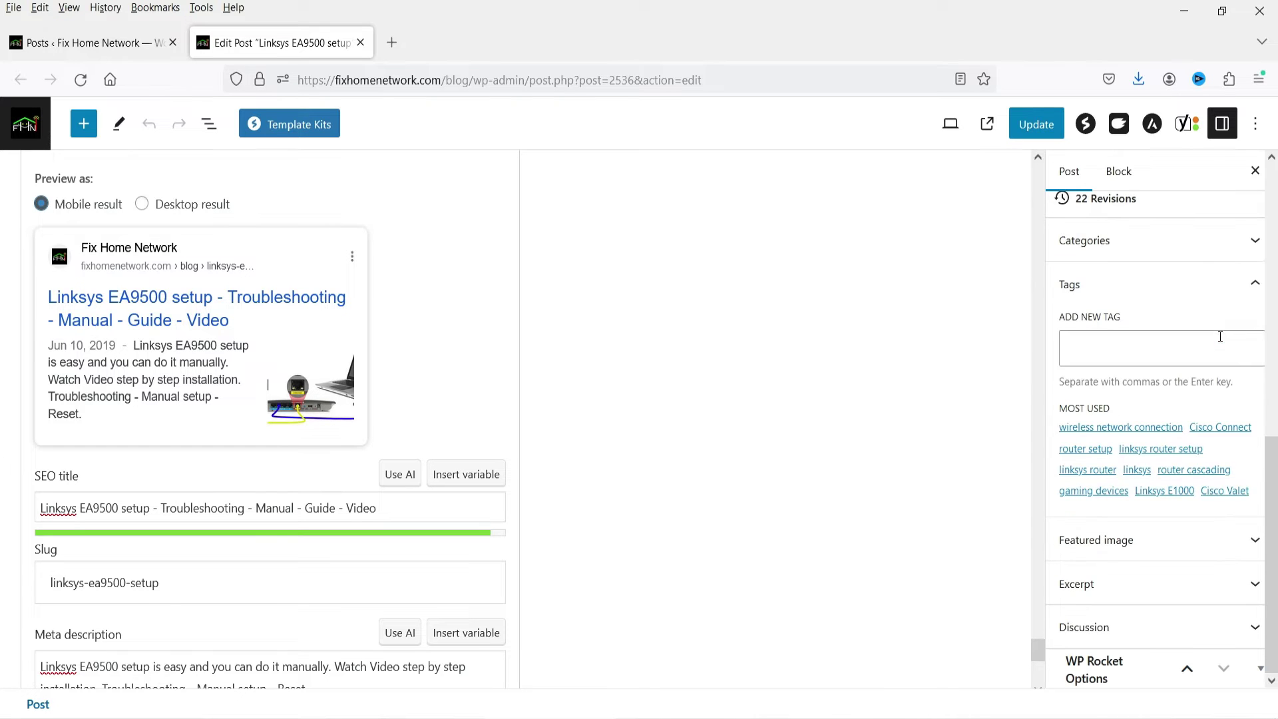
click(1139, 547)
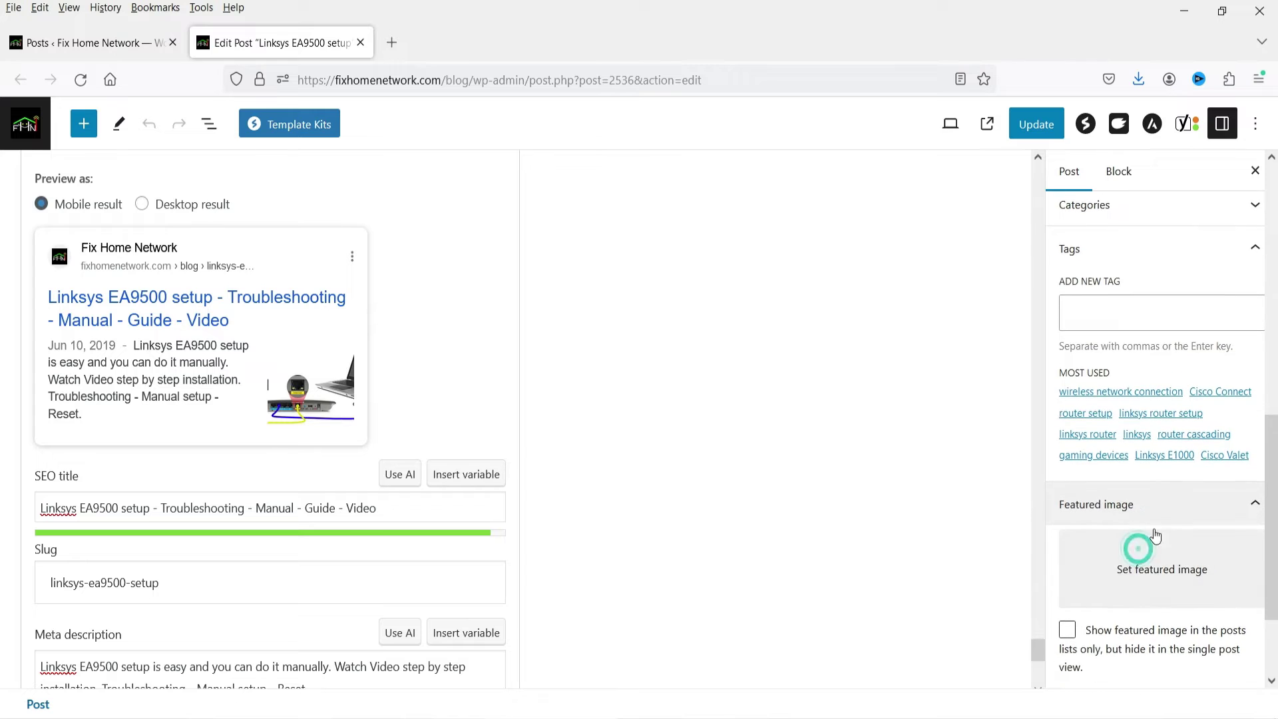
scroll(46, 322, down, 3)
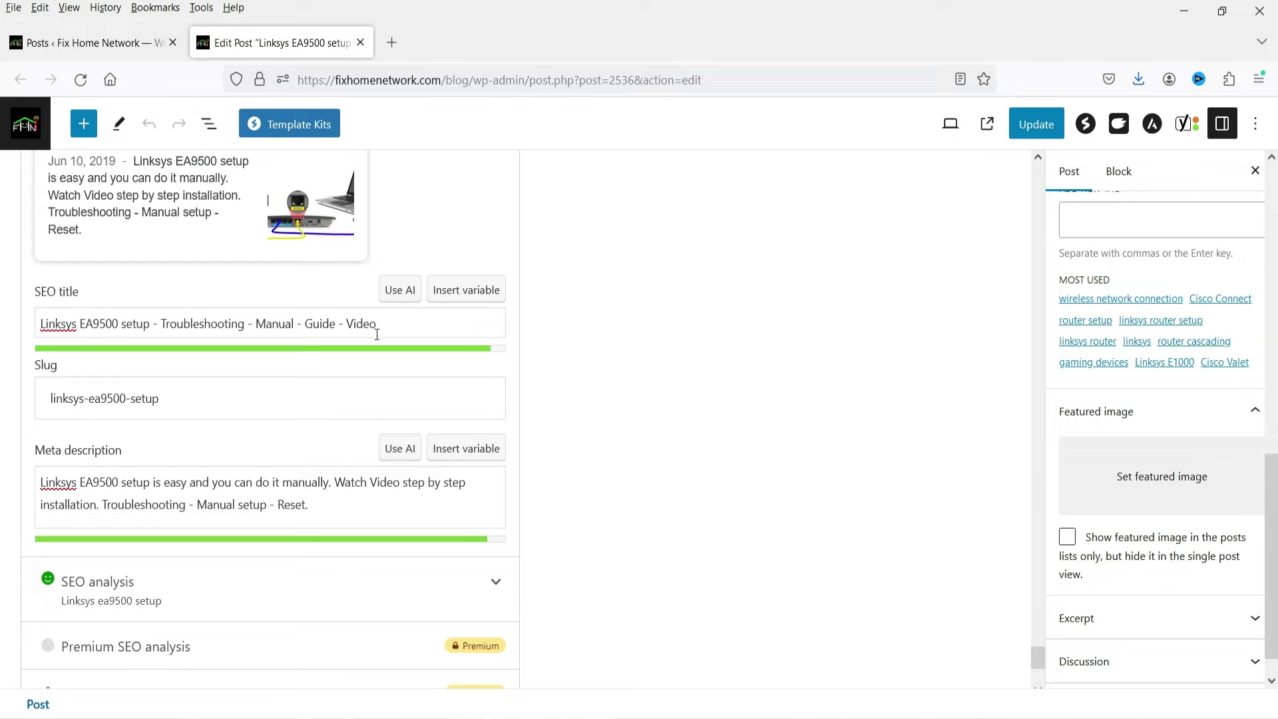
- Highlight the SEO title and the meta description in the search appearance settings to review their text
triple_click(411, 324)
click(247, 326)
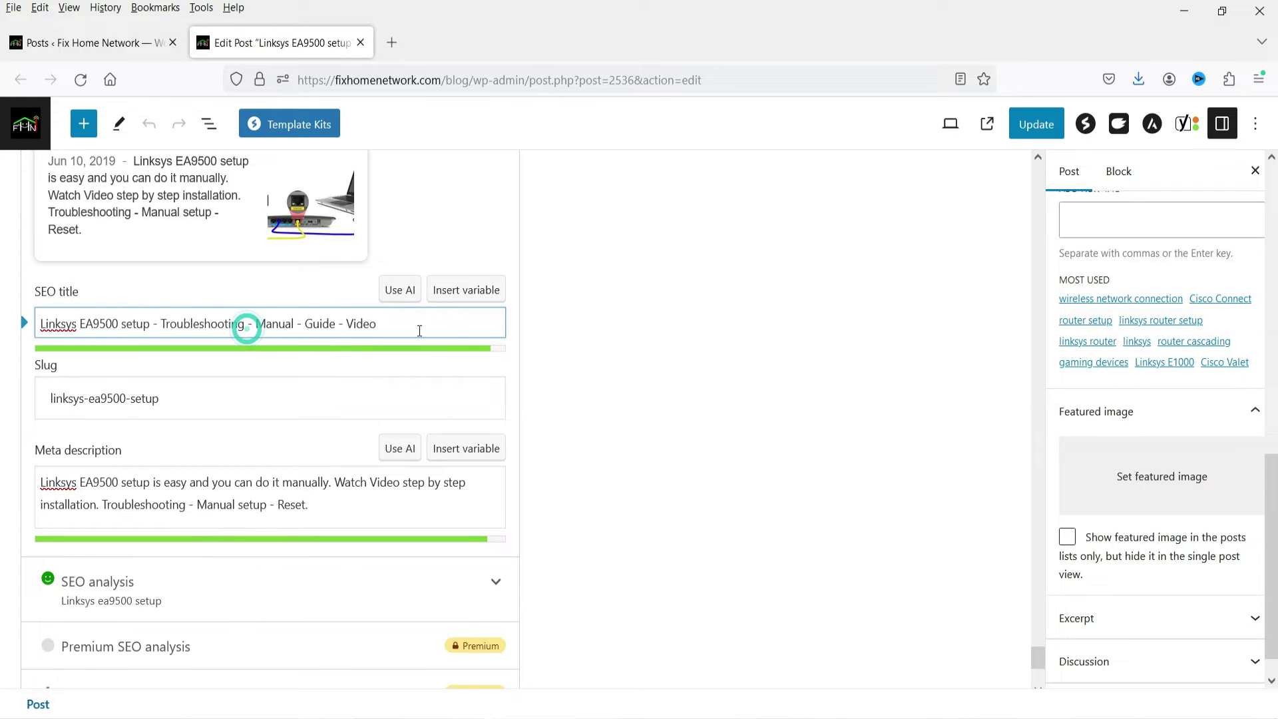
triple_click(318, 513)
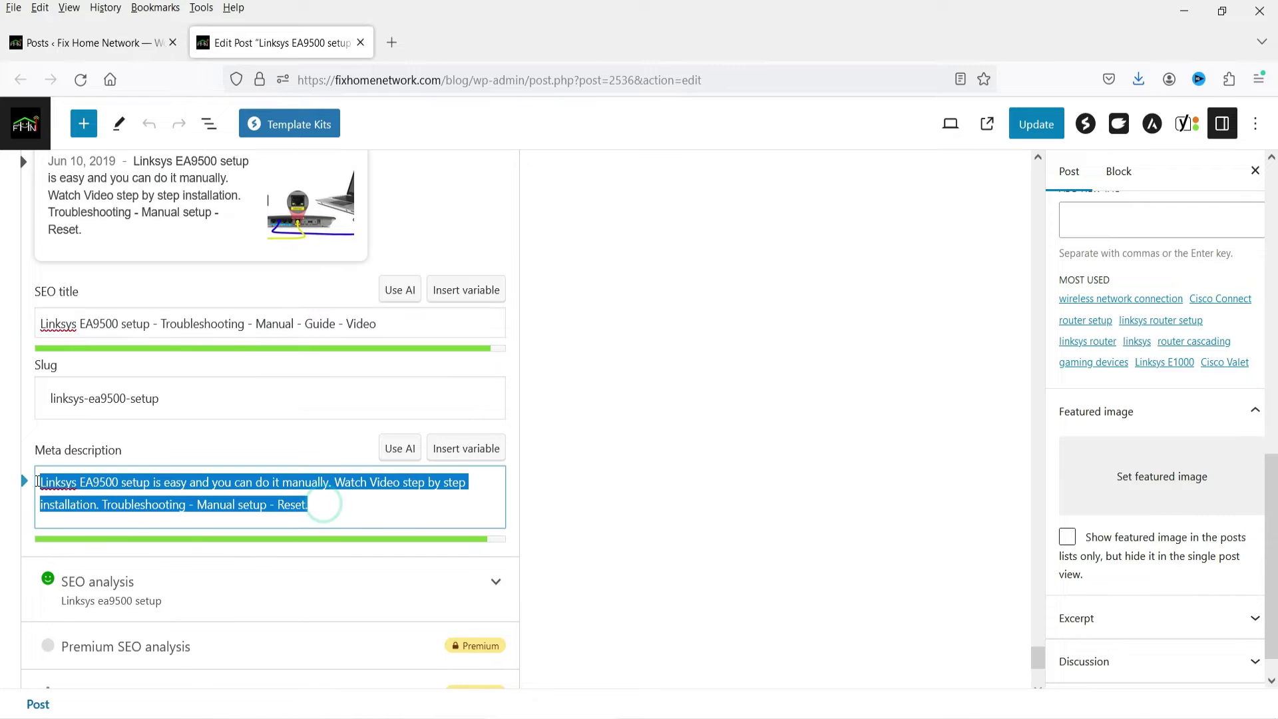
click(283, 503)
scroll(188, 319, up, 2)
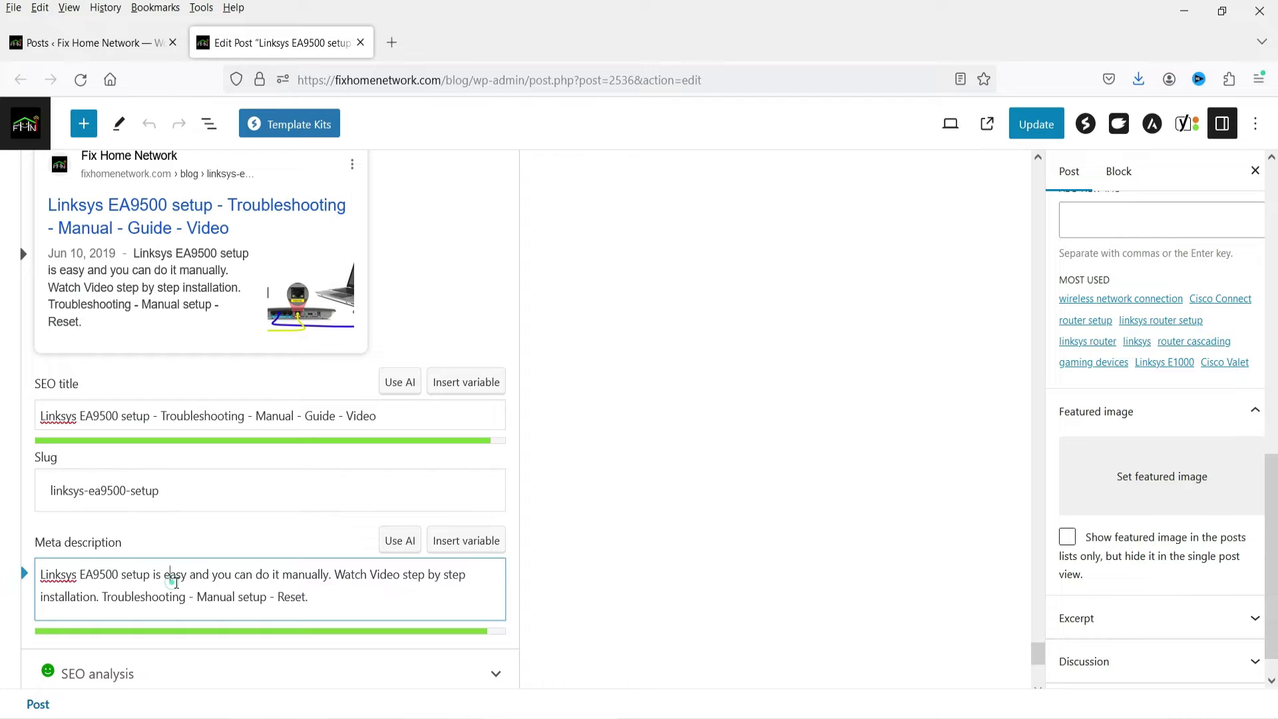
triple_click(331, 595)
click(251, 599)
scroll(546, 425, down, 3)
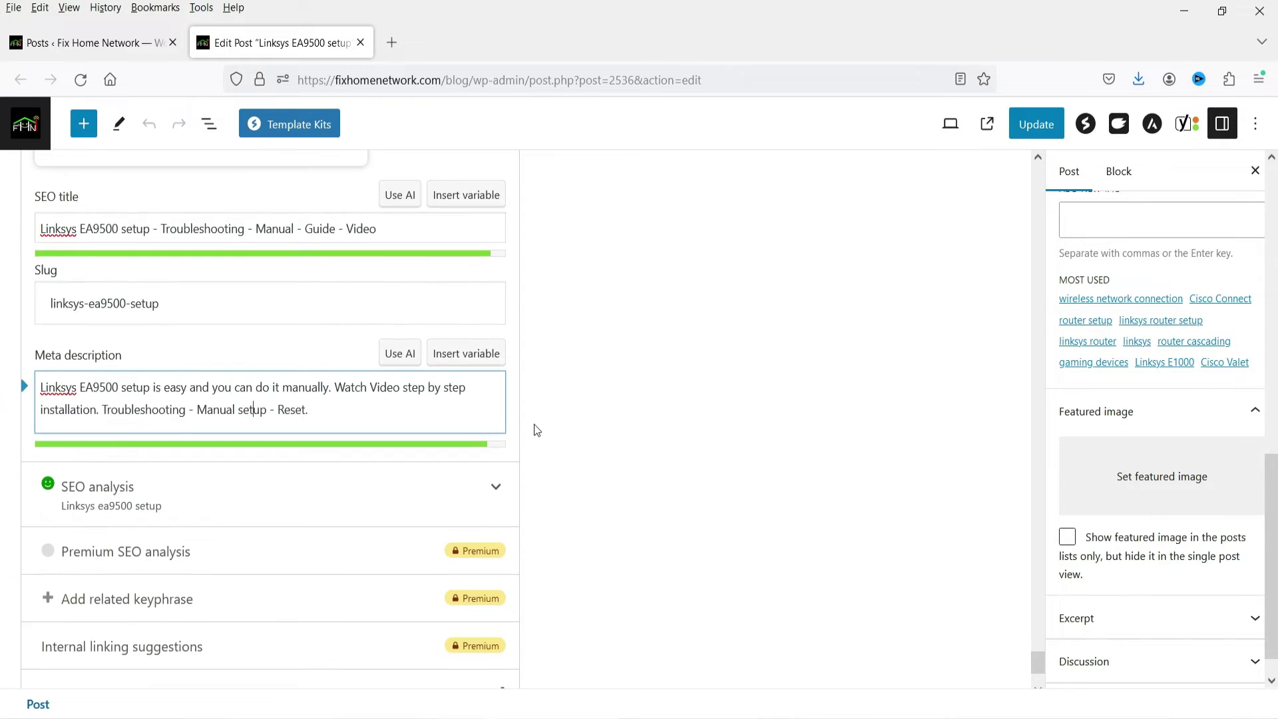
- Check the Premium SEO analysis entry, then view the Track SEO performance dialog and close it
scroll(537, 430, down, 3)
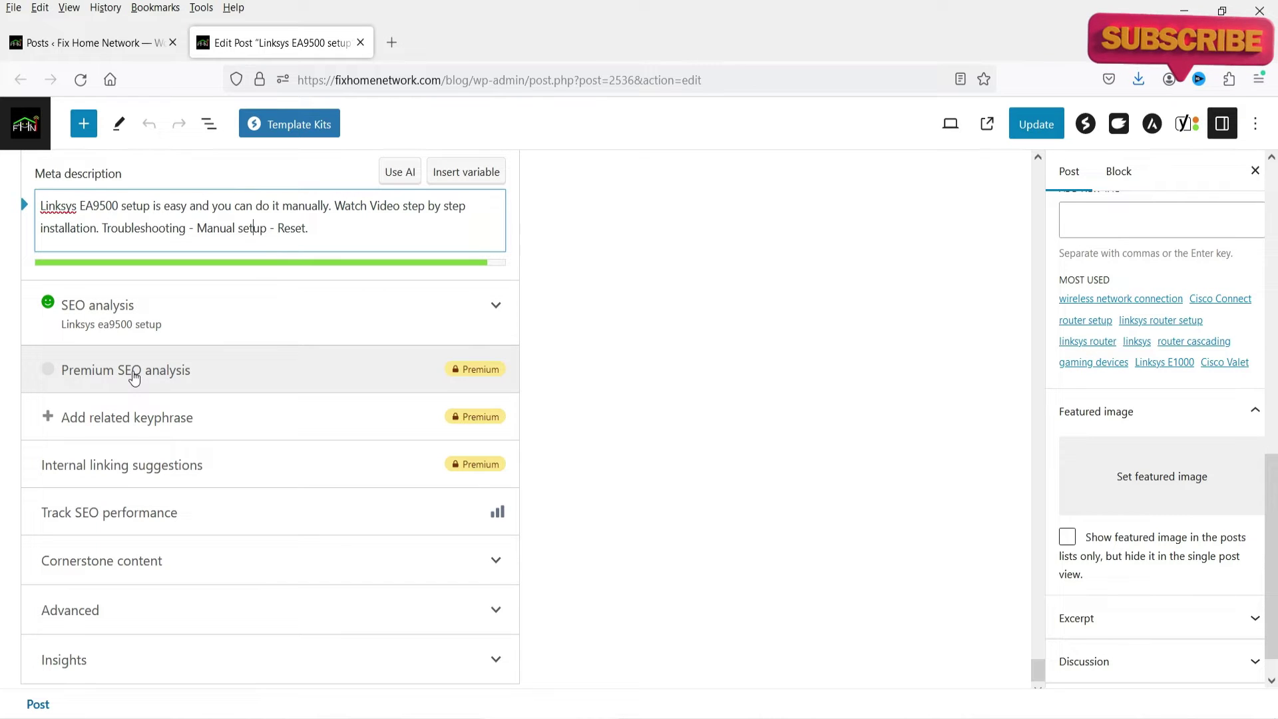
click(207, 371)
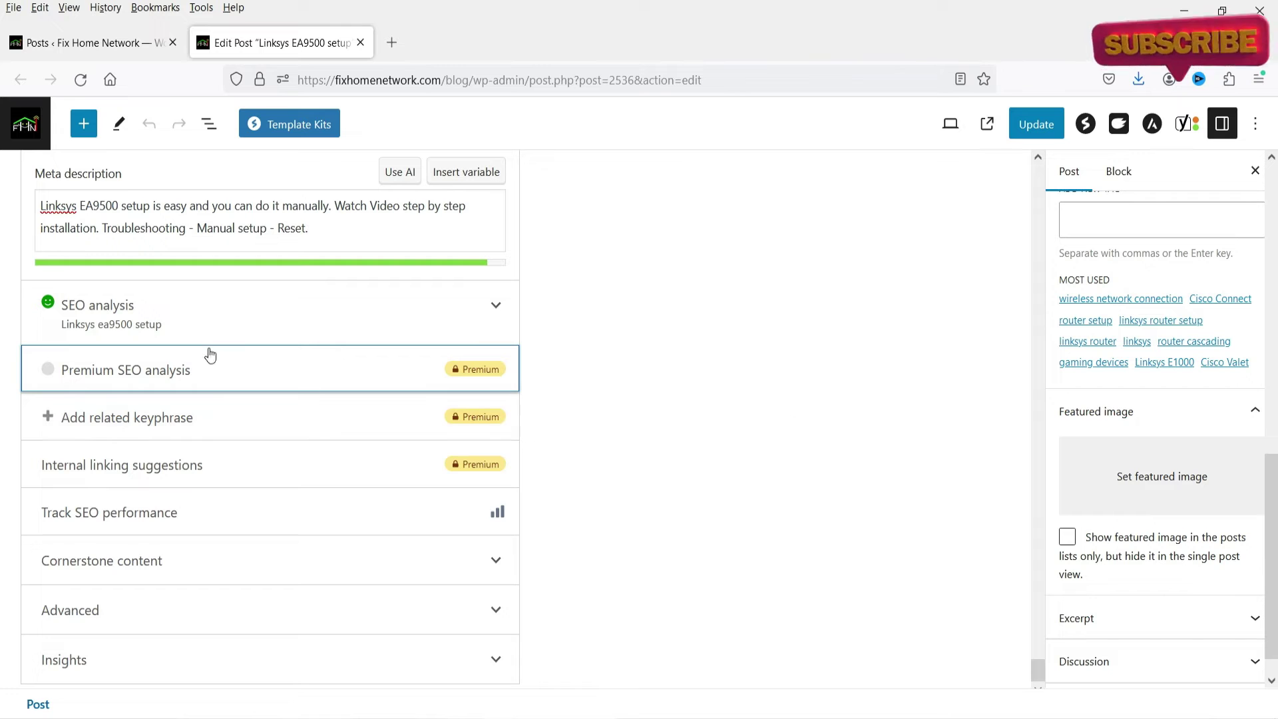
scroll(131, 513, down, 1)
click(133, 509)
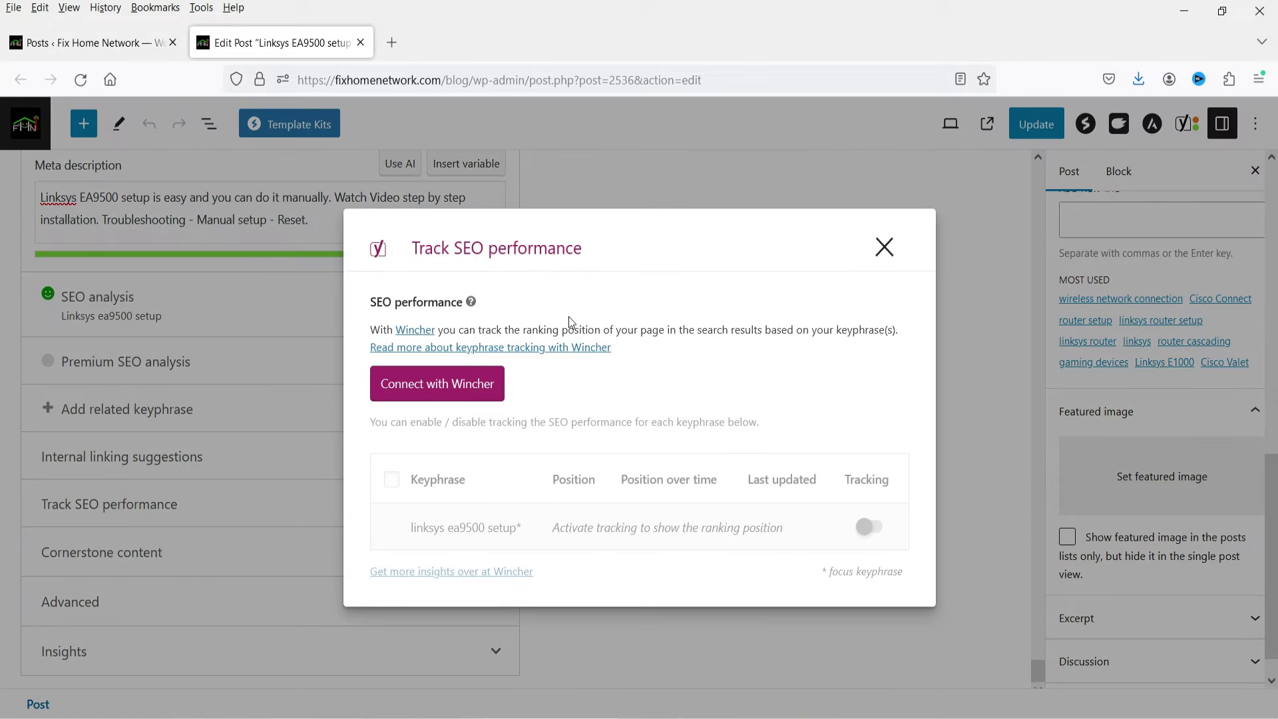
click(883, 248)
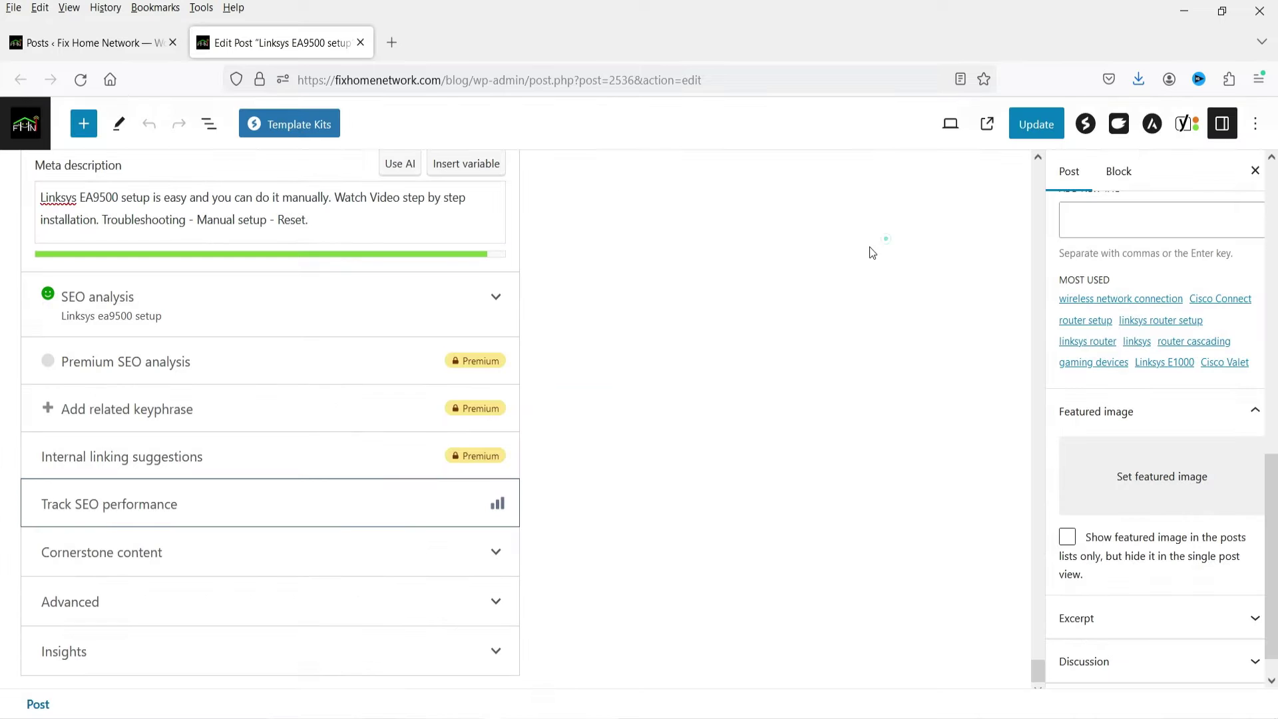
- Expand and collapse the Cornerstone content settings, then review and collapse the Advanced settings
click(116, 572)
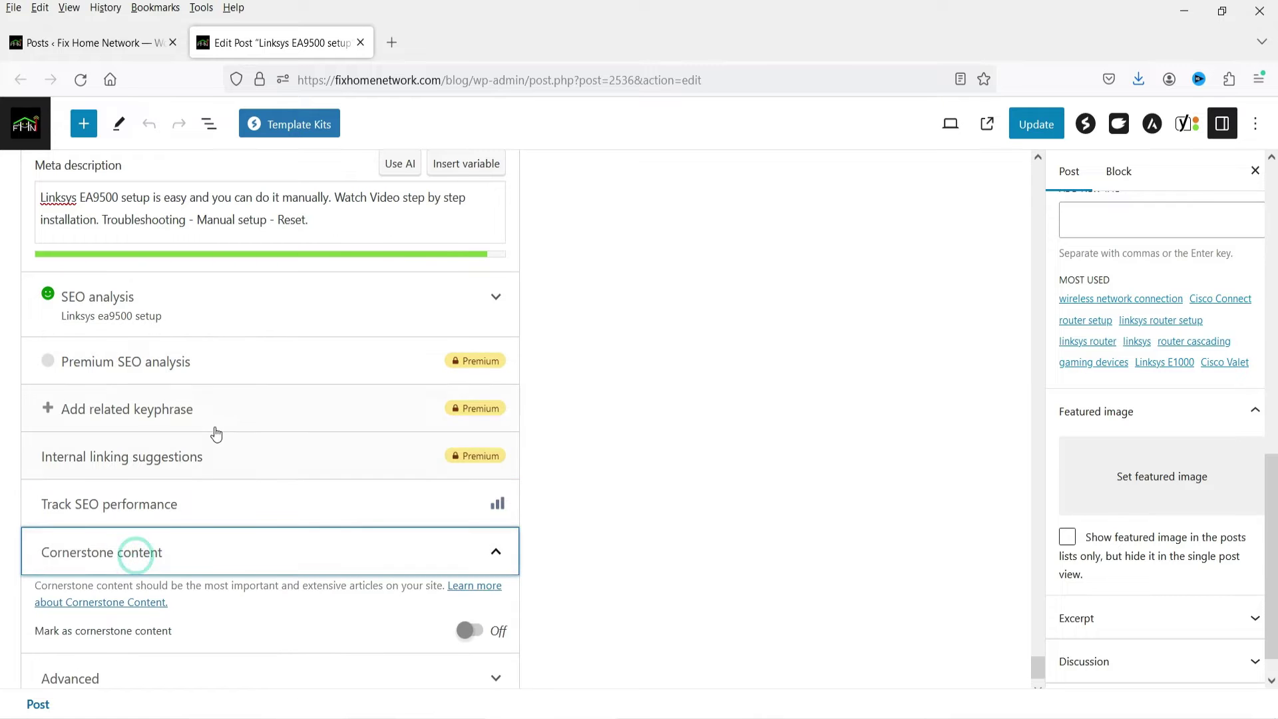
scroll(82, 499, down, 1)
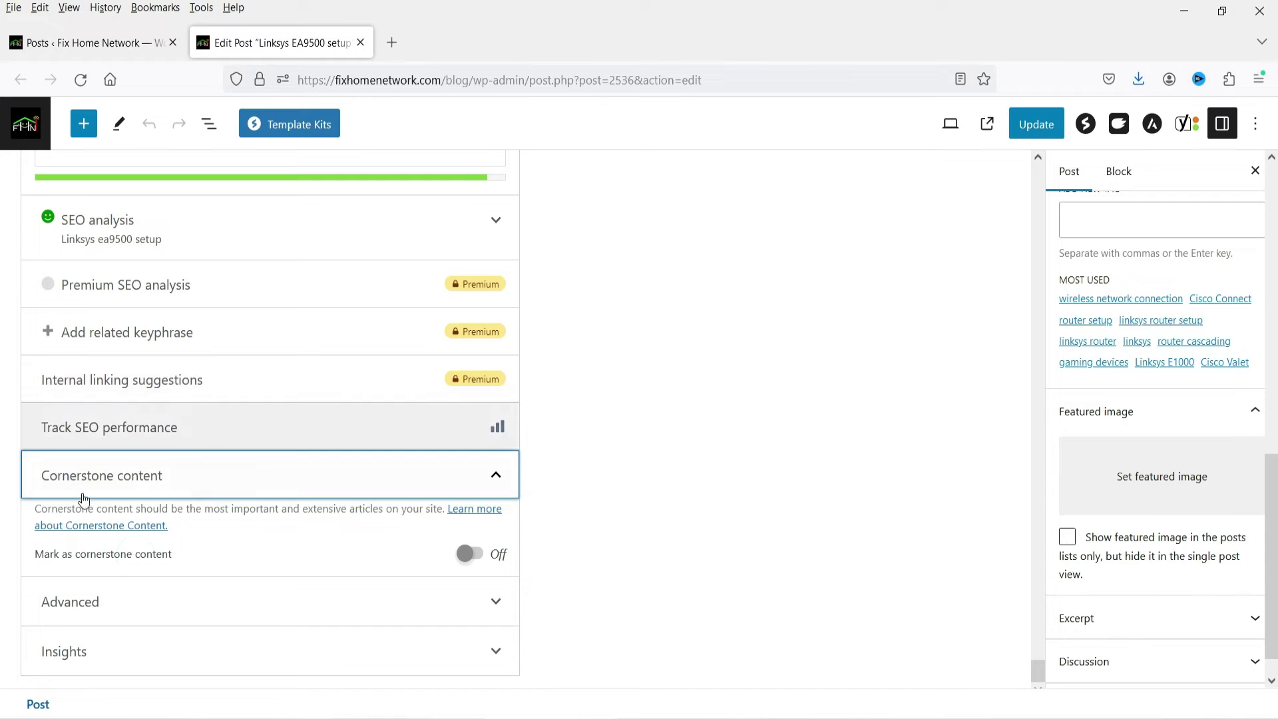
click(408, 485)
click(171, 594)
scroll(205, 414, down, 4)
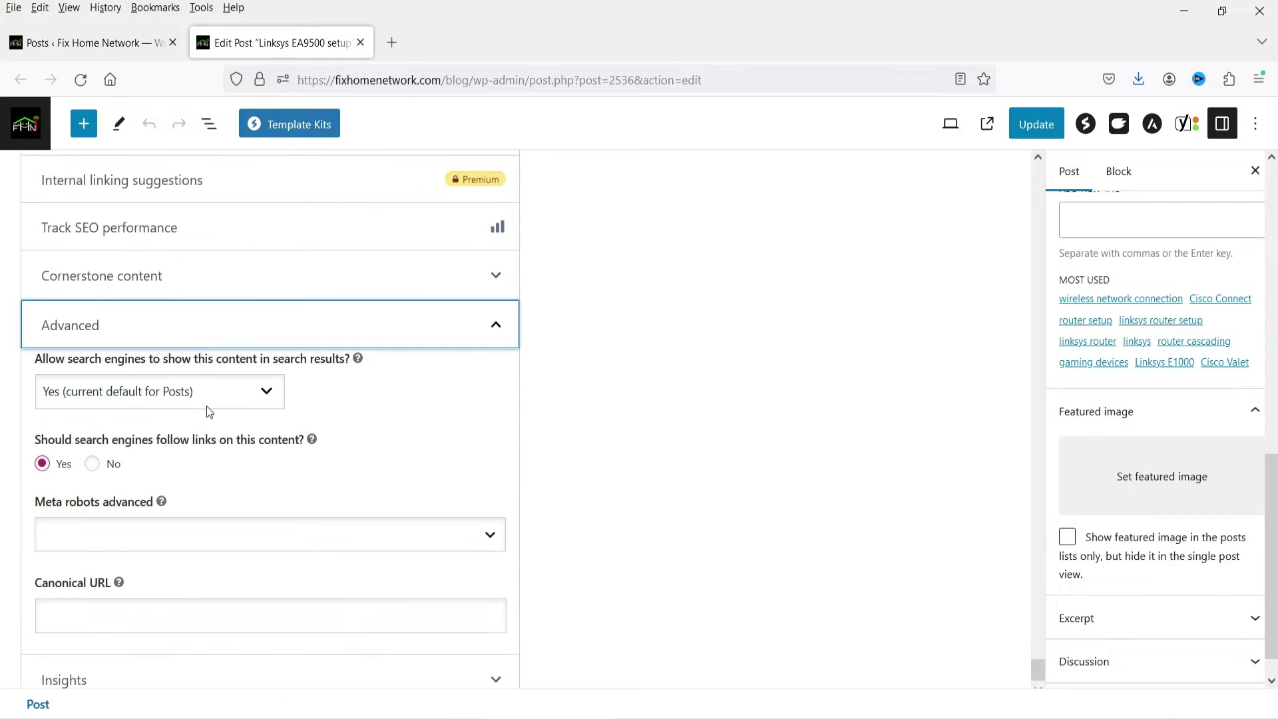
click(195, 333)
- Expand the Insights section to review its content, then collapse it
click(183, 646)
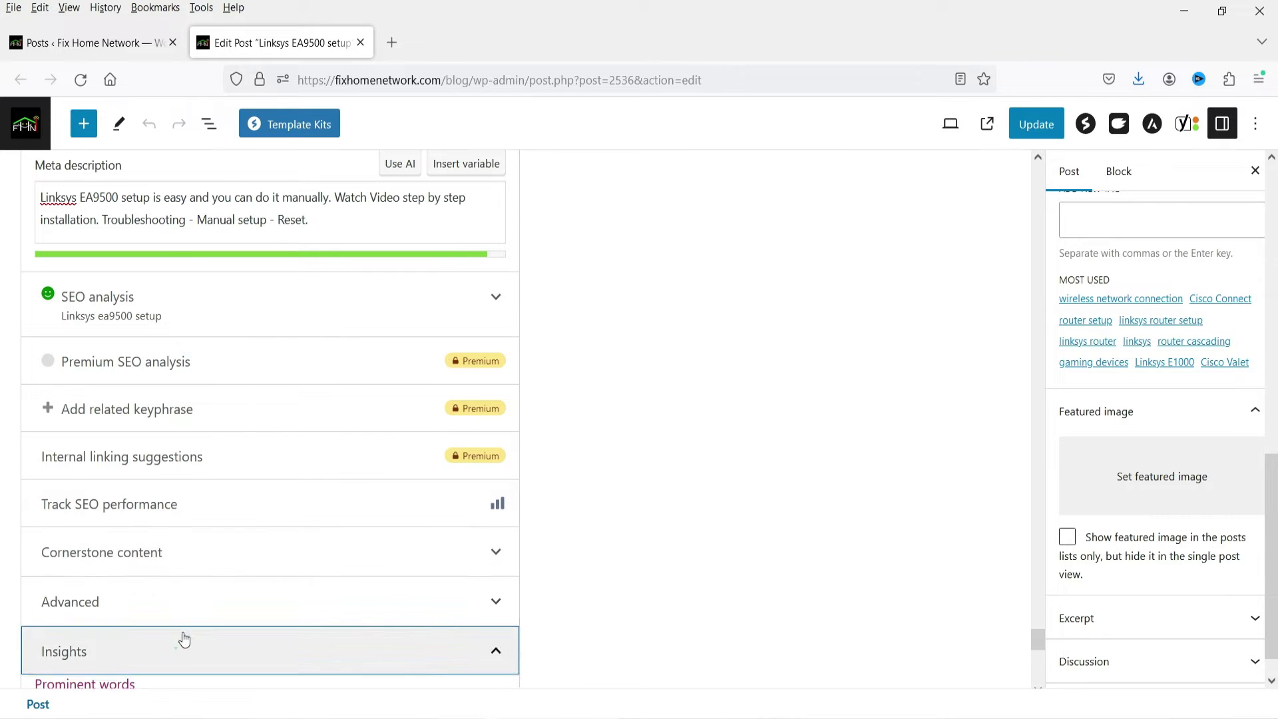
scroll(258, 451, down, 5)
click(258, 303)
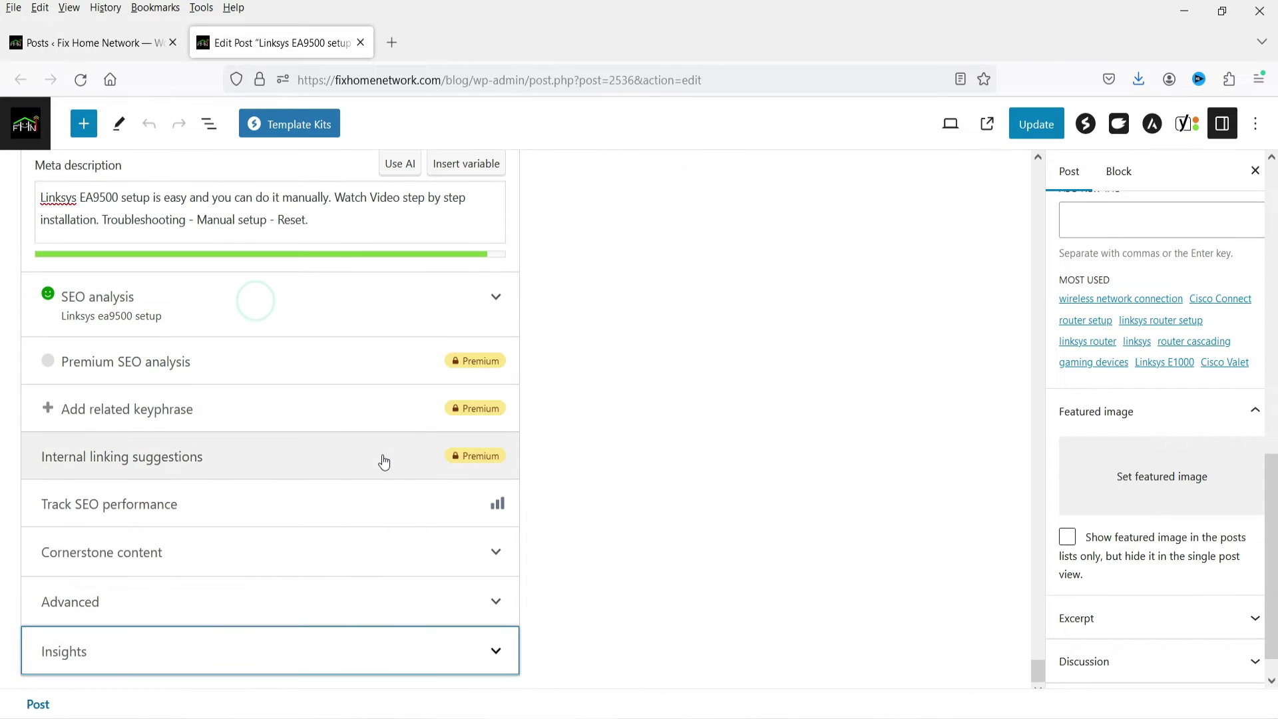
- Expand the SEO analysis for "Linksys ea9500 setup" and go to its analysis results
scroll(380, 458, up, 3)
click(338, 501)
scroll(338, 501, down, 3)
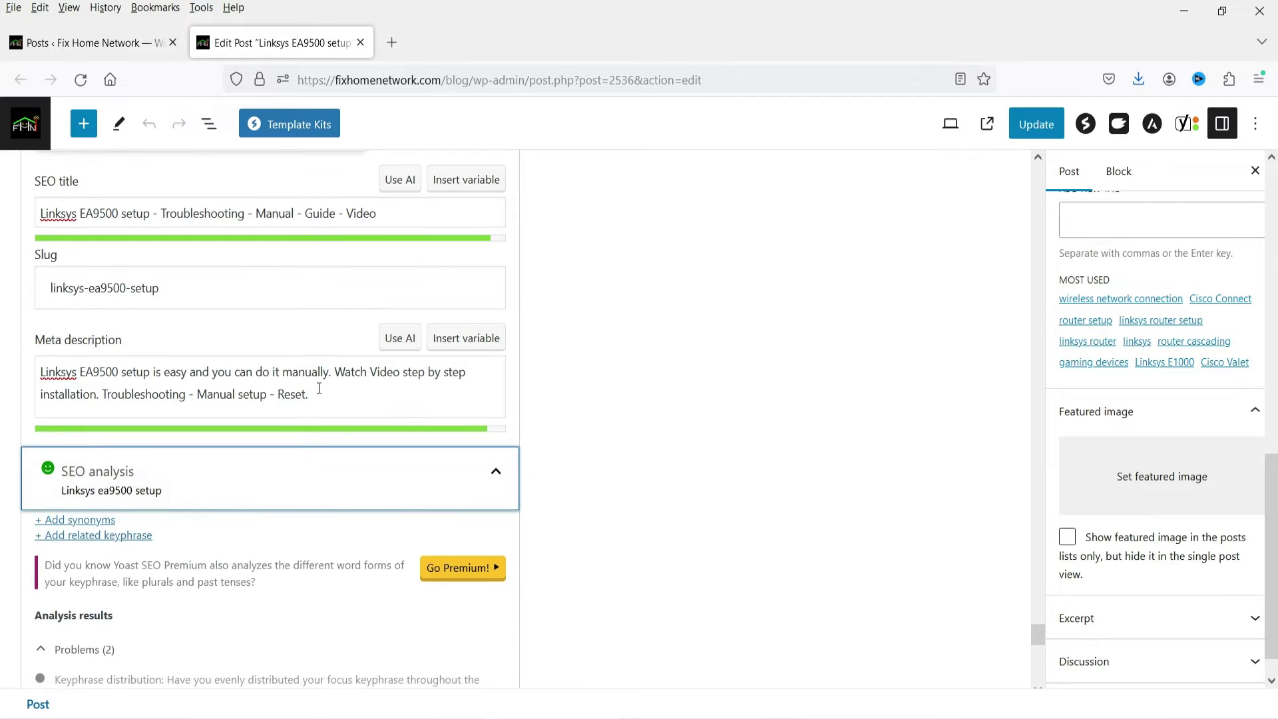
click(419, 298)
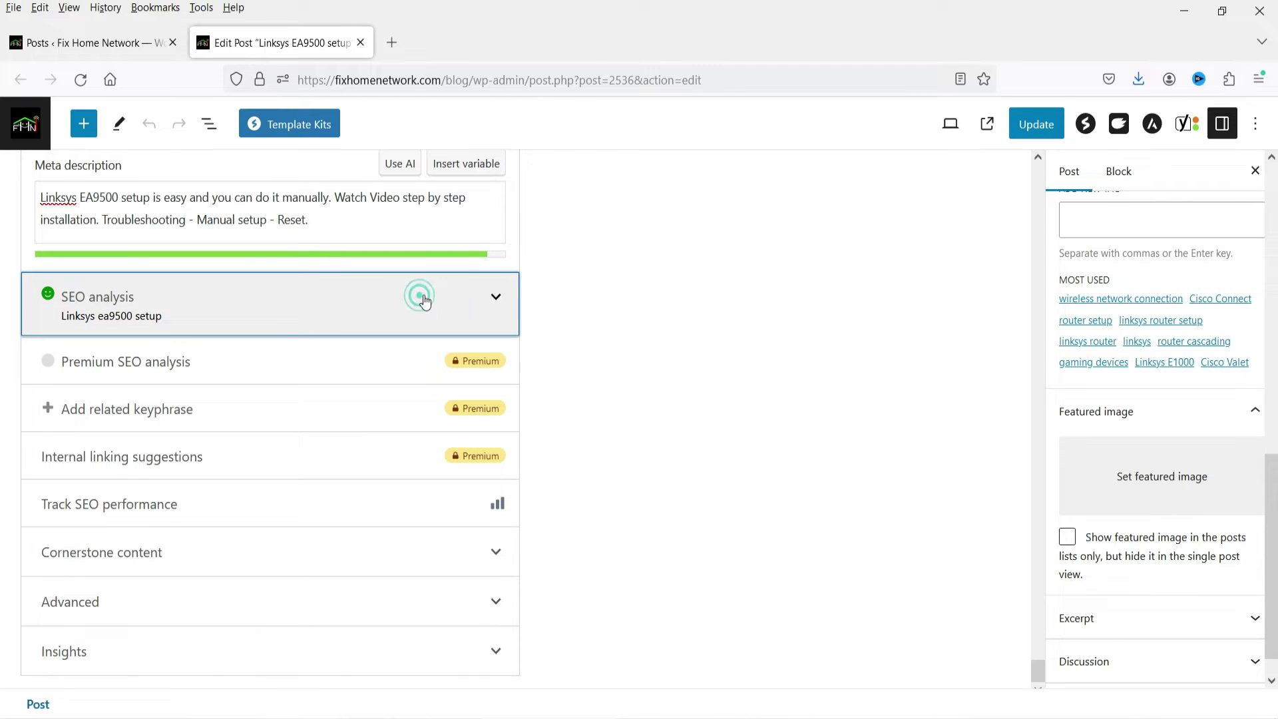
click(499, 299)
scroll(272, 380, down, 3)
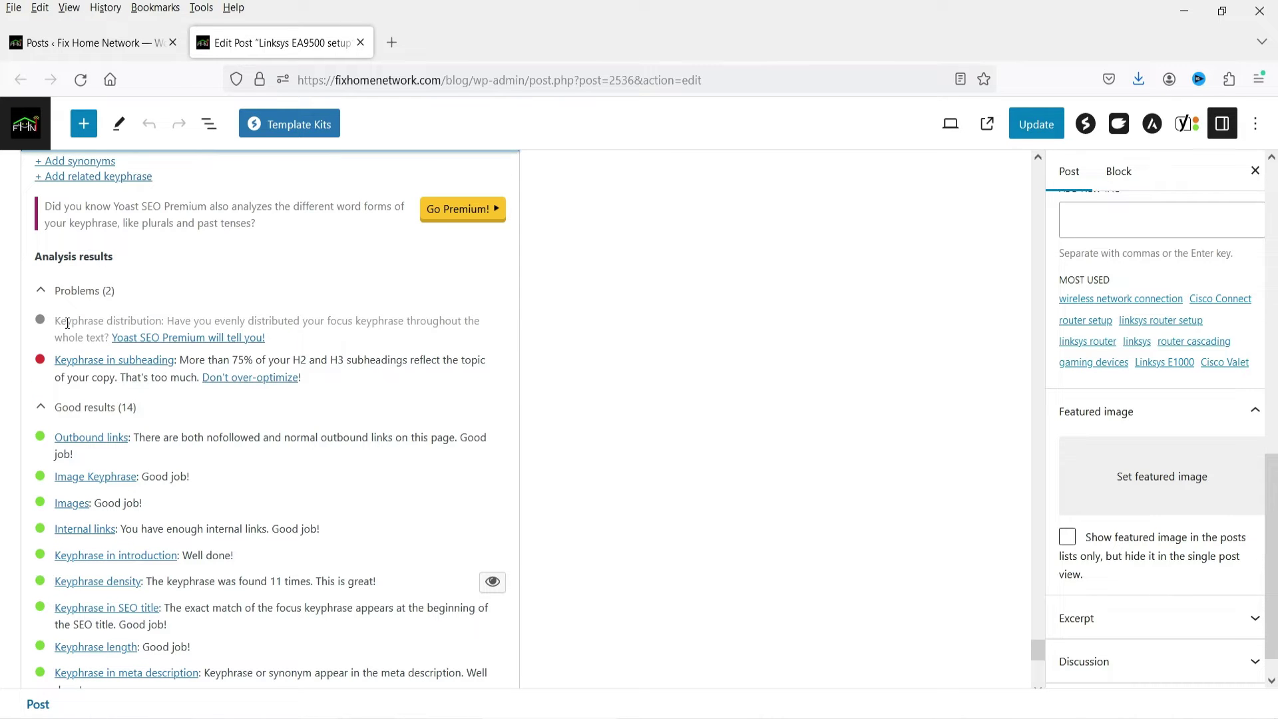
- Highlight the "Keyphrase distribution" and "Keyphrase in subheading" problem descriptions in the analysis results
drag(59, 320, 243, 320)
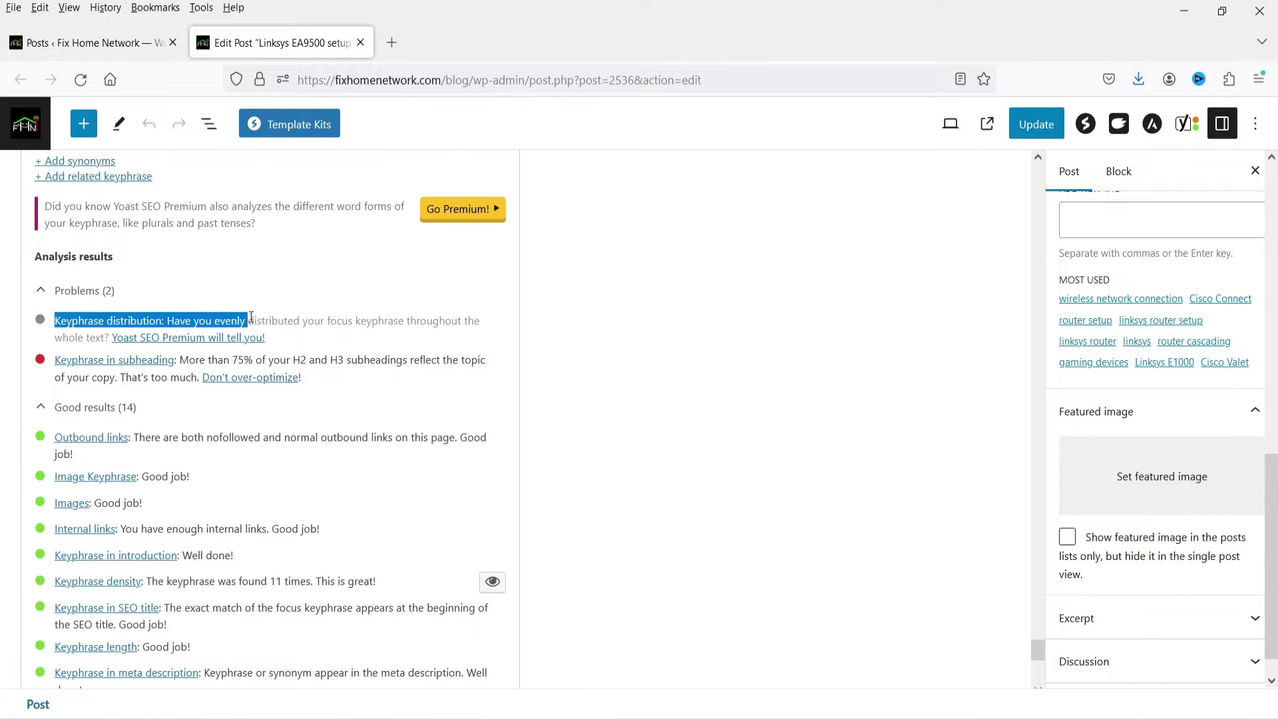
click(223, 319)
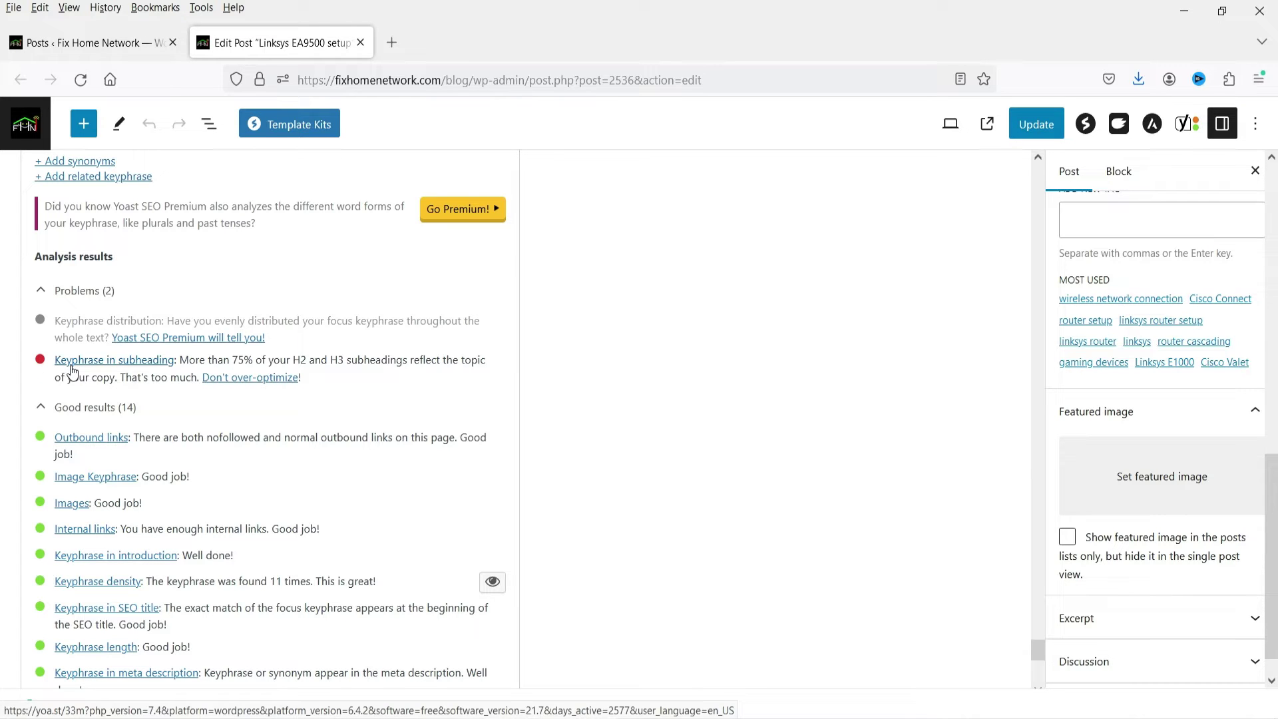
drag(180, 359, 448, 360)
click(452, 377)
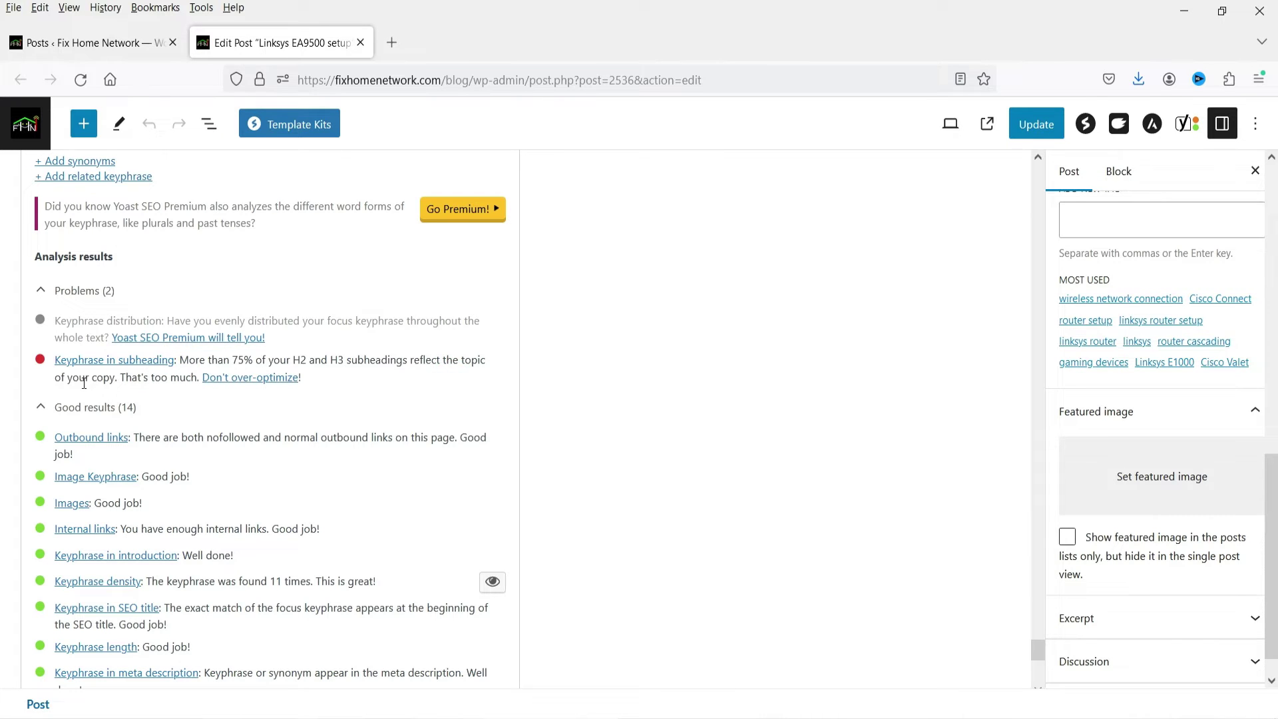
- Highlight "Linksys EA9500" in the post's "router features" and "default password" H2 headings to check keyphrase use
scroll(637, 364, up, 10)
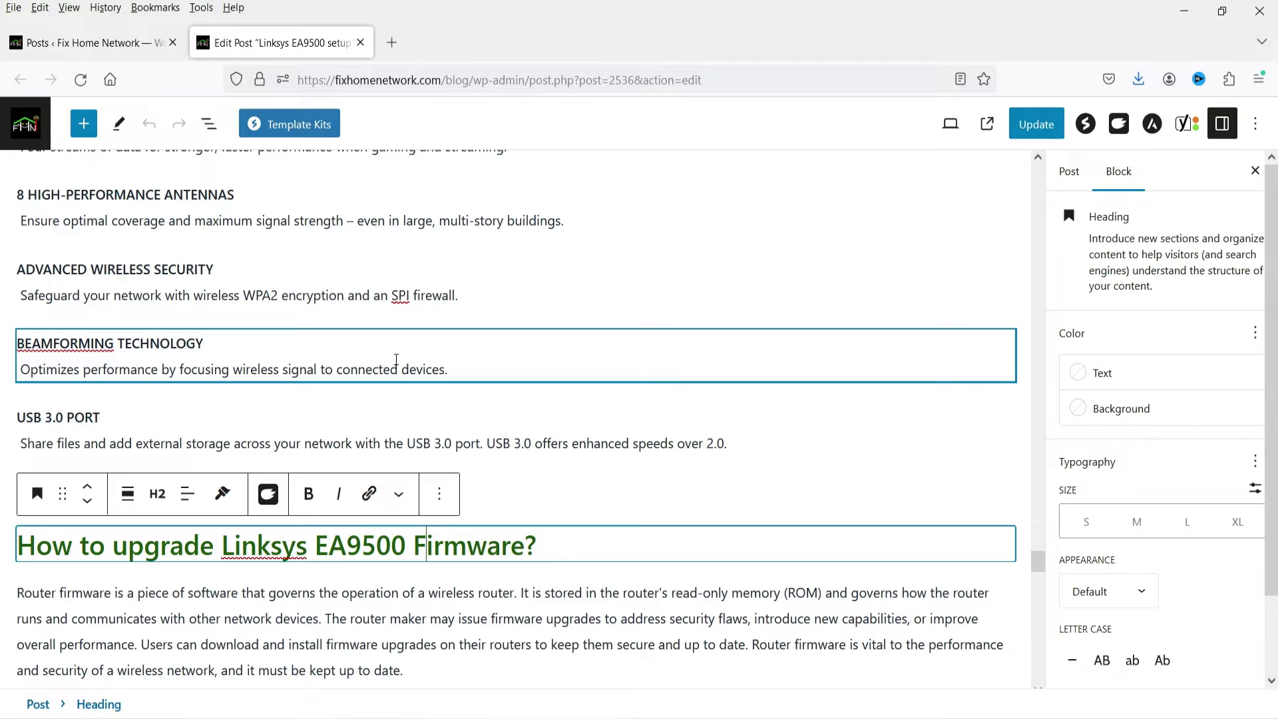
scroll(395, 365, up, 15)
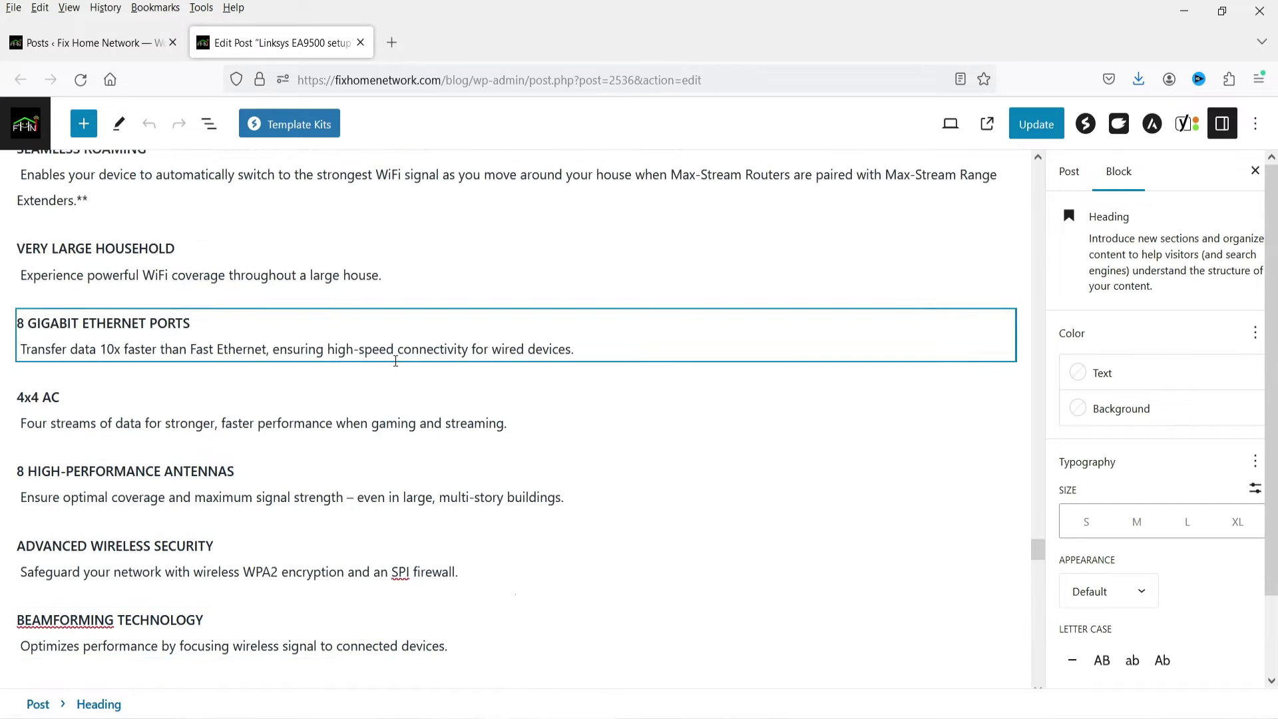
click(104, 534)
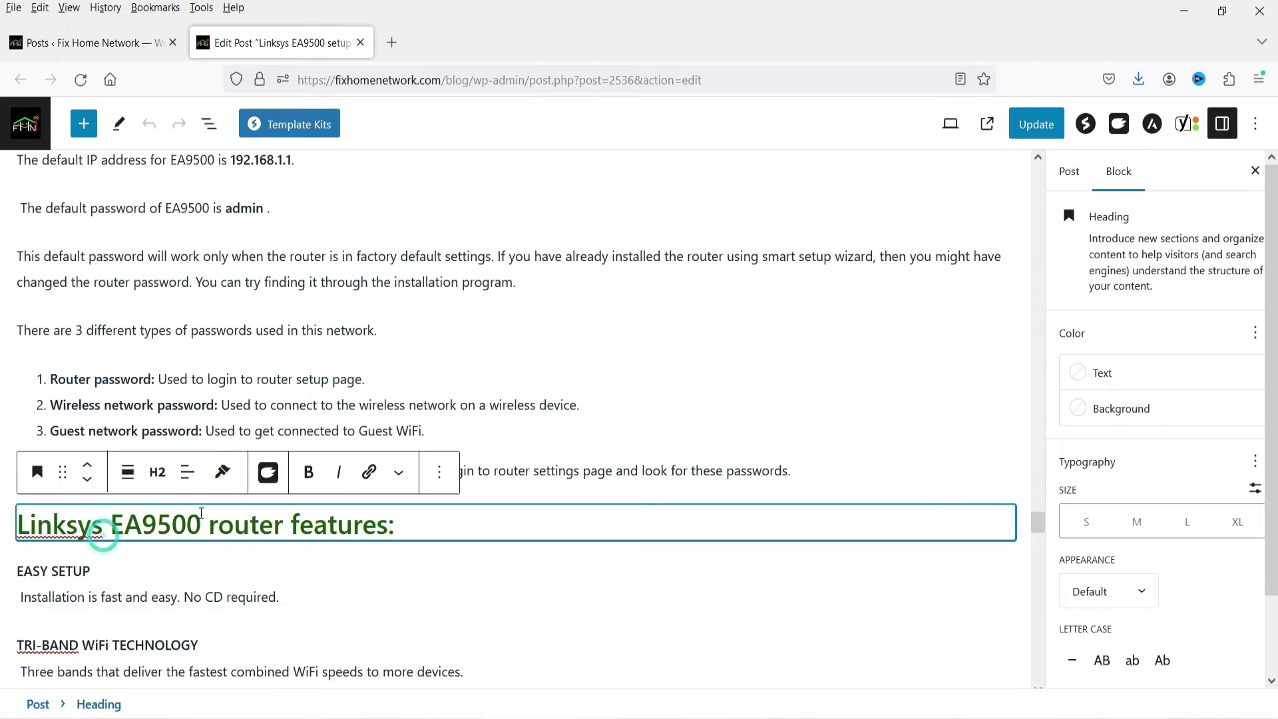
drag(201, 526, 24, 526)
scroll(23, 526, up, 5)
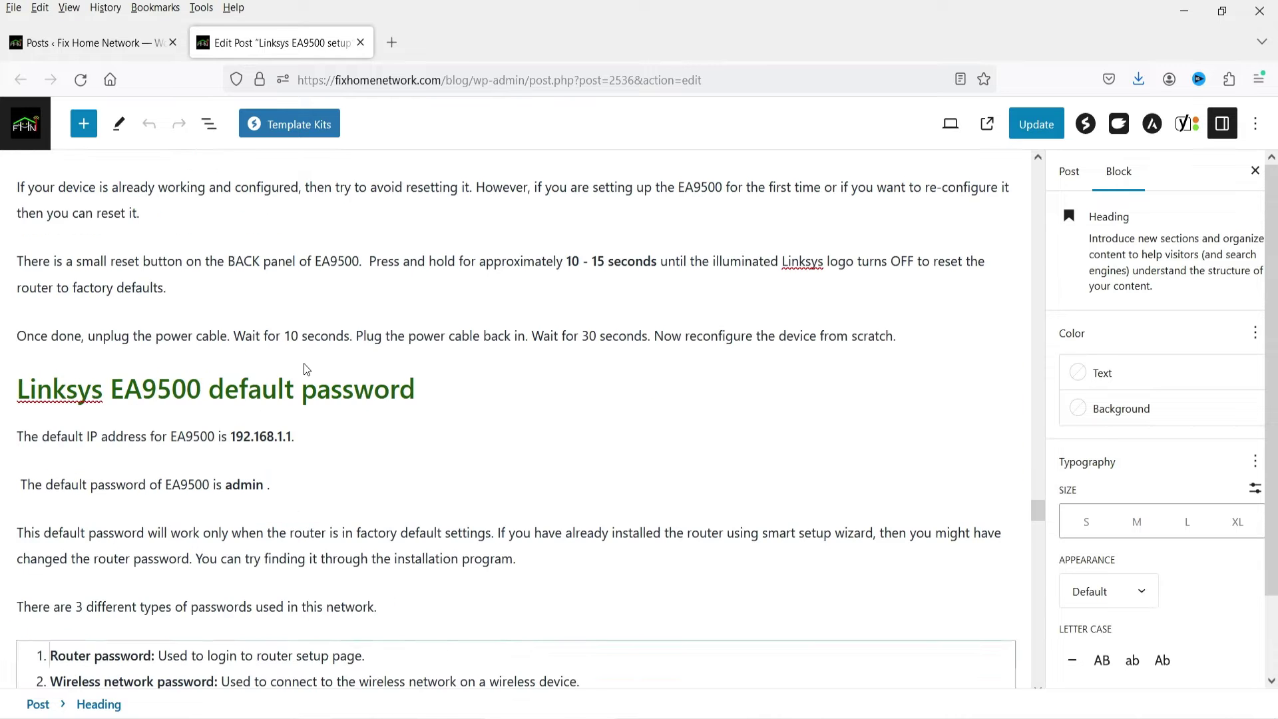
drag(200, 481, 16, 480)
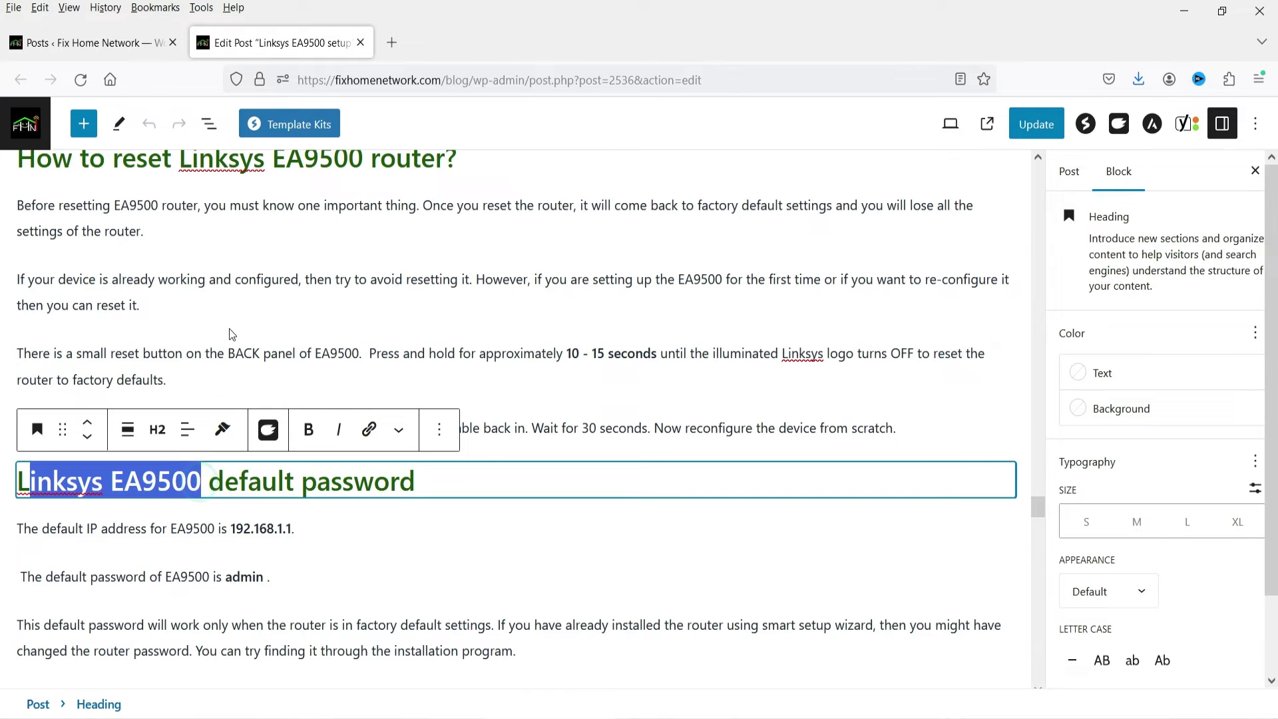
- Examine the step subheadings in the setup section, including "Step 5: Wireless network settings." and "Step 4: Change Internet connection settings"
scroll(265, 309, up, 10)
scroll(259, 358, up, 15)
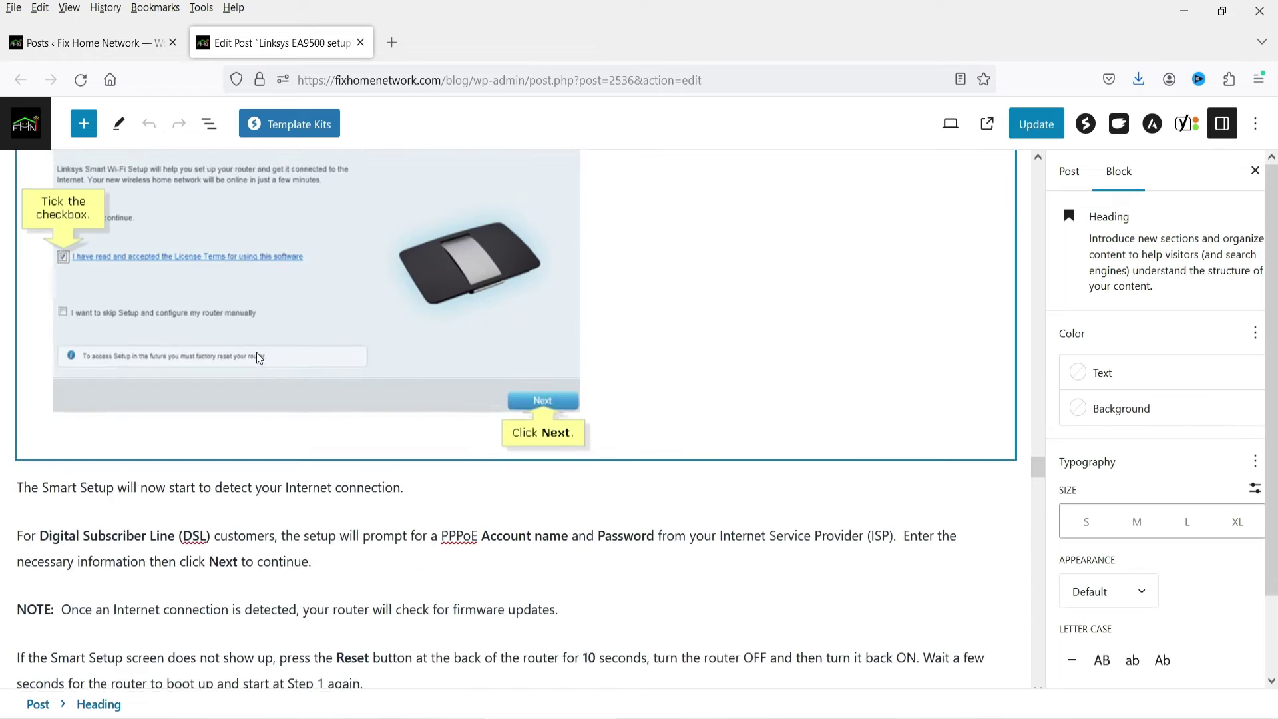
scroll(255, 358, up, 15)
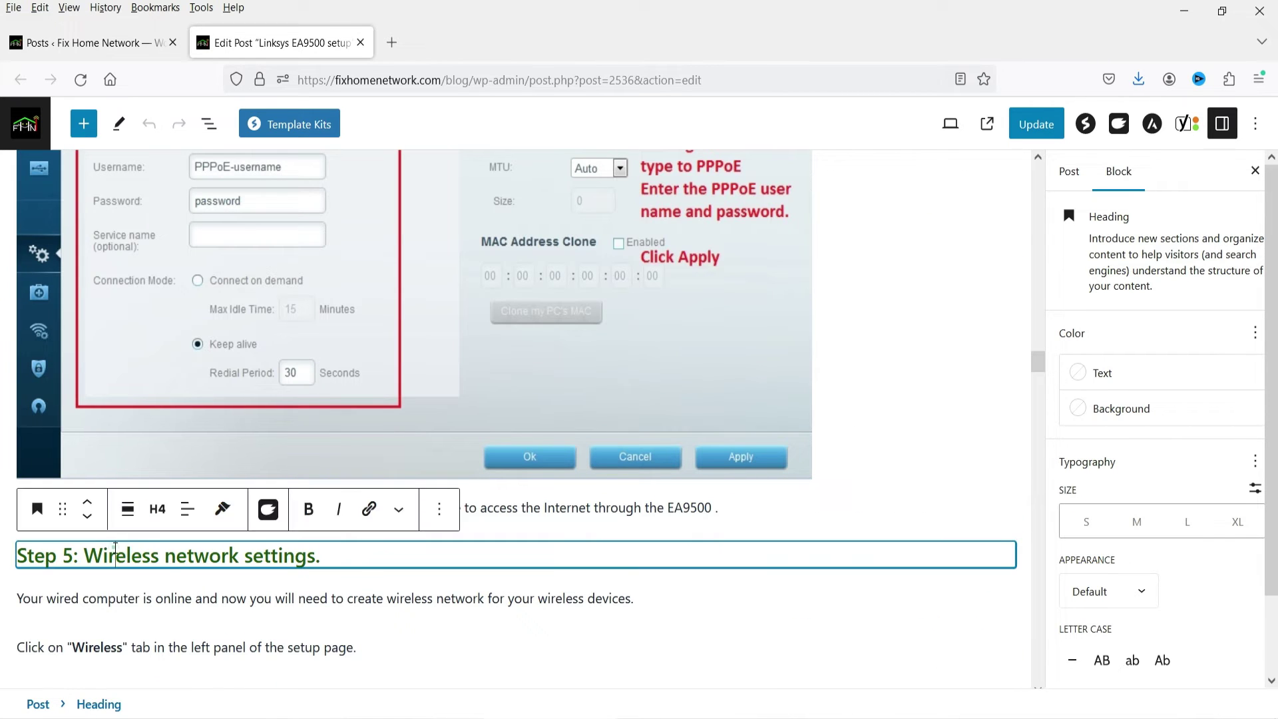
scroll(153, 412, up, 10)
scroll(153, 411, up, 5)
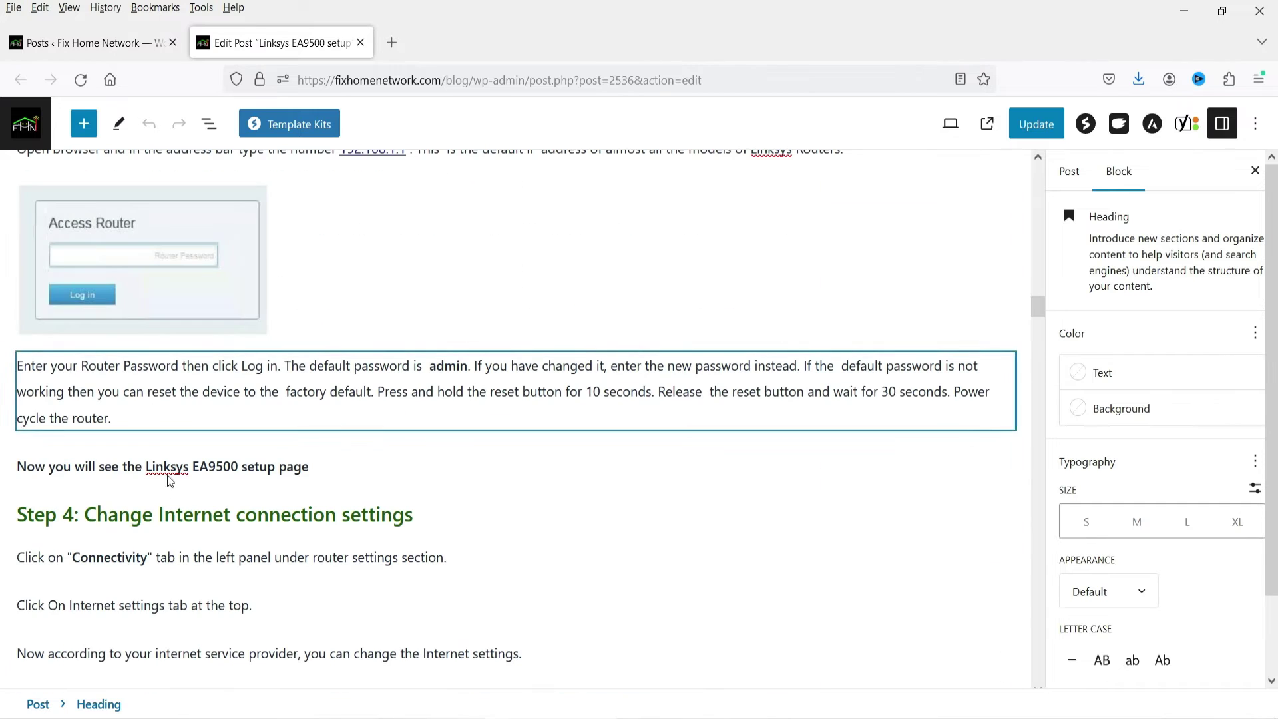
click(160, 516)
- Return to the Yoast SEO analysis results and highlight the "Keyphrase in subheading" description
scroll(1017, 490, down, 20)
scroll(1017, 490, down, 20)
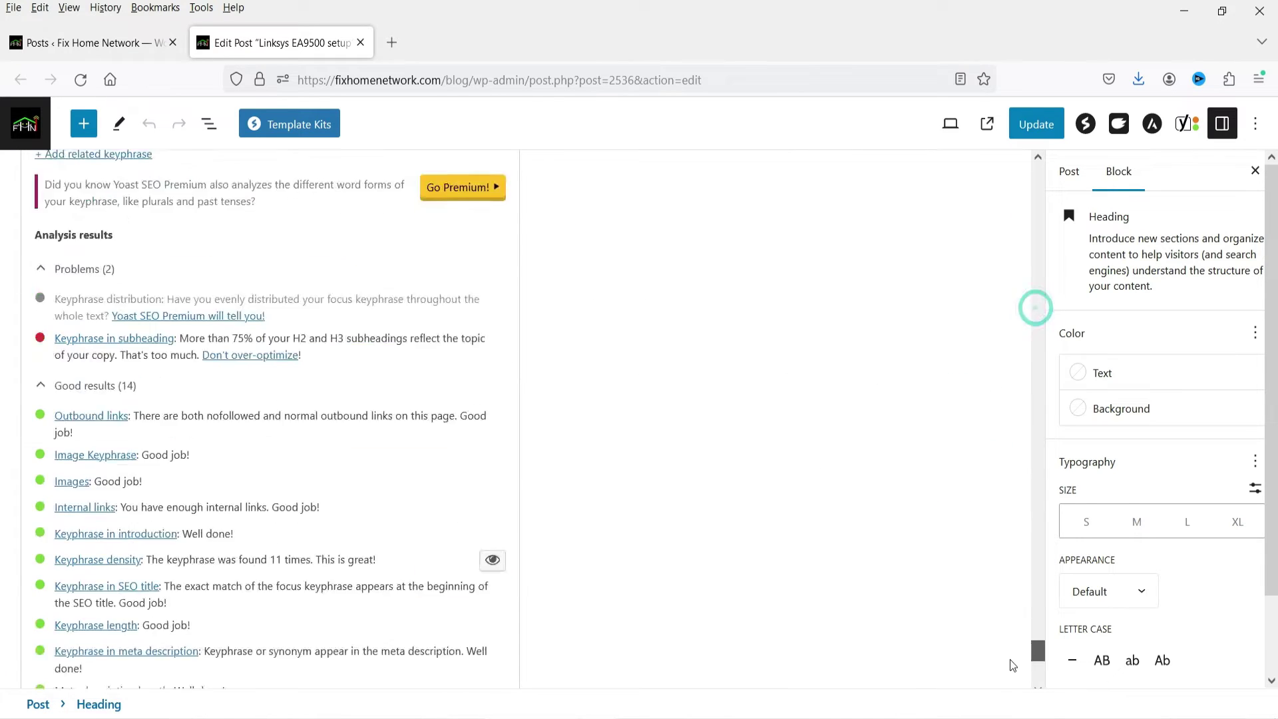
scroll(405, 313, up, 6)
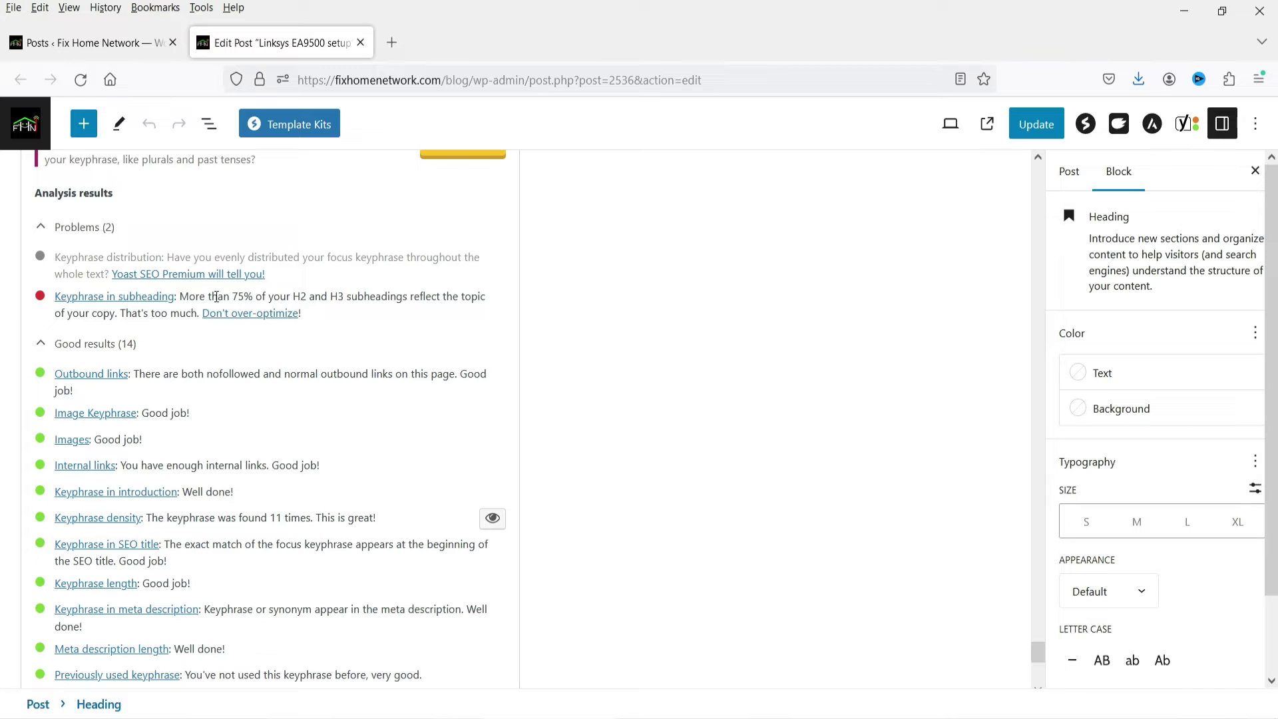
drag(182, 297, 337, 296)
click(422, 297)
- Highlight the "Outbound links" result, then inspect the "Linksys" website link in the paragraph above the firmware heading
scroll(203, 349, down, 3)
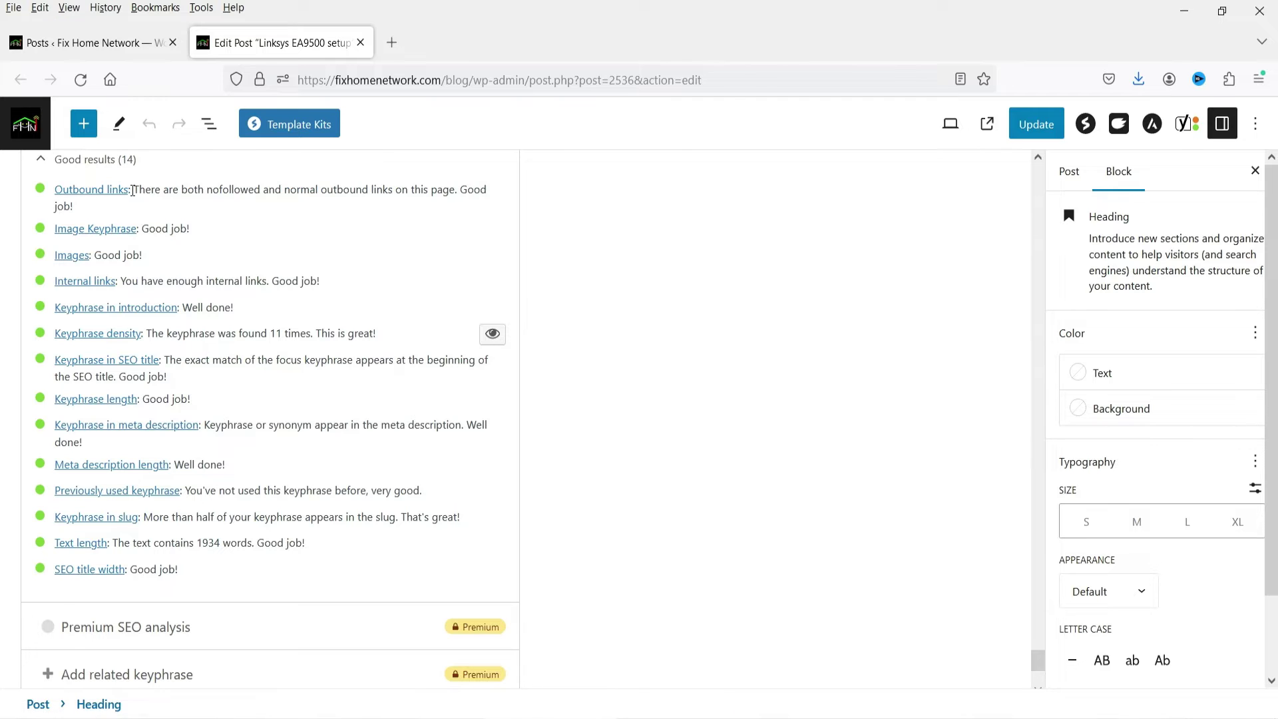
drag(132, 191, 244, 214)
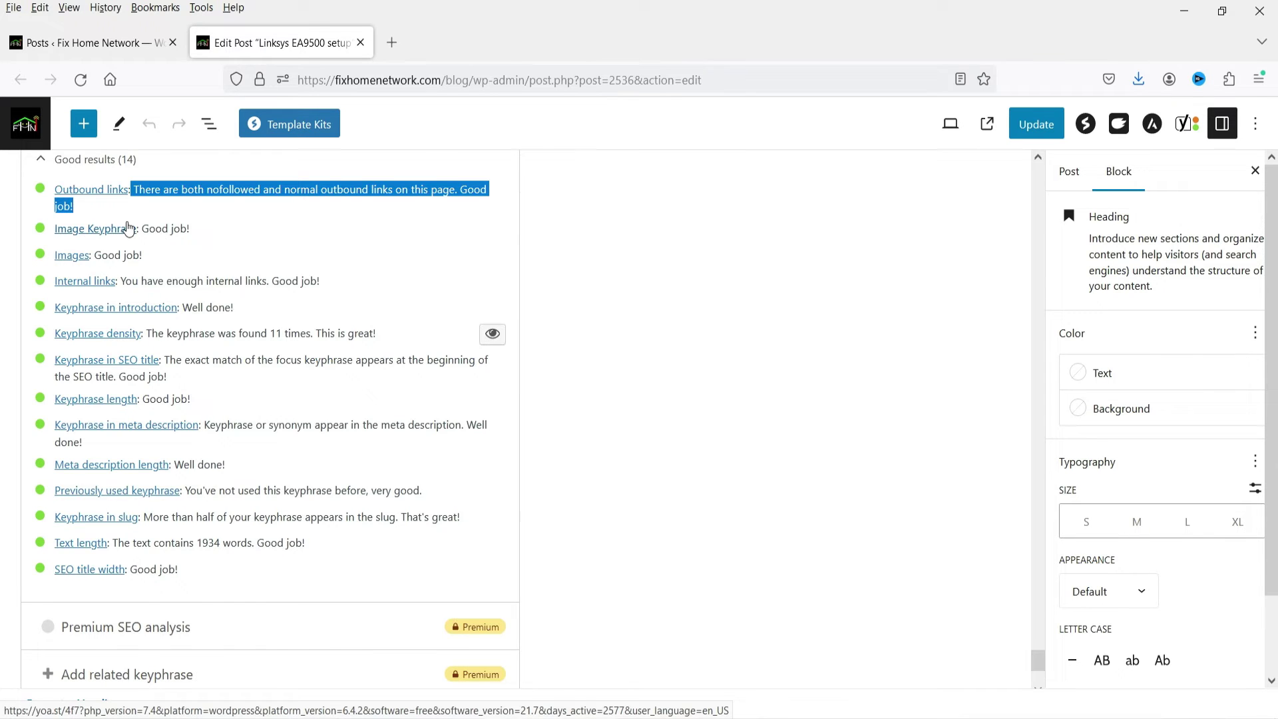
scroll(633, 326, up, 20)
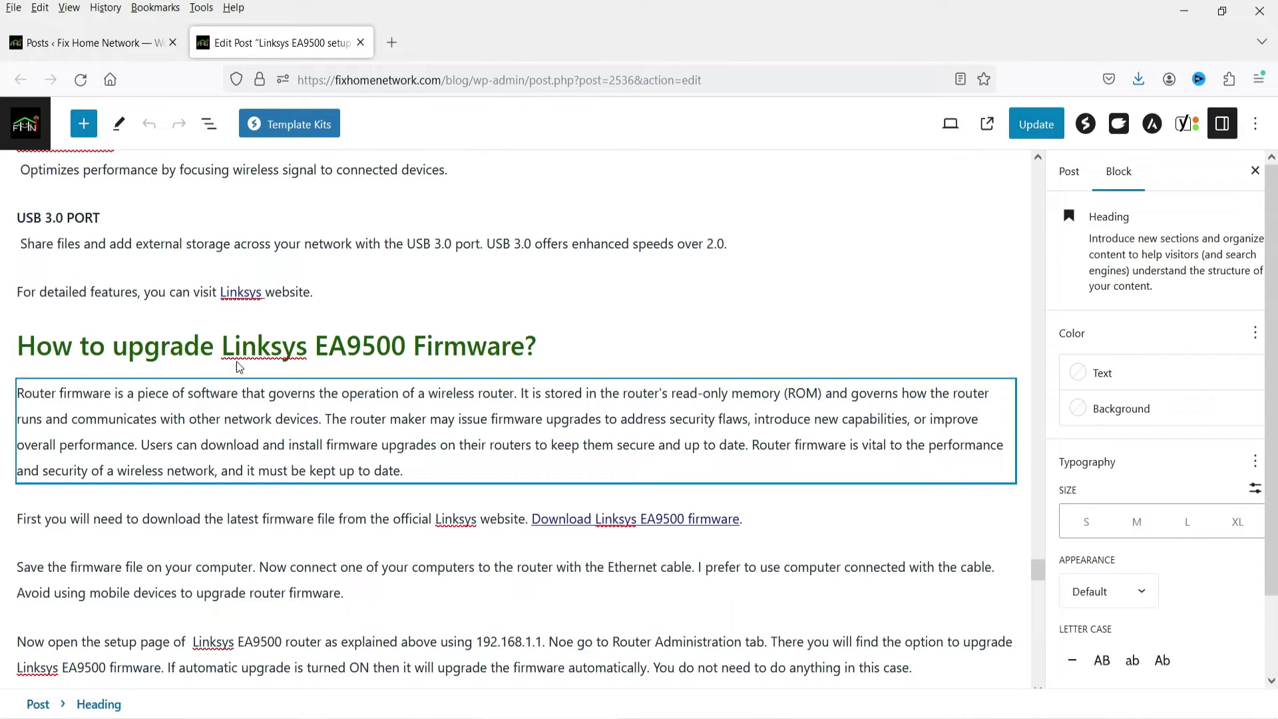
click(240, 290)
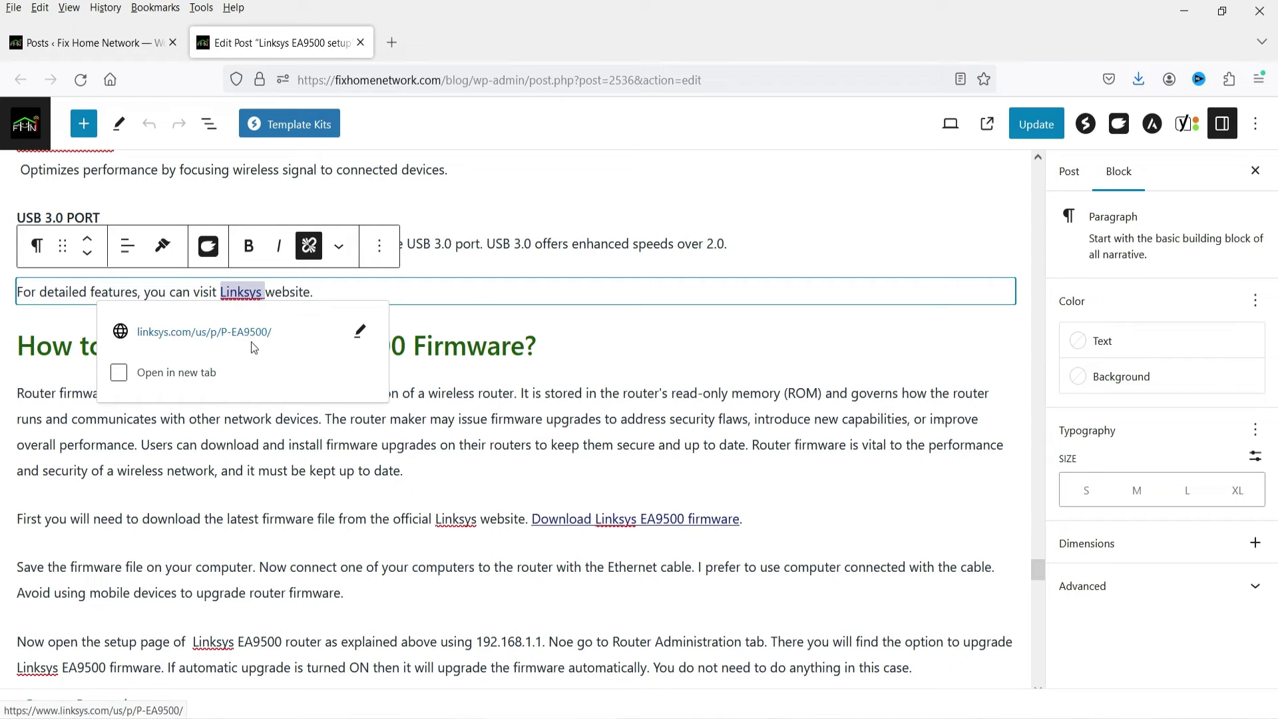
click(466, 465)
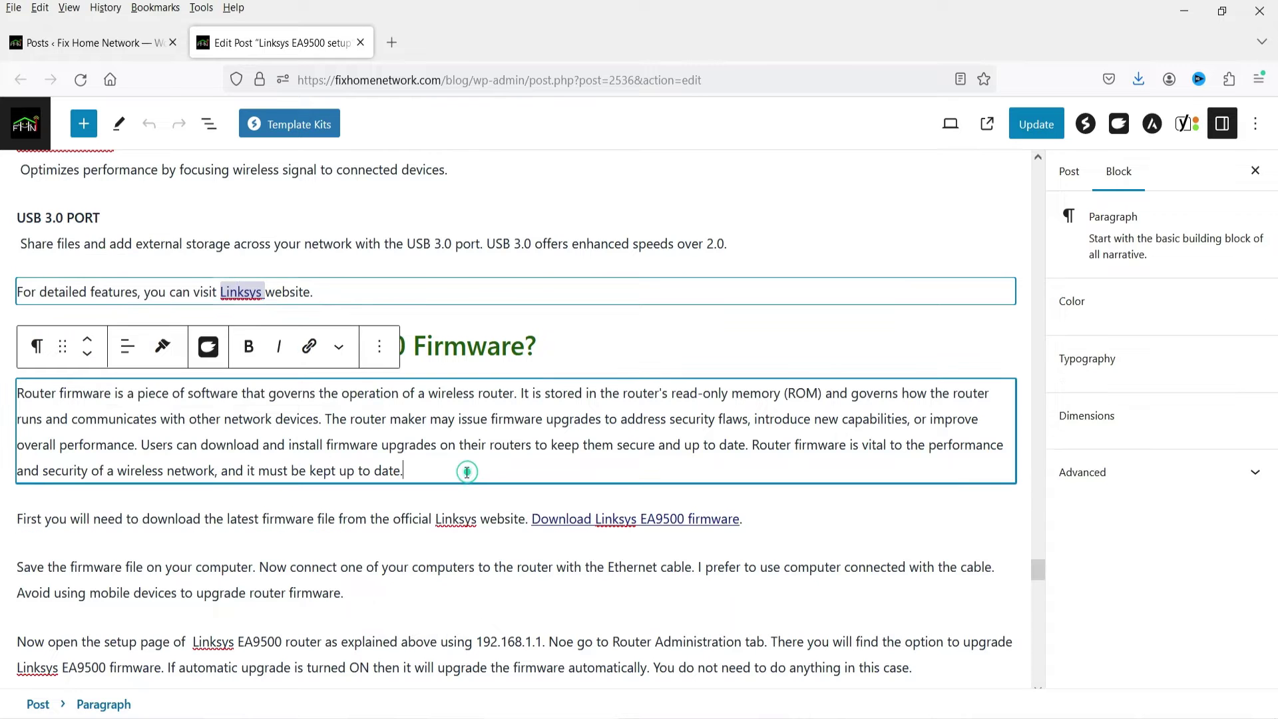
- Review the "Image Keyphrase" result, then select the router image at the post's end and highlight its alternative text
scroll(399, 459, down, 10)
scroll(368, 444, down, 15)
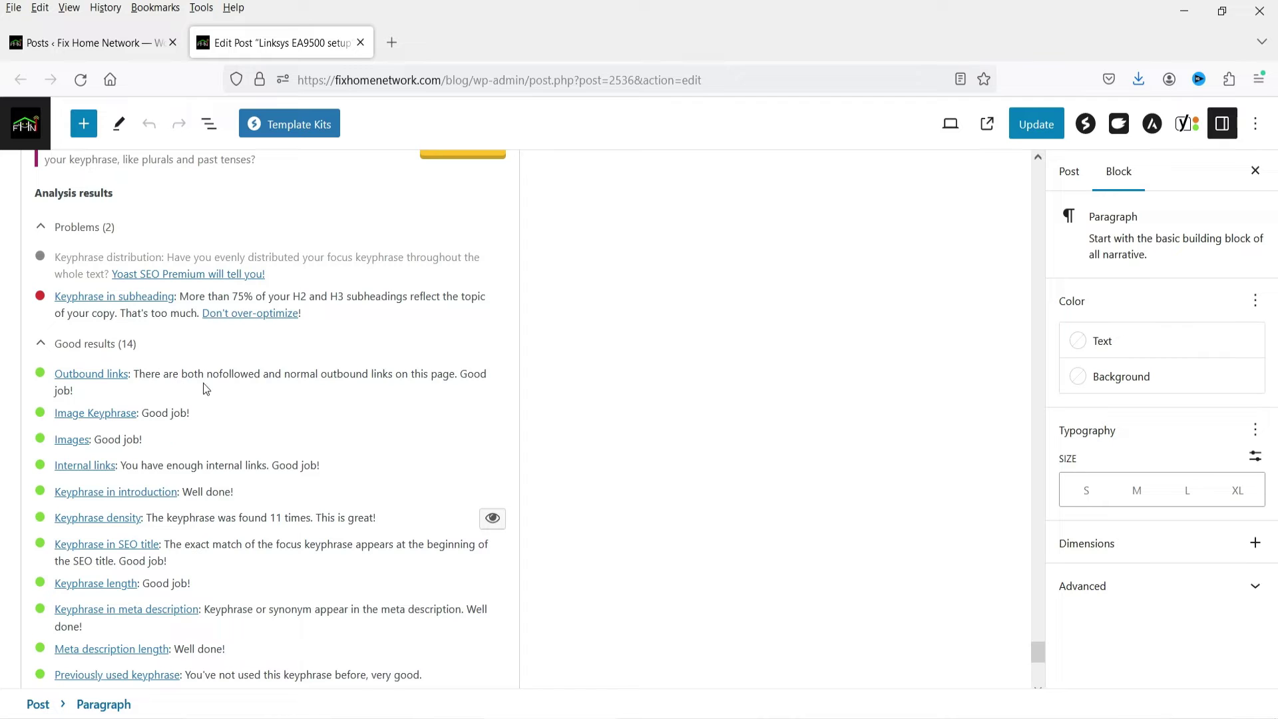
scroll(233, 376, down, 3)
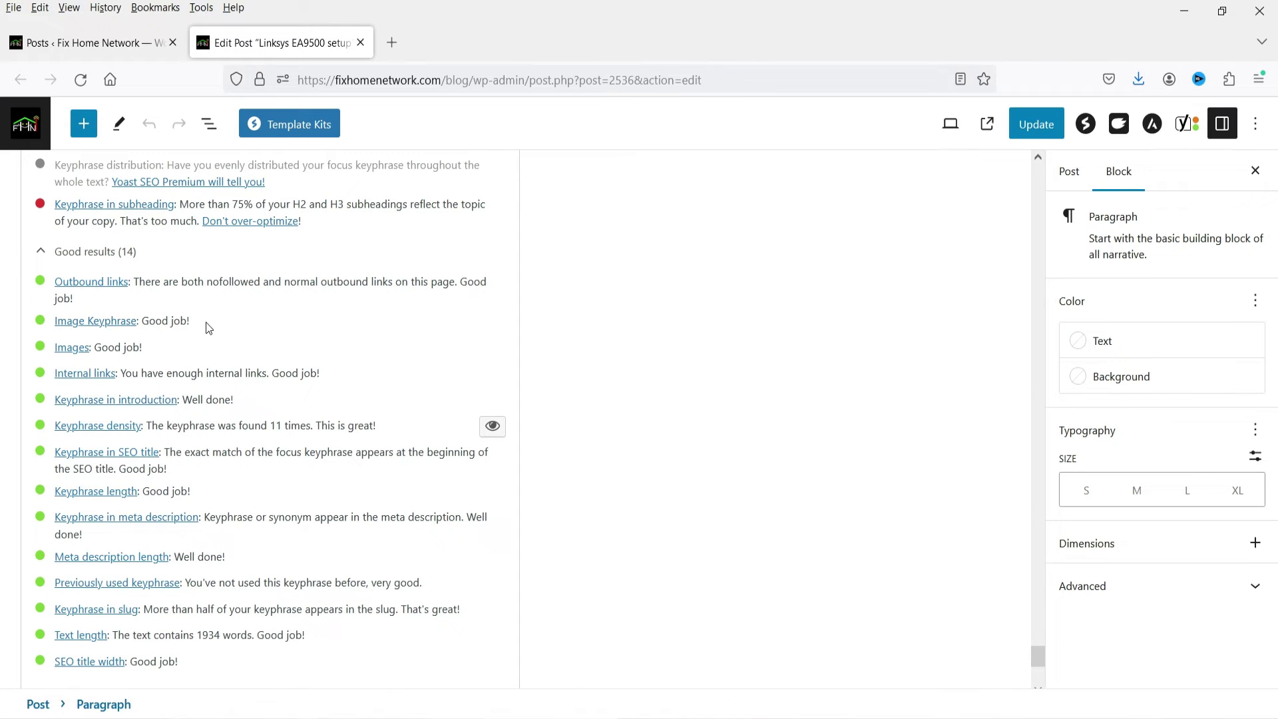
scroll(333, 350, up, 20)
scroll(320, 358, down, 5)
click(331, 366)
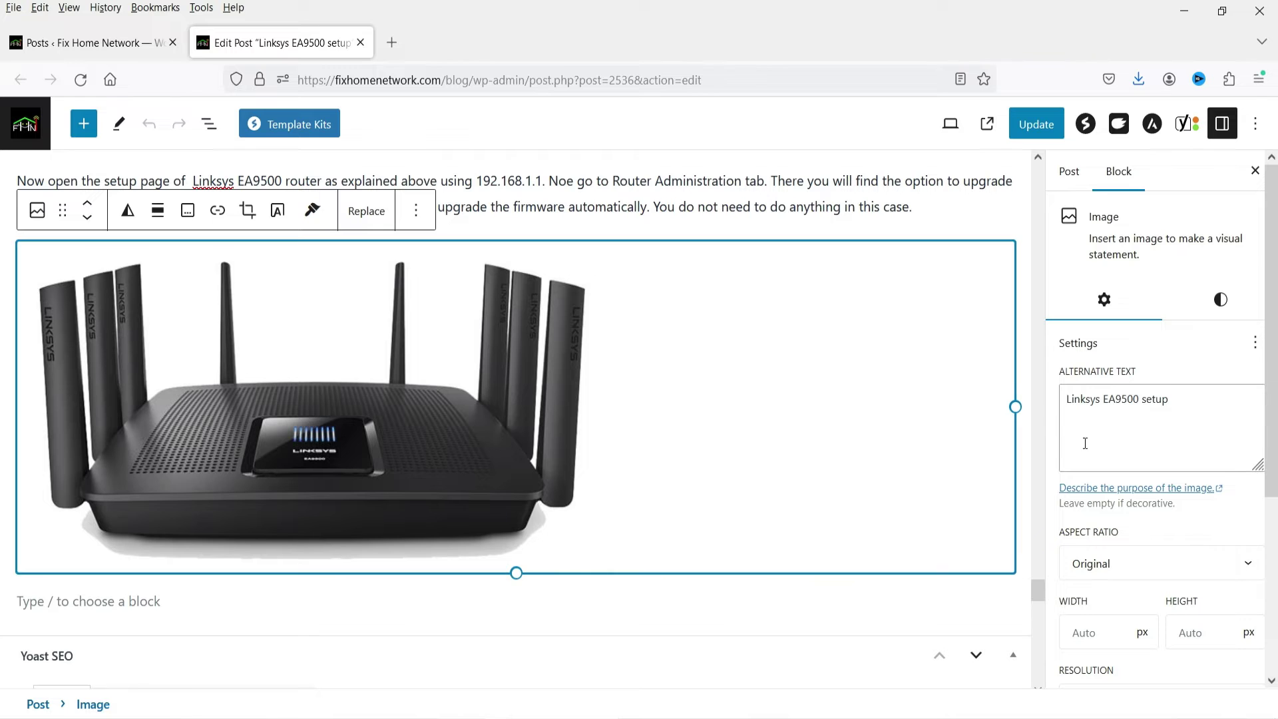
triple_click(1182, 418)
click(1181, 420)
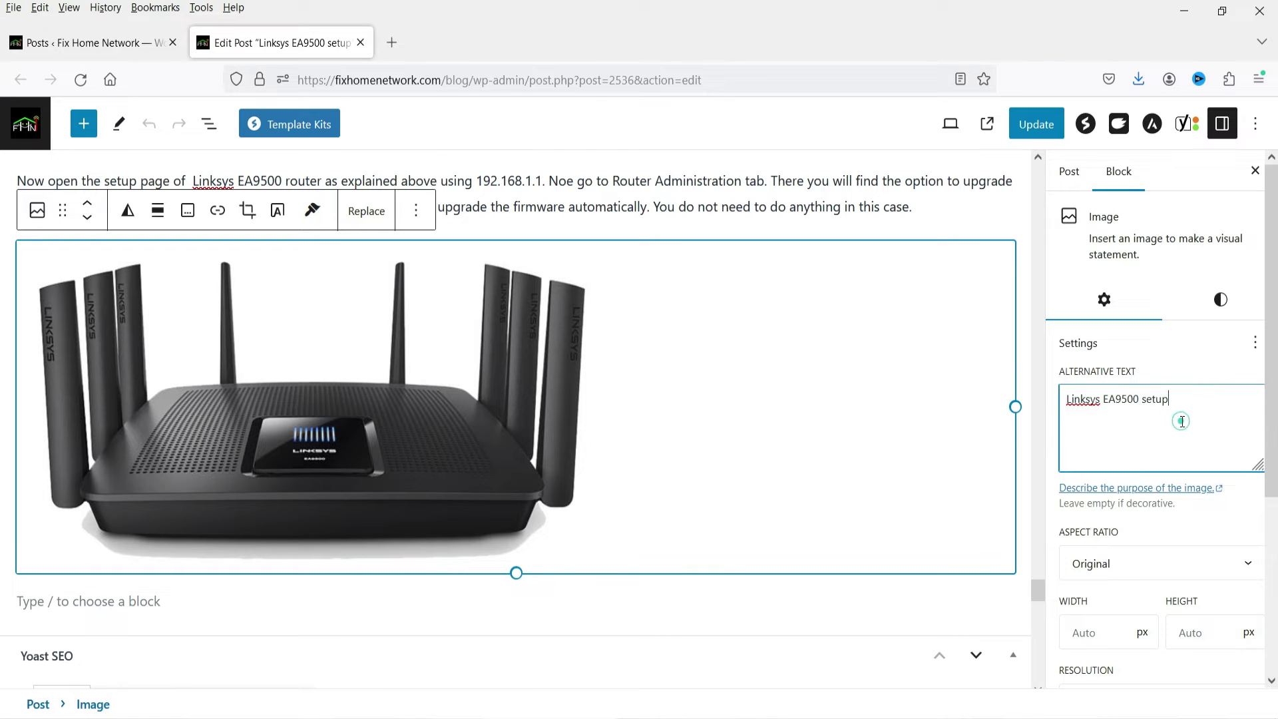
triple_click(1192, 394)
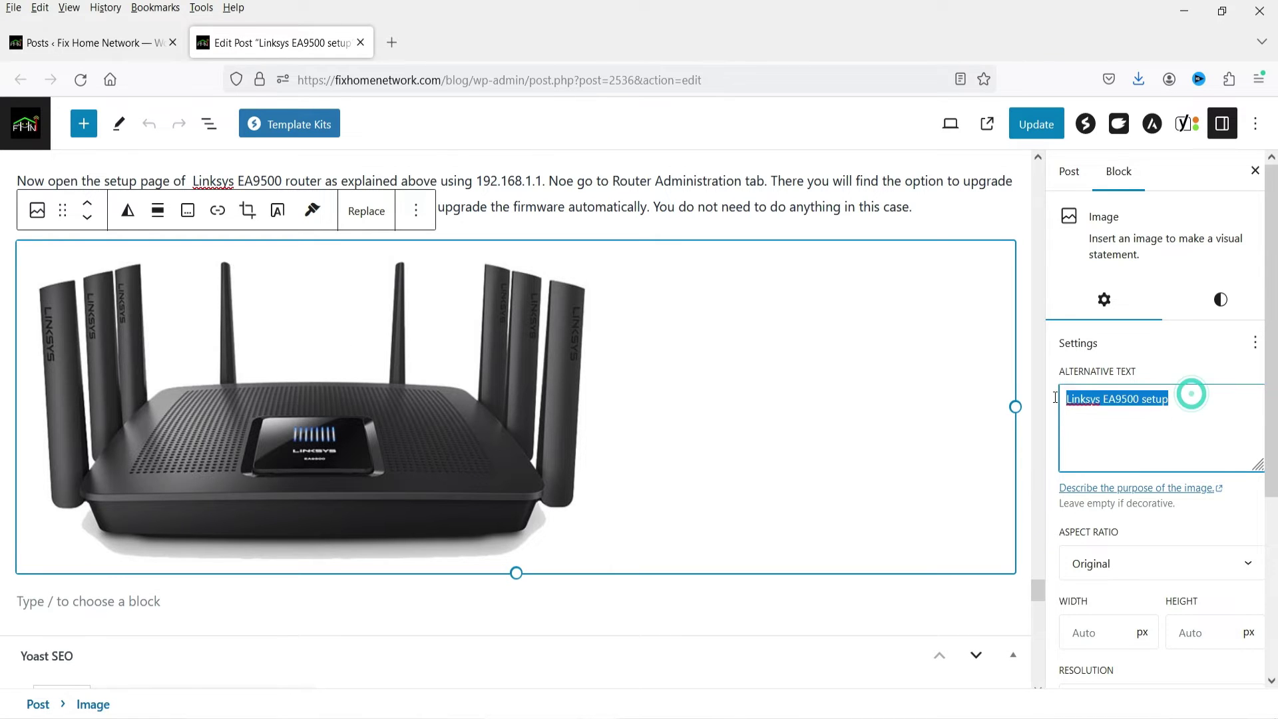
click(1177, 429)
- Go back to the good results in the SEO analysis and highlight the "Images" and "Internal links" descriptions
scroll(768, 330, up, 6)
scroll(768, 329, down, 12)
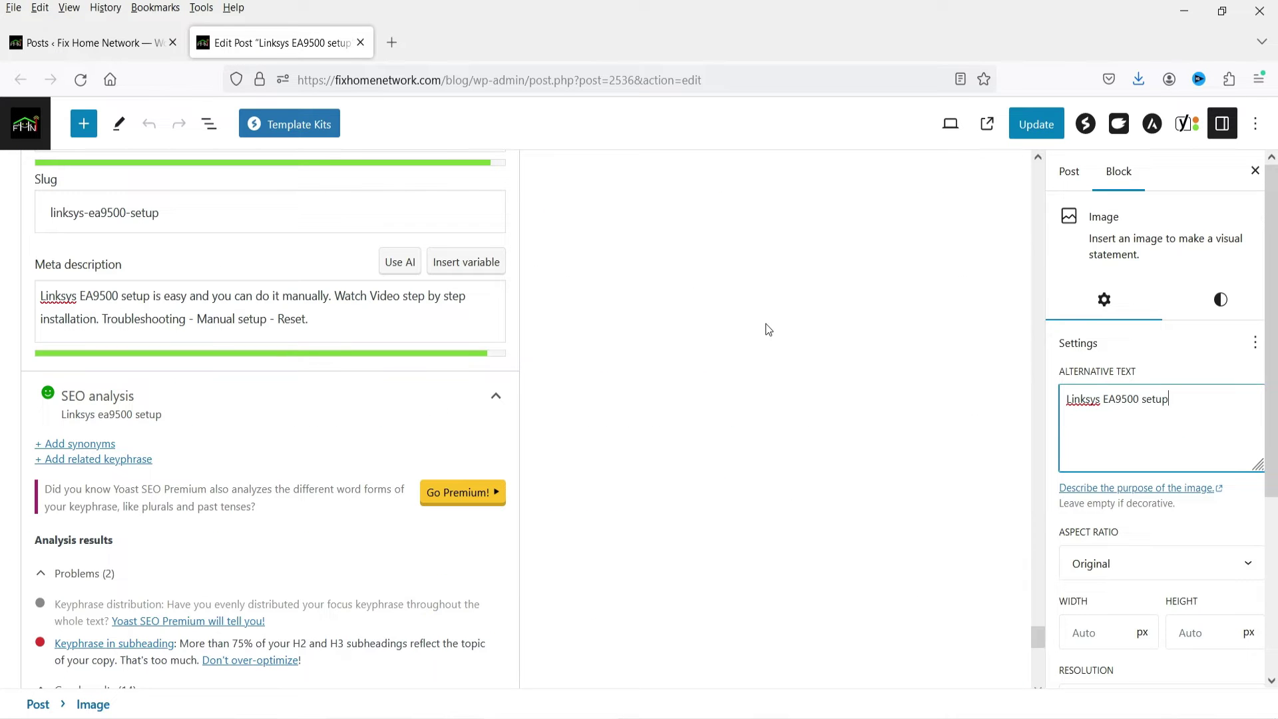
scroll(765, 324, down, 2)
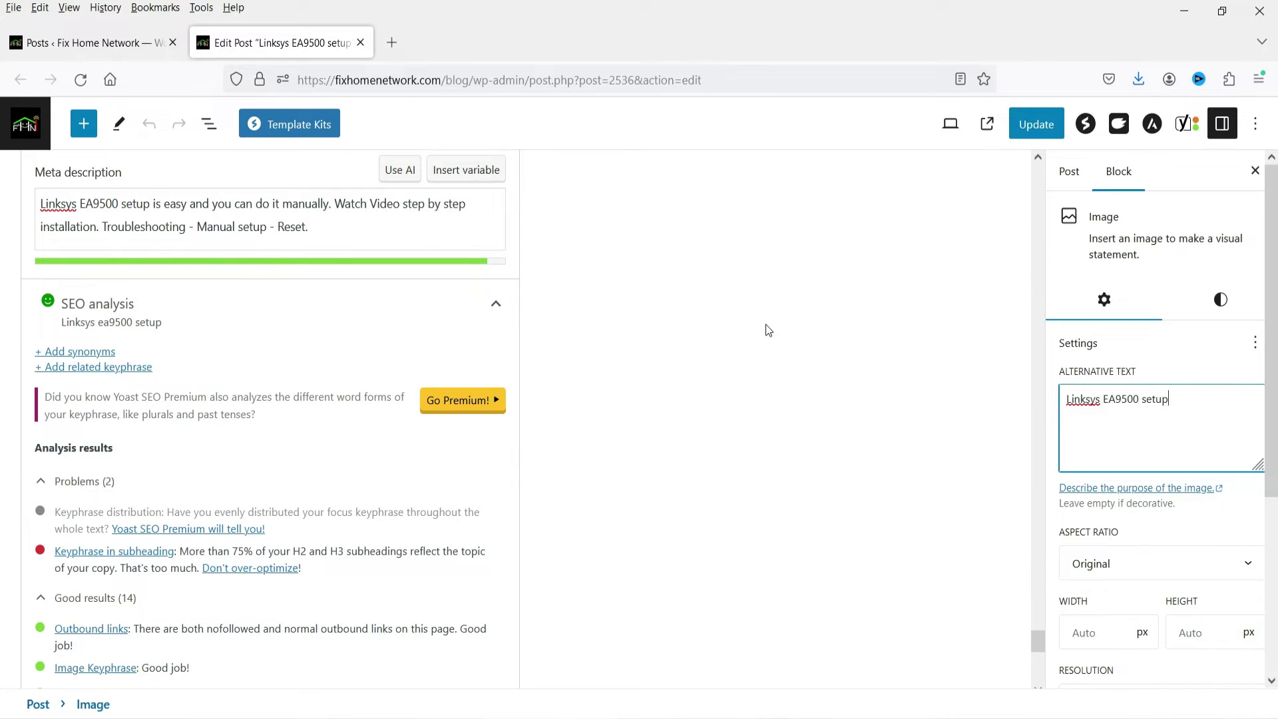
scroll(765, 331, down, 8)
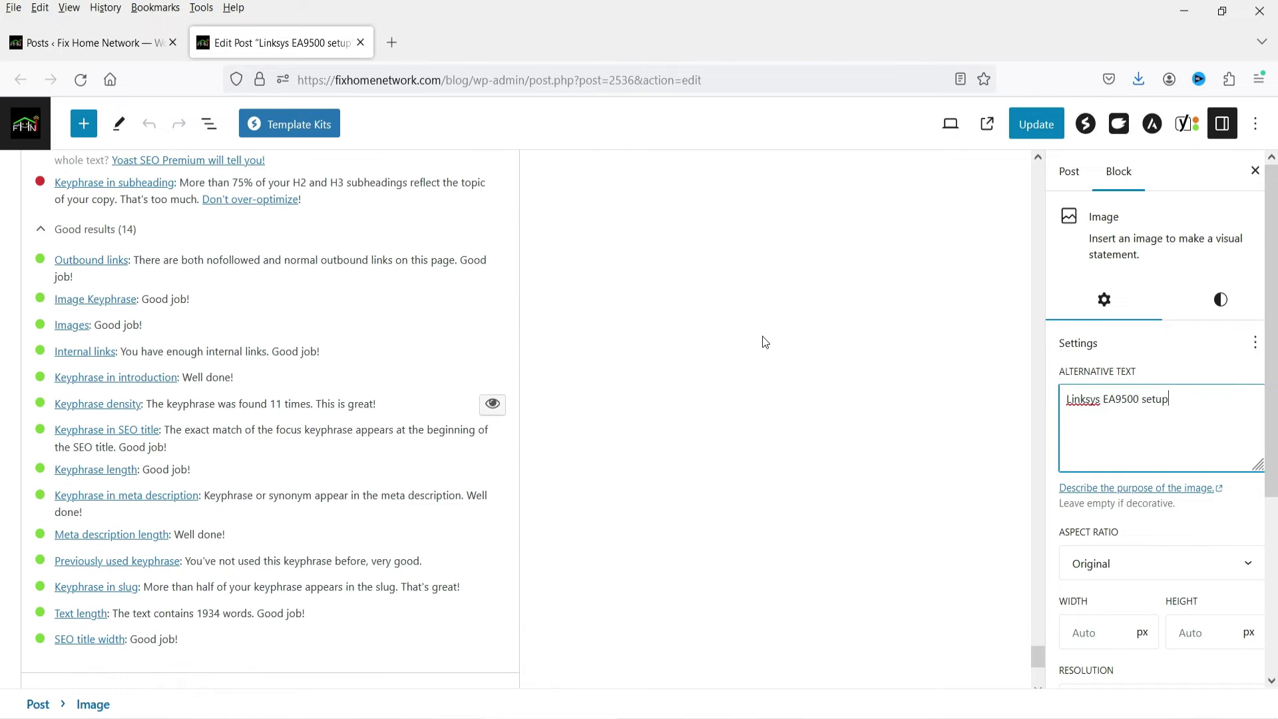
drag(158, 325, 95, 327)
click(201, 326)
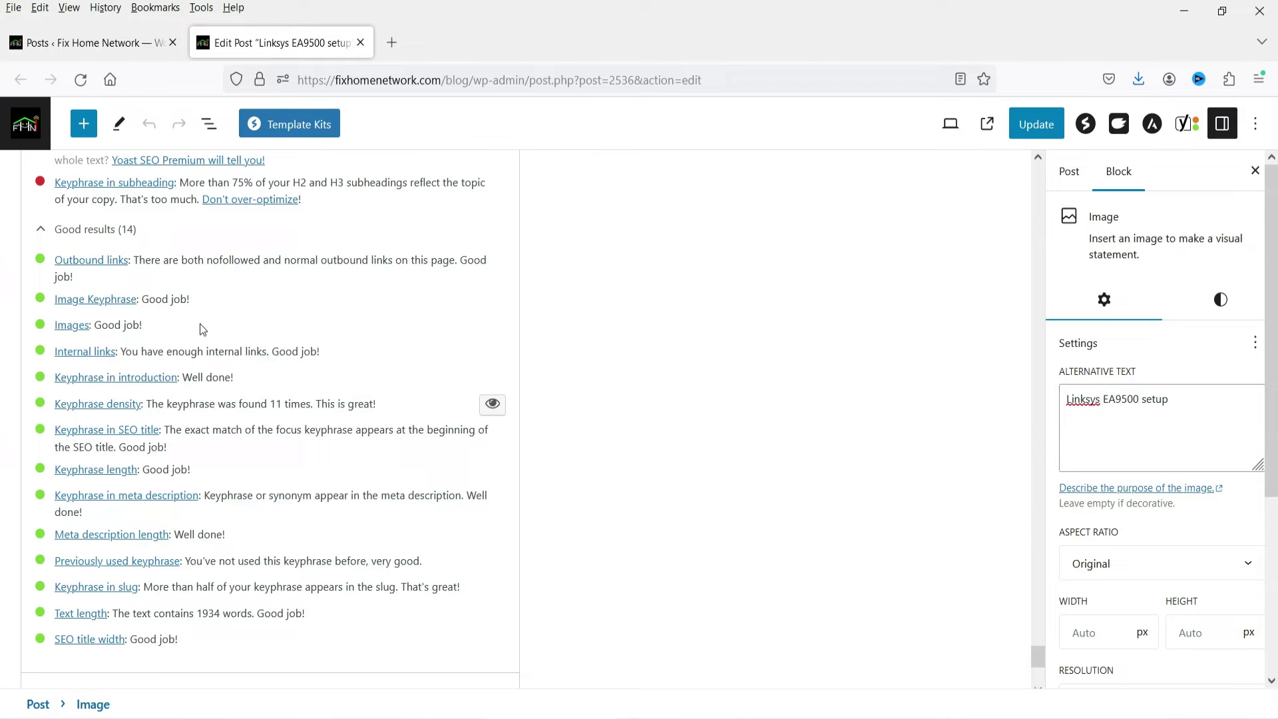
drag(127, 351, 121, 352)
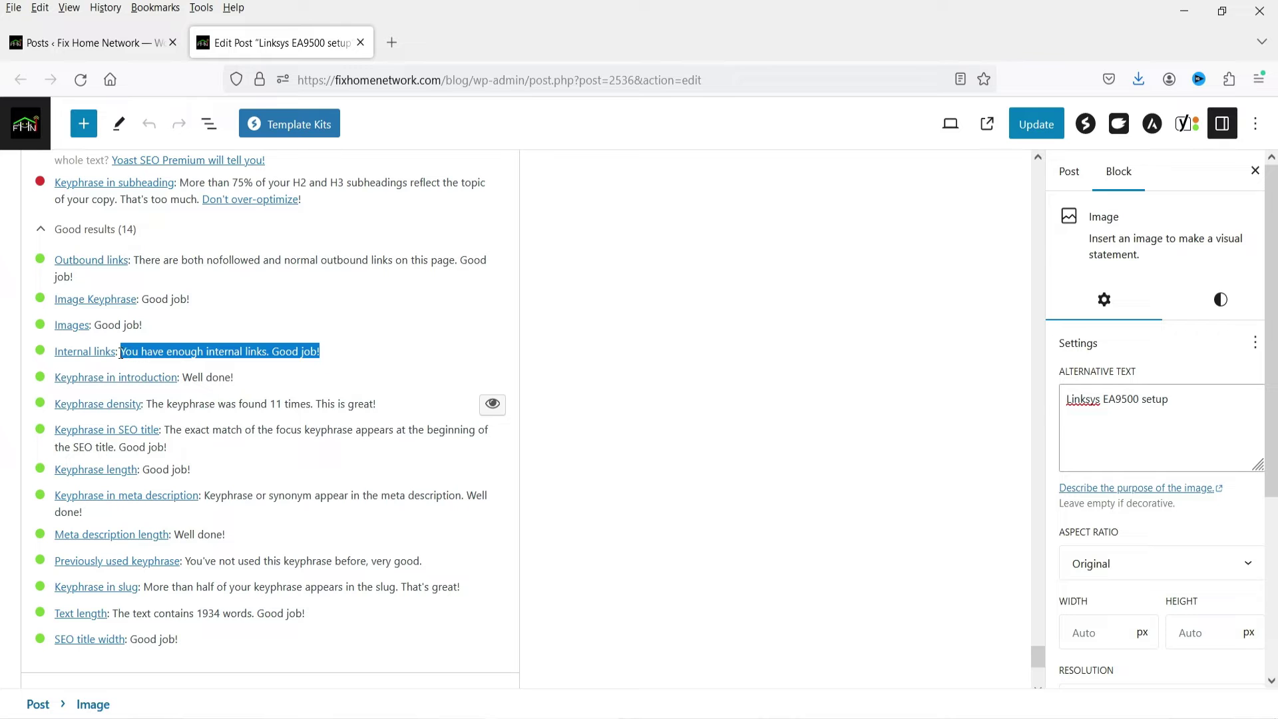
- Inspect the targets of the "Linksys EA9500 router setup" video link and the "192.168.1.1" link in the post
drag(1042, 659, 977, 239)
scroll(399, 259, up, 2)
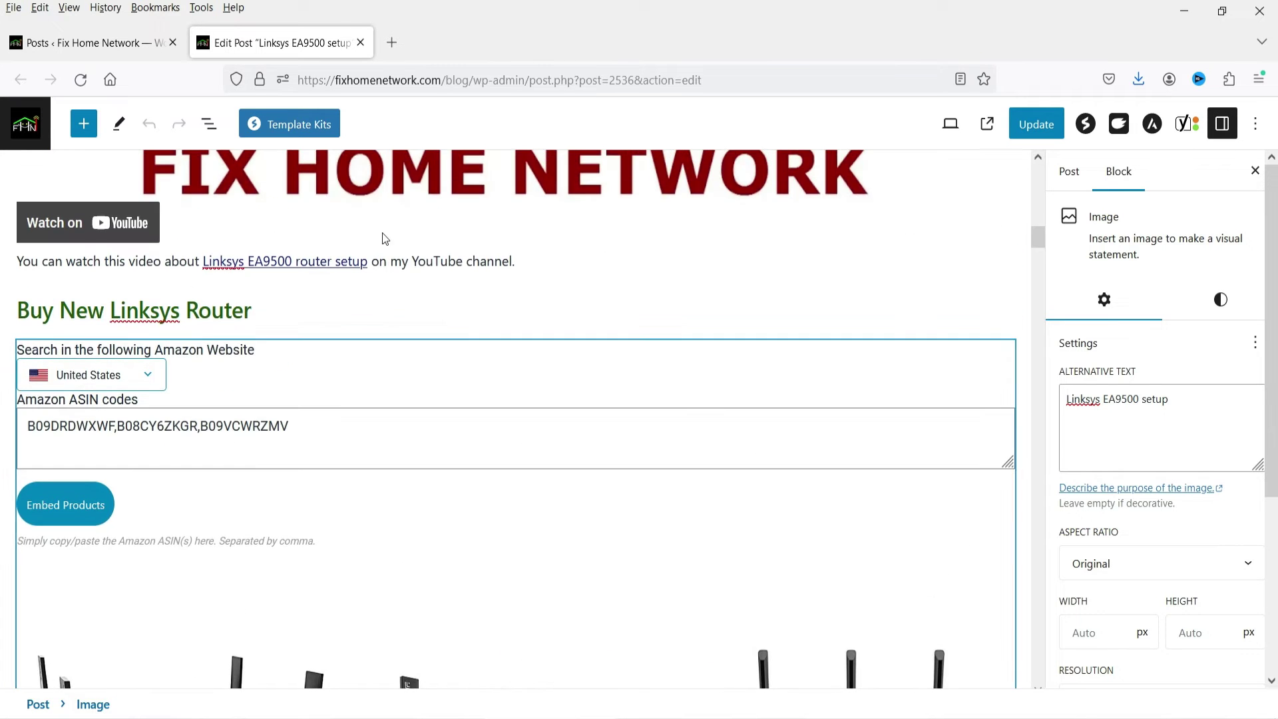
click(299, 261)
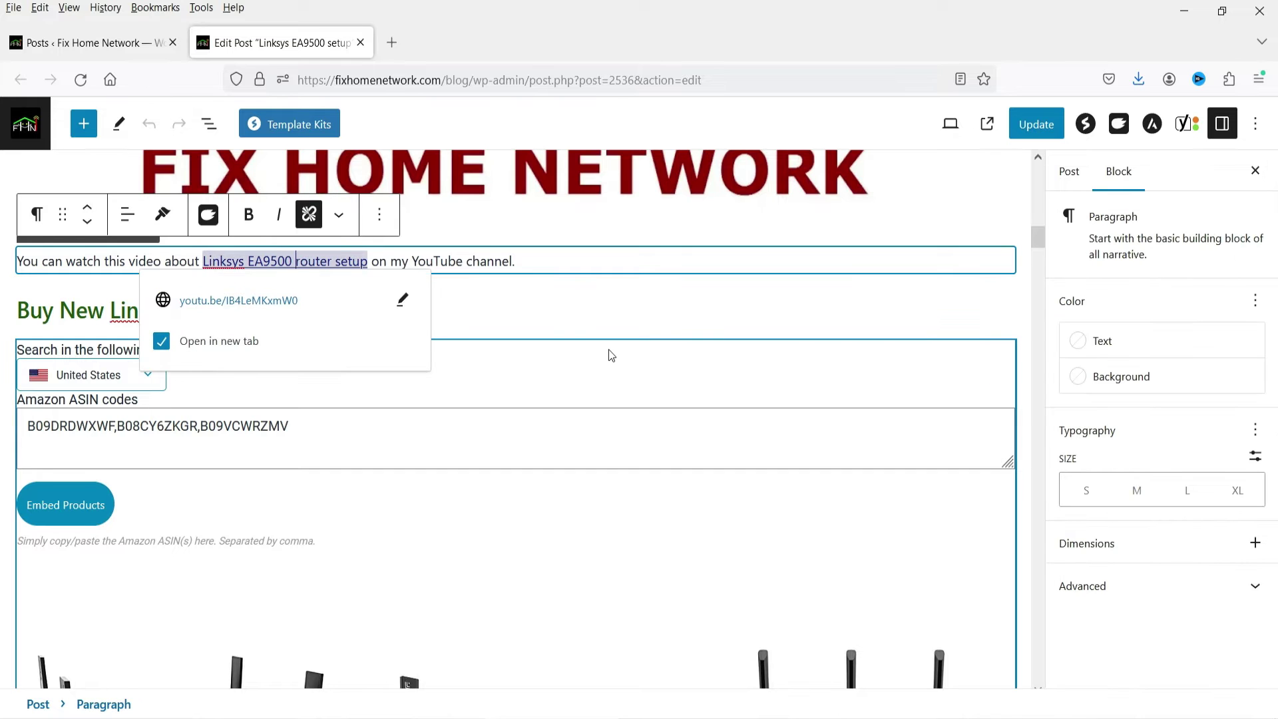
click(569, 262)
scroll(450, 372, down, 15)
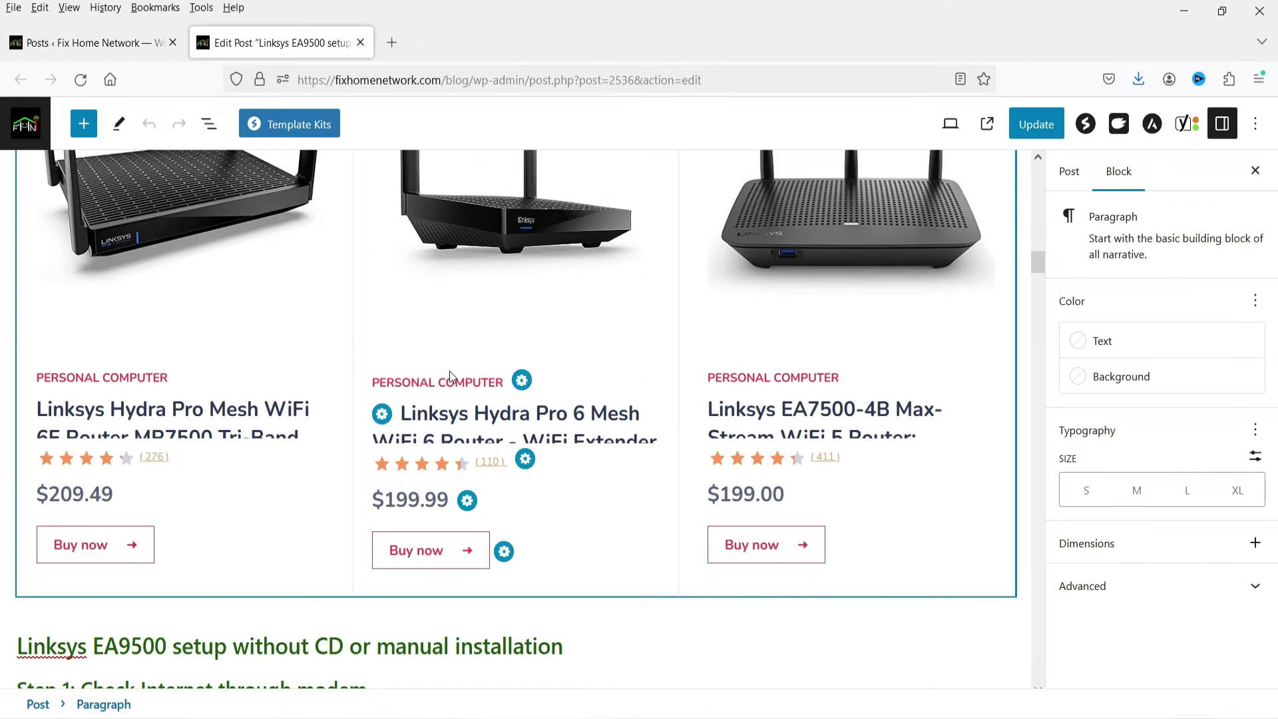
scroll(451, 377, up, 4)
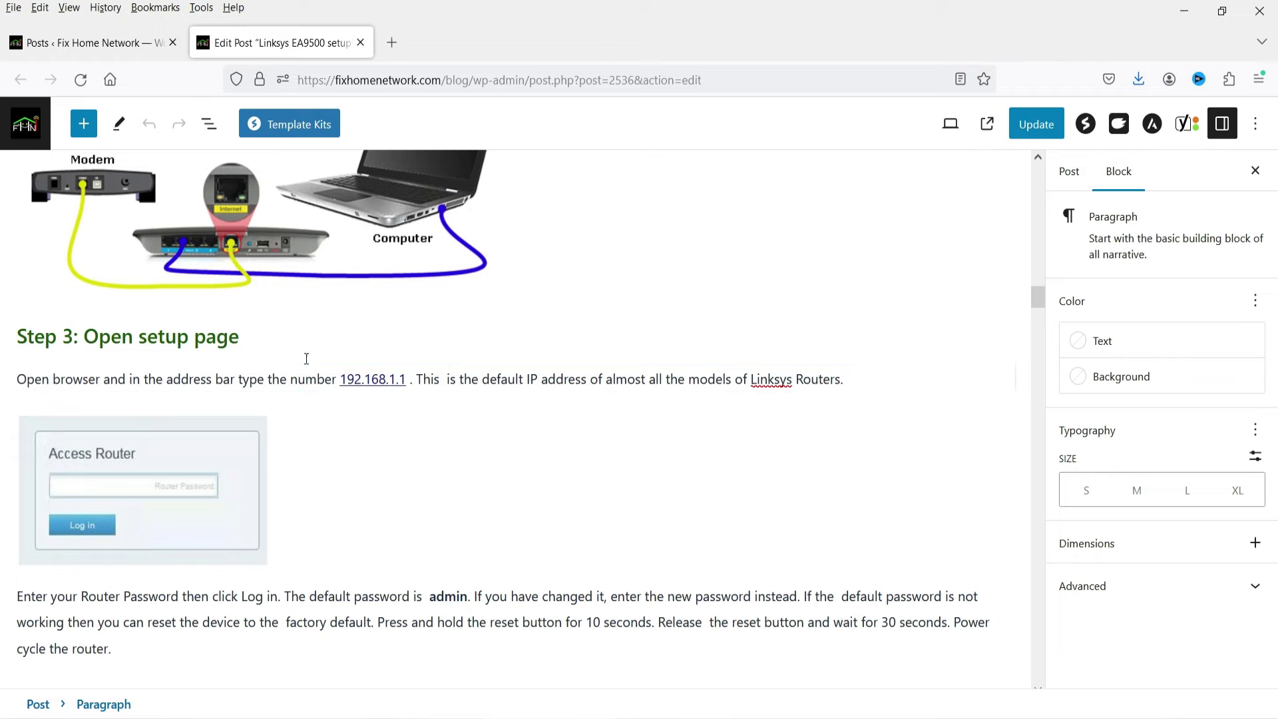
click(365, 380)
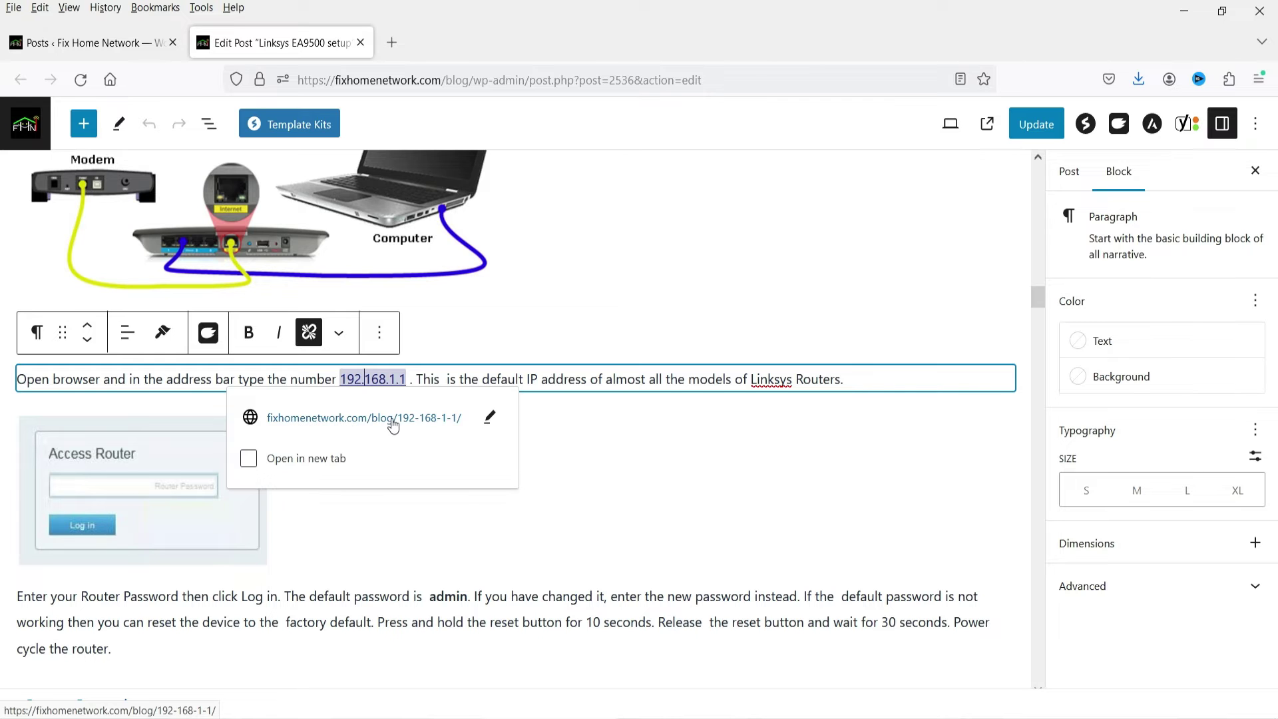
click(647, 381)
- Return to the SEO analysis results and highlight the "Keyphrase in introduction" description
scroll(598, 440, down, 15)
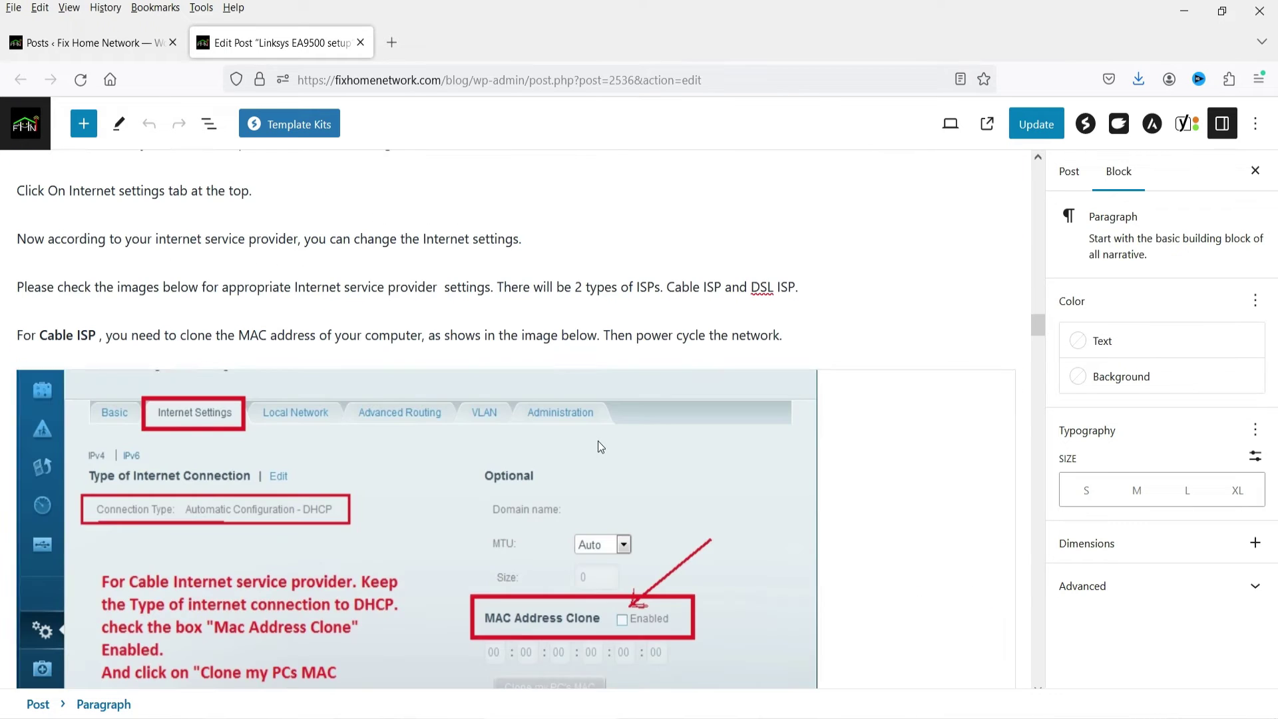
scroll(593, 442, down, 20)
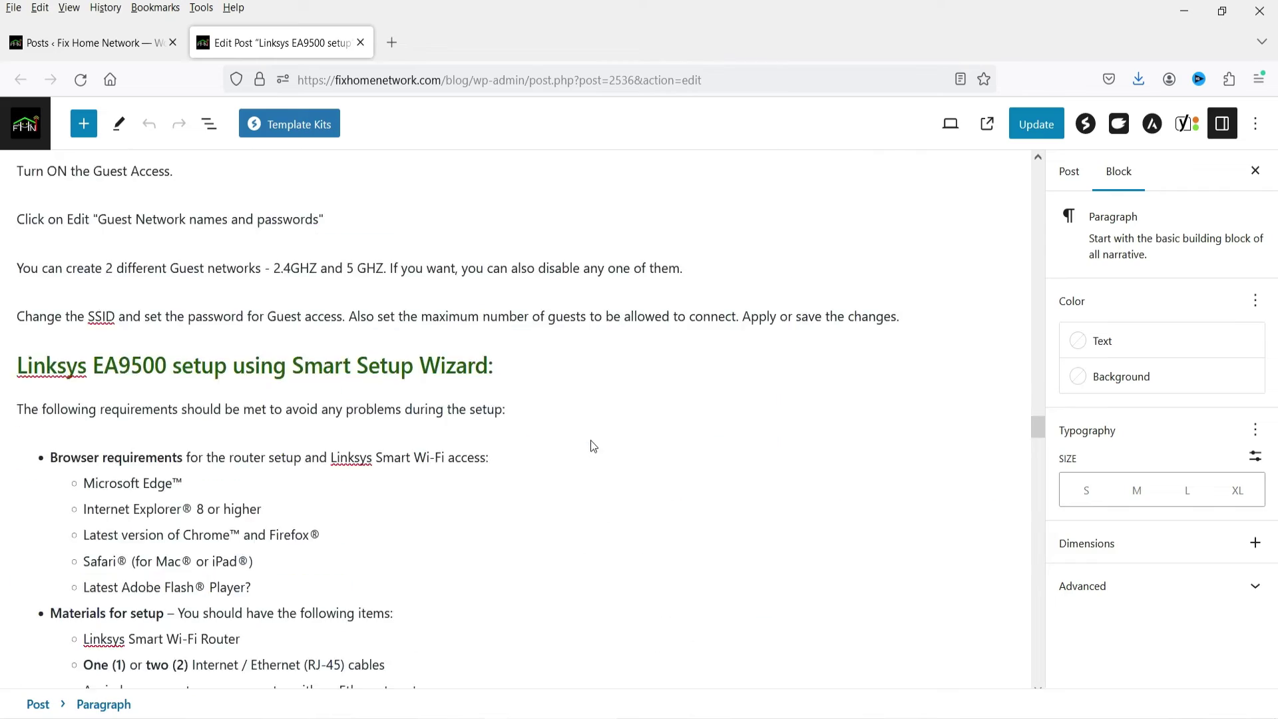
scroll(592, 445, down, 20)
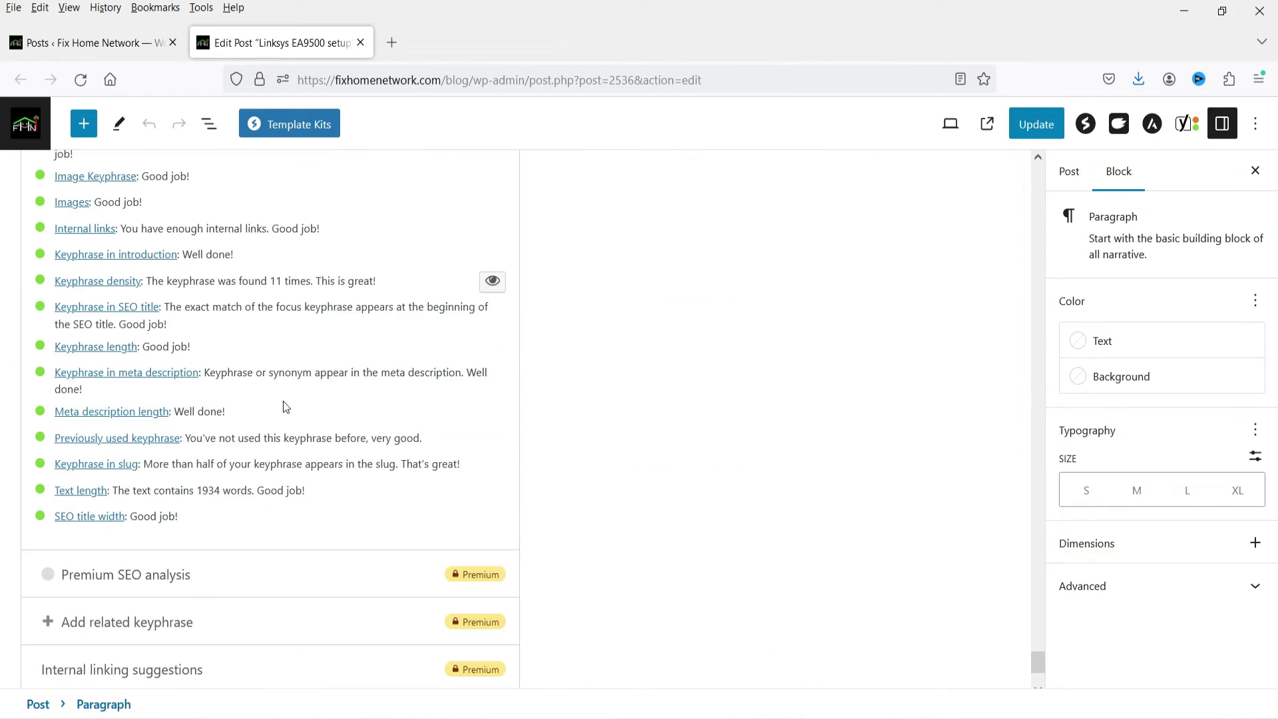
scroll(282, 401, up, 4)
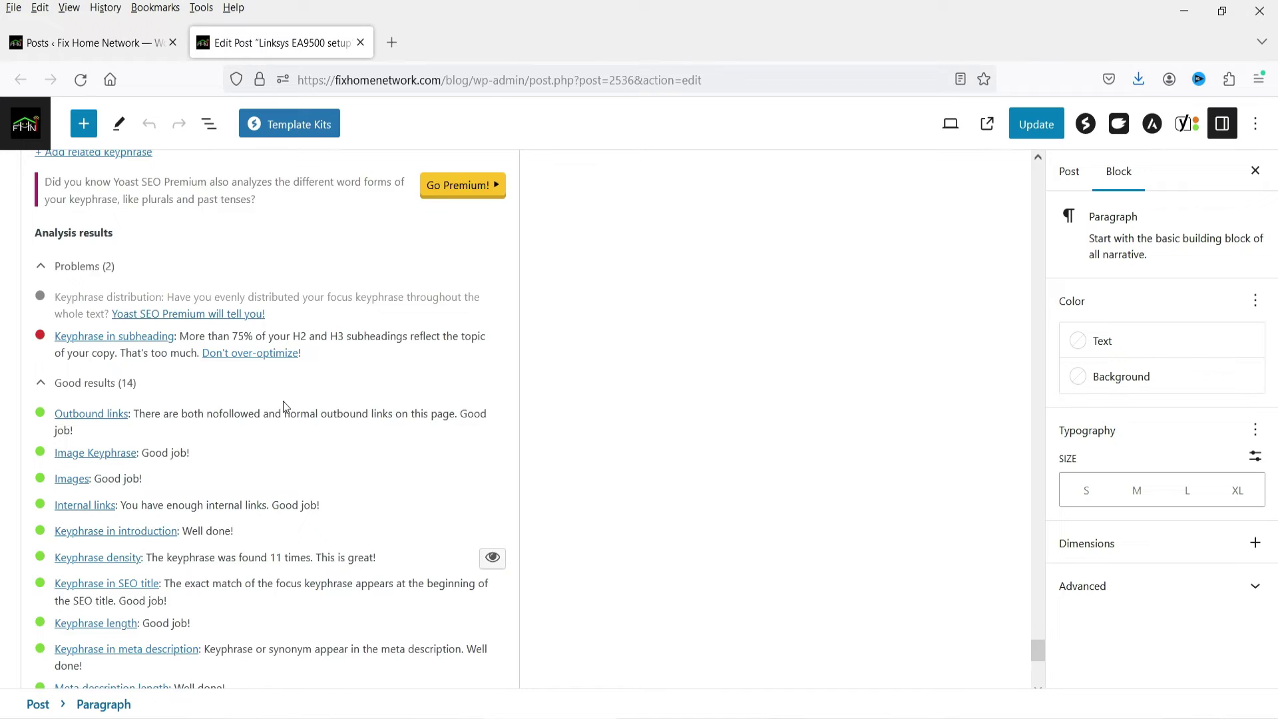
drag(234, 255, 182, 254)
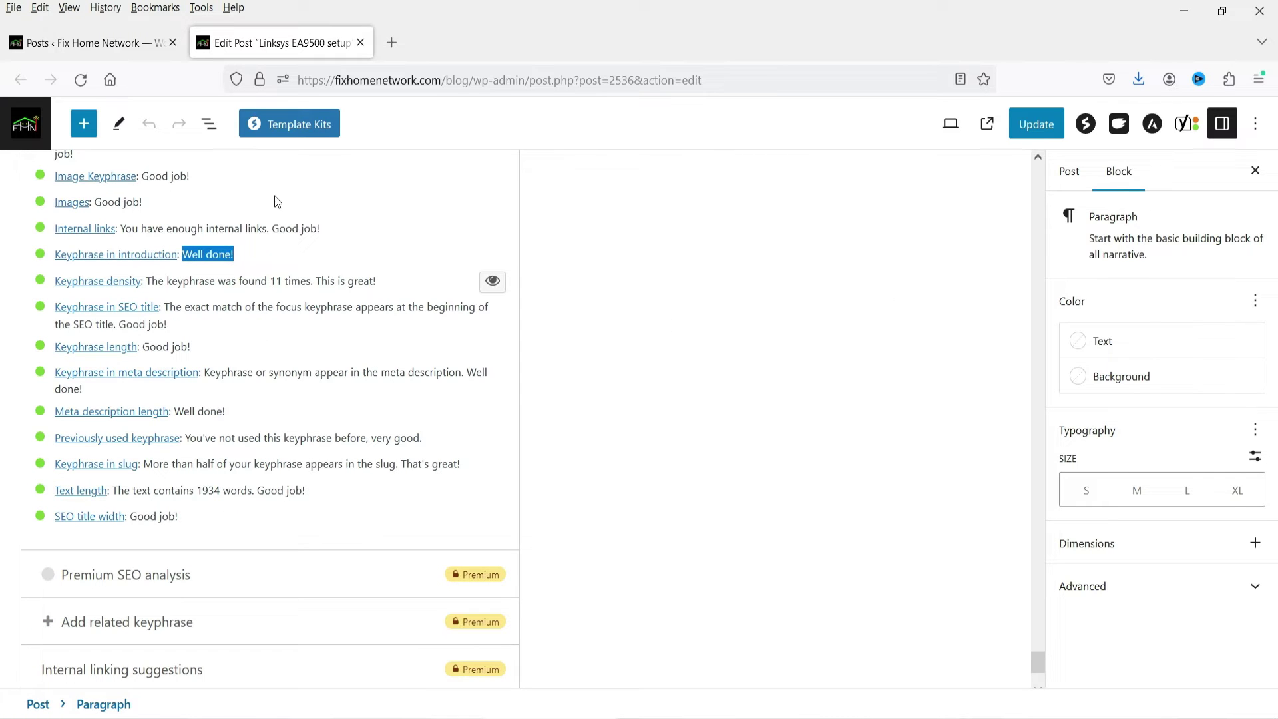
- Highlight the keyphrase count in the "Keyphrase density" result and the description of the "Keyphrase length" result
drag(149, 281, 333, 293)
click(370, 280)
double_click(281, 283)
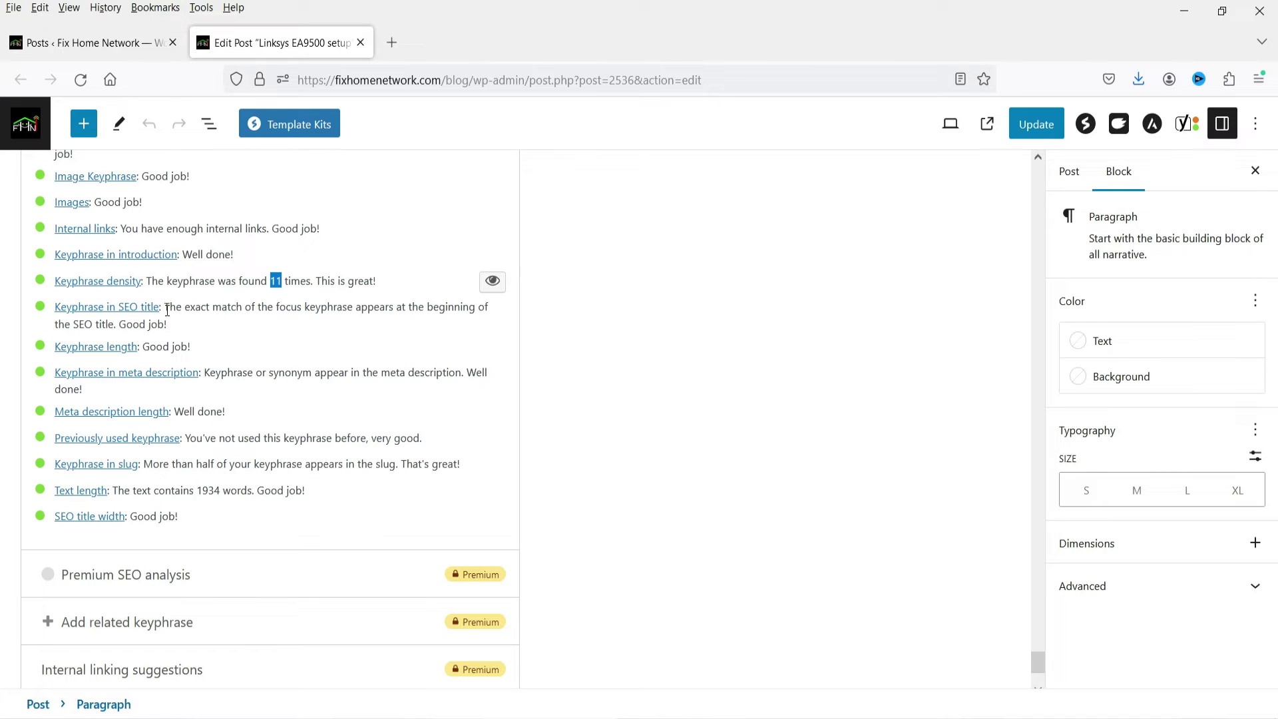
drag(213, 346, 142, 347)
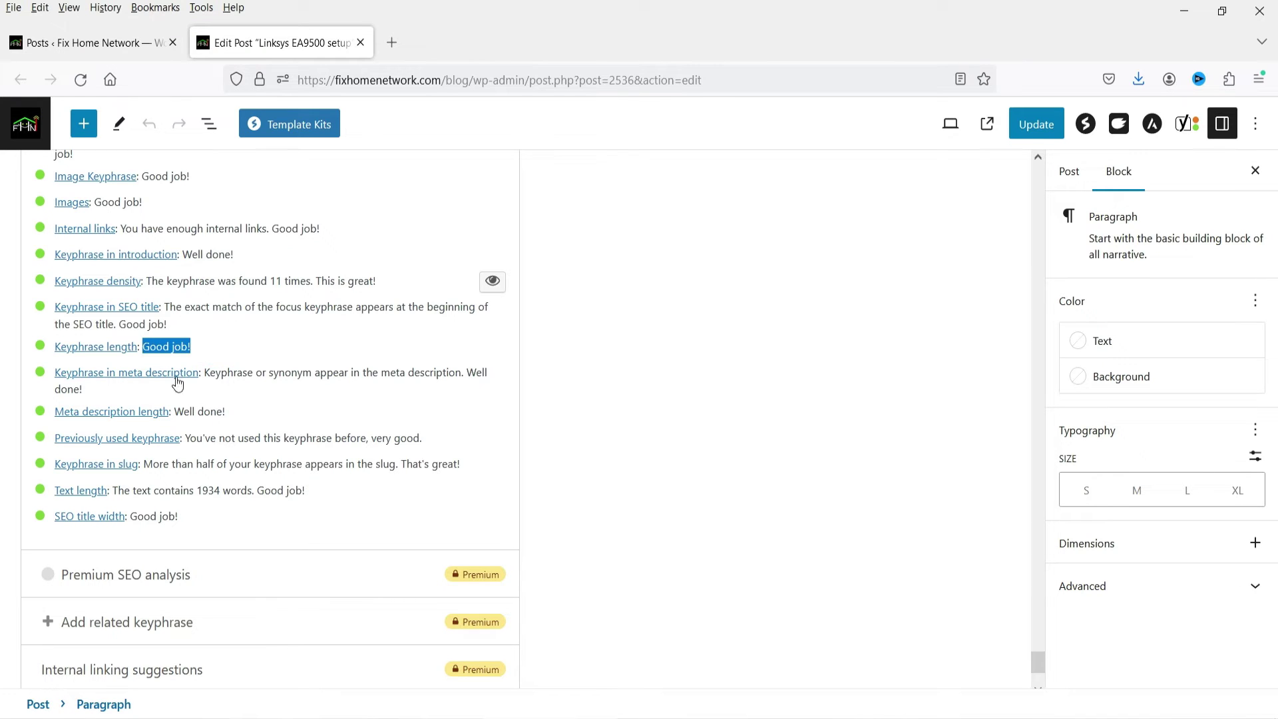
- Highlight the "Keyphrase in meta description" result, compare it with the meta description, and highlight the "Meta description length" description
click(274, 373)
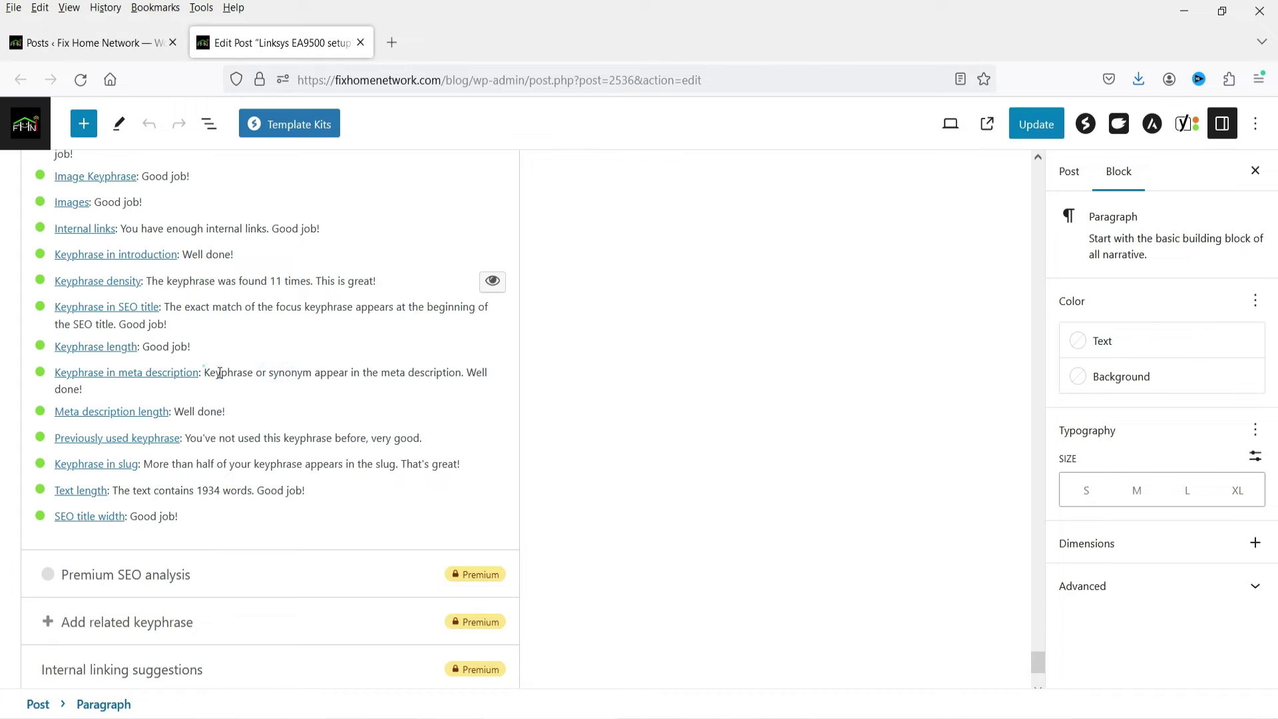
drag(205, 372, 263, 394)
scroll(270, 399, up, 10)
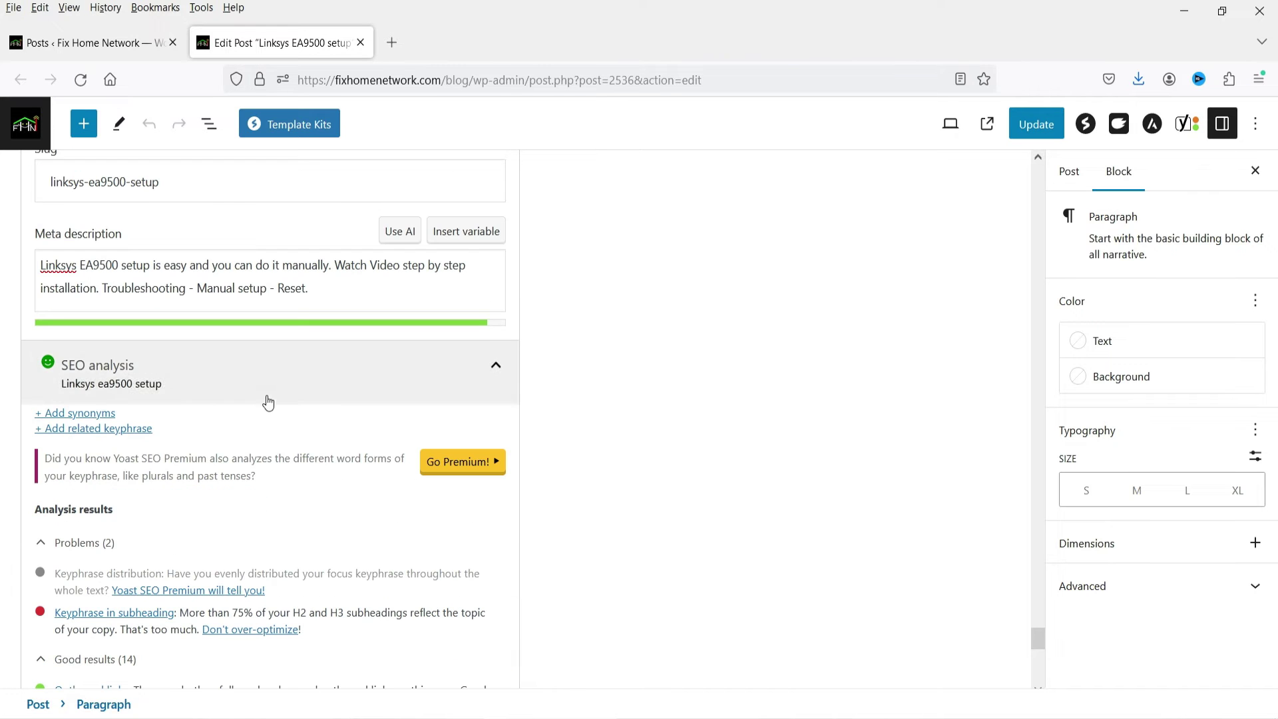
scroll(260, 399, down, 11)
drag(243, 321, 174, 320)
- Try appending "this is one" to the meta description, check its length indicator and analysis result, and remove the added text
scroll(259, 319, up, 10)
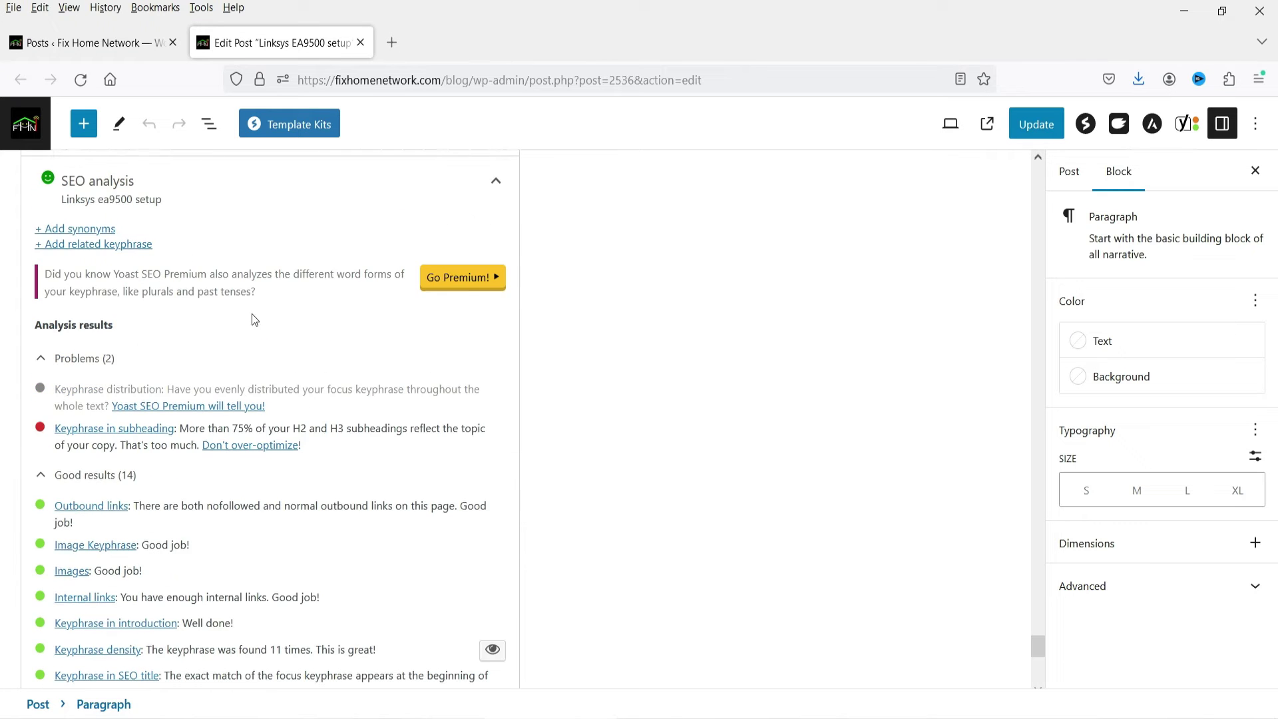
click(351, 386)
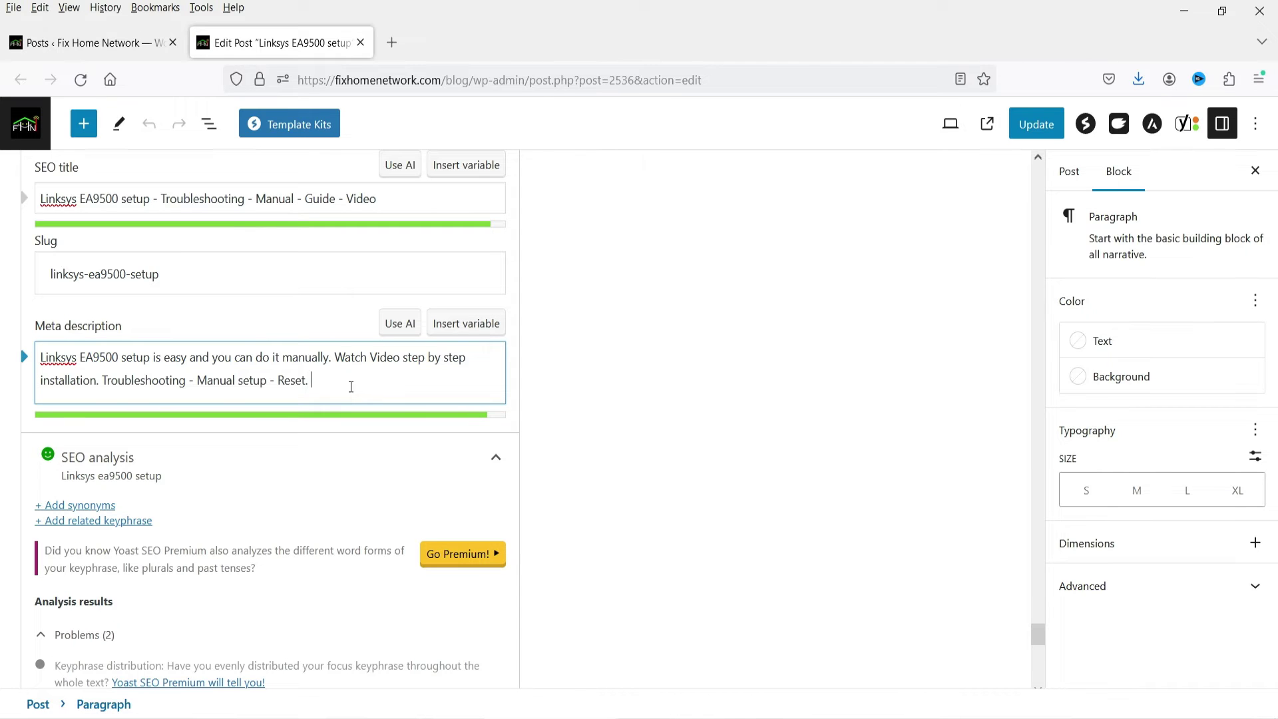
text(this is o)
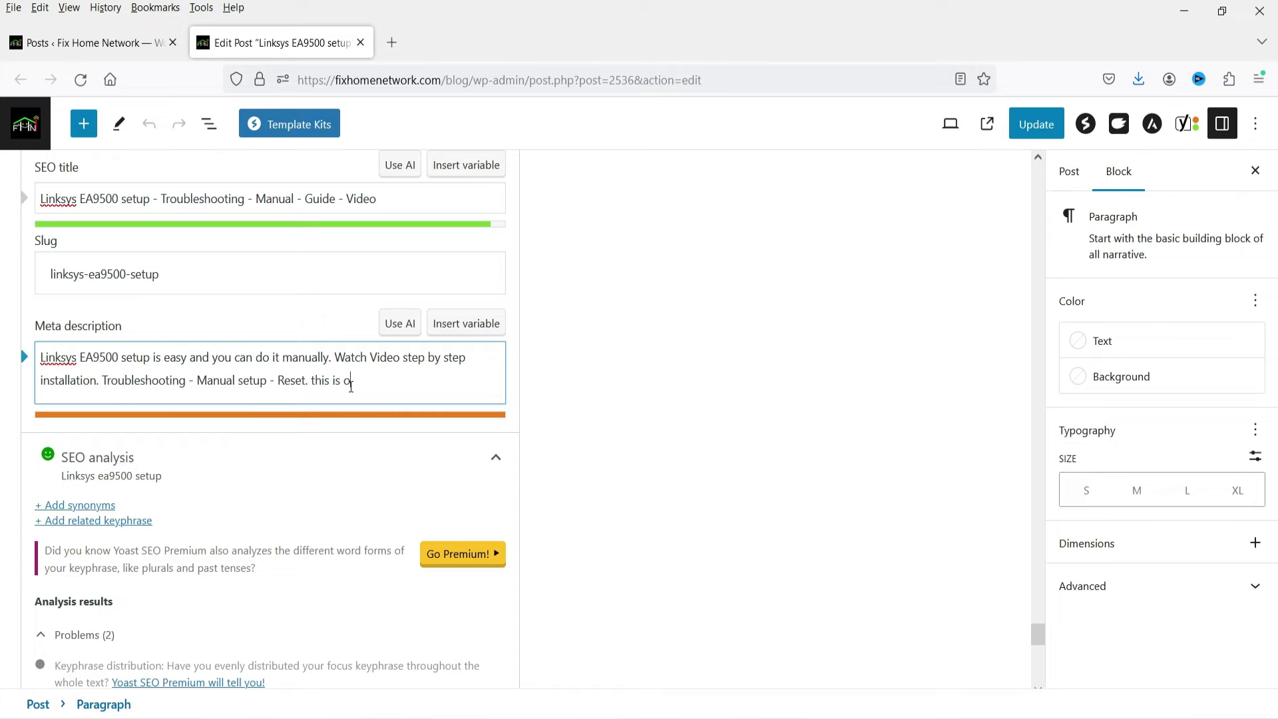
text(ne)
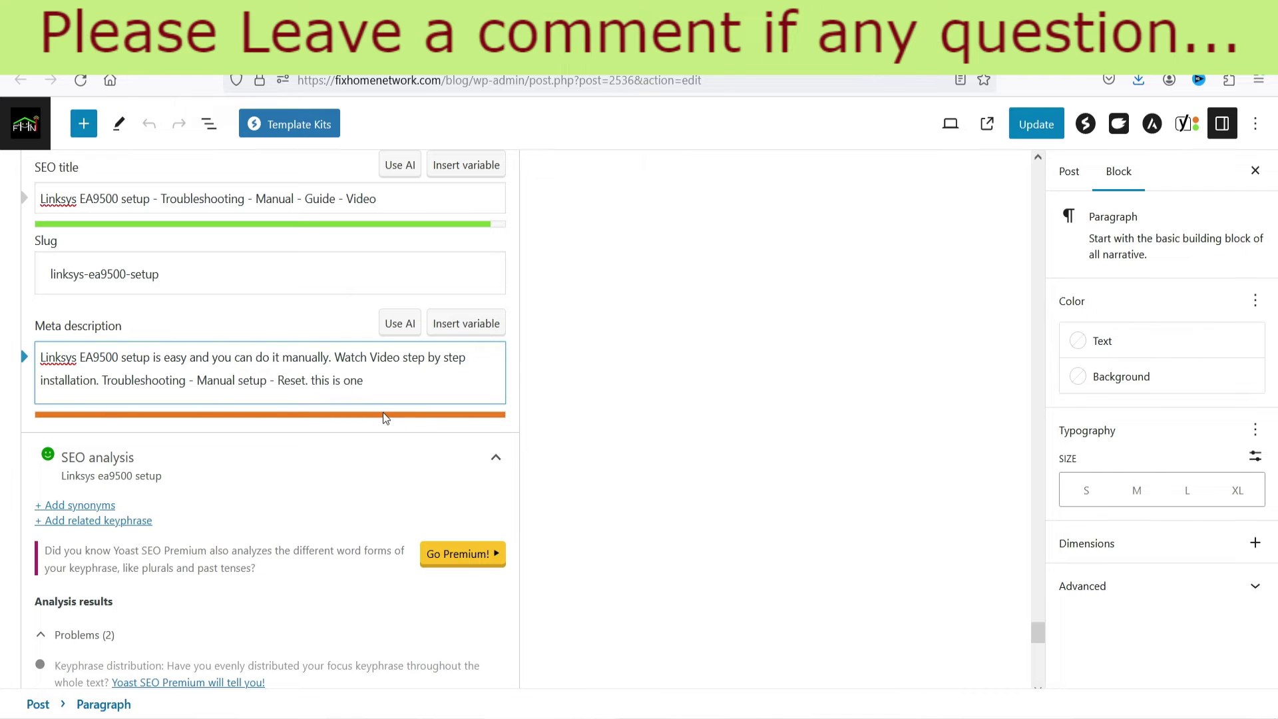
scroll(386, 414, down, 12)
scroll(342, 440, up, 12)
drag(314, 381, 388, 374)
- Highlight the "Text length" and "SEO title width" descriptions in the SEO analysis results
scroll(150, 281, down, 10)
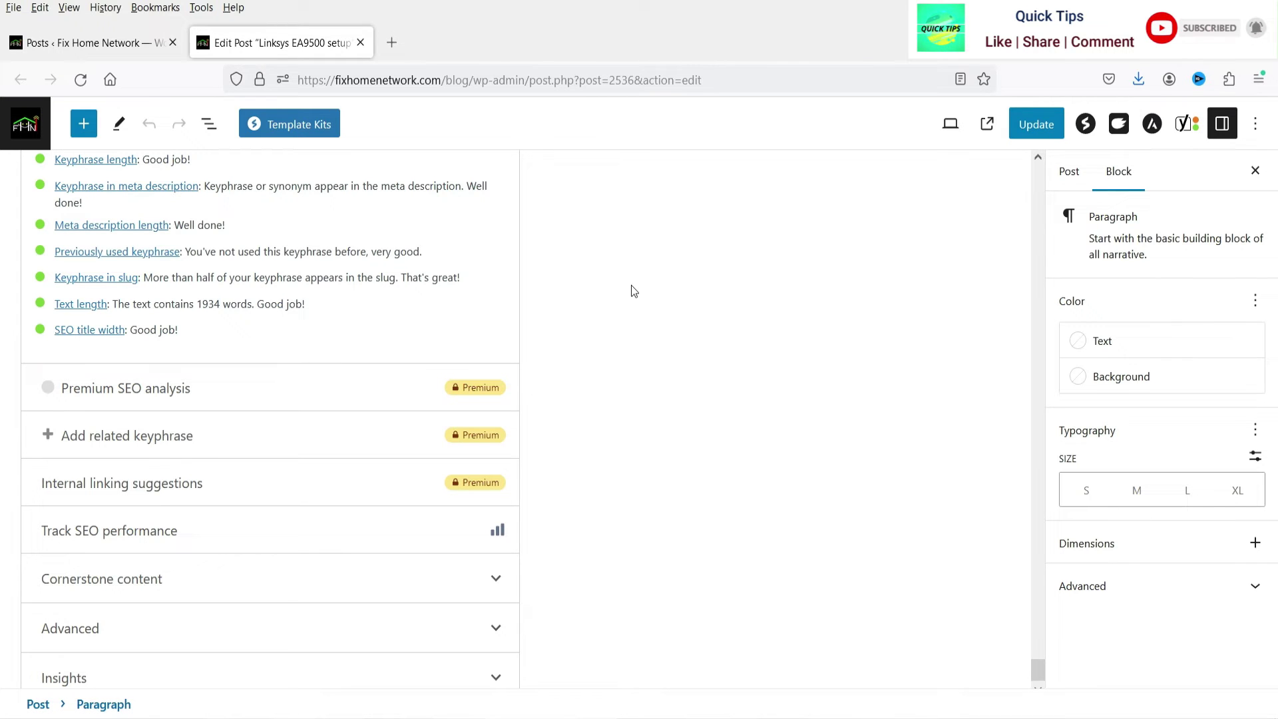
drag(329, 312, 118, 316)
click(370, 315)
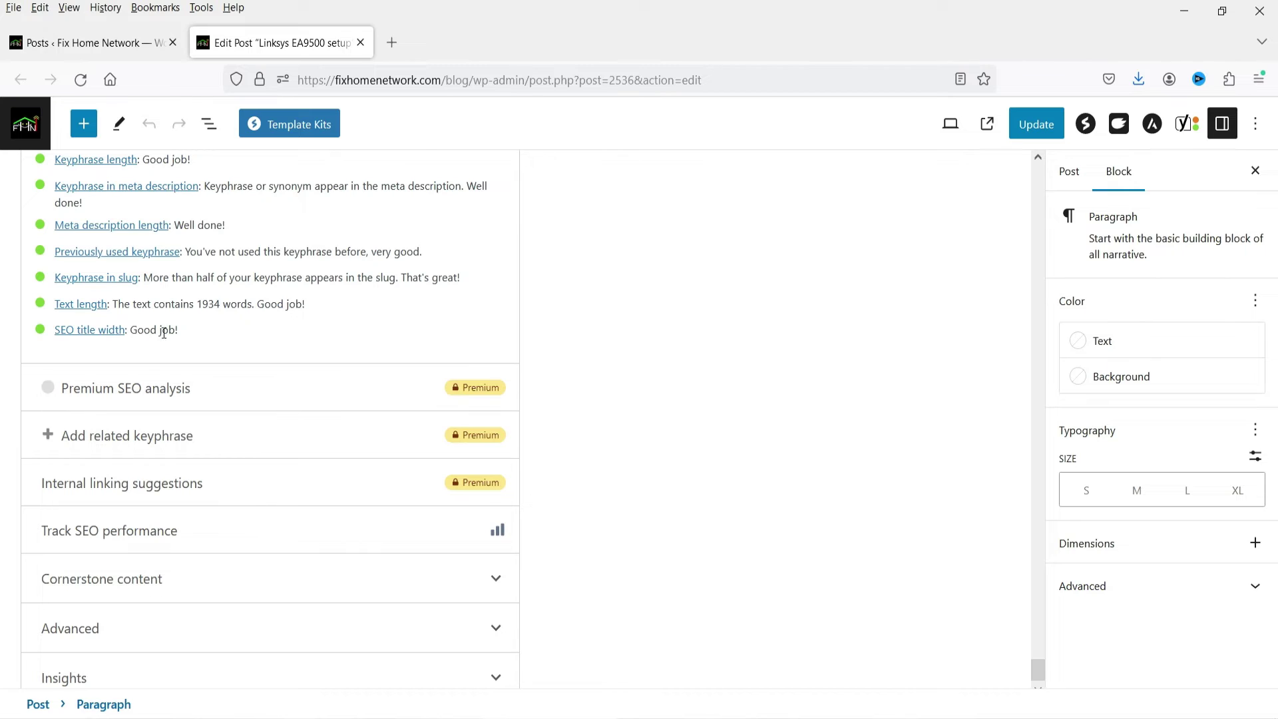
drag(193, 333, 130, 330)
click(203, 338)
- Open the Readability analysis and highlight the "Subheading distribution" problem about overly long text without subheadings
scroll(596, 418, up, 12)
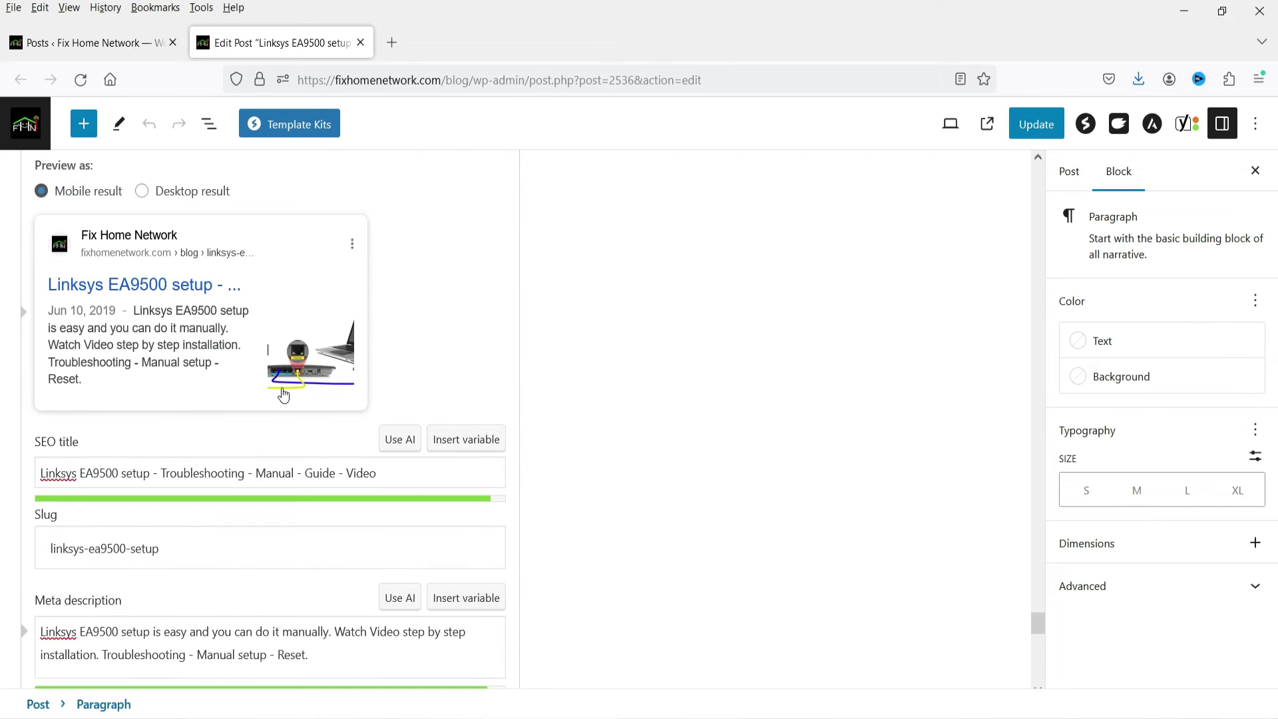
click(133, 218)
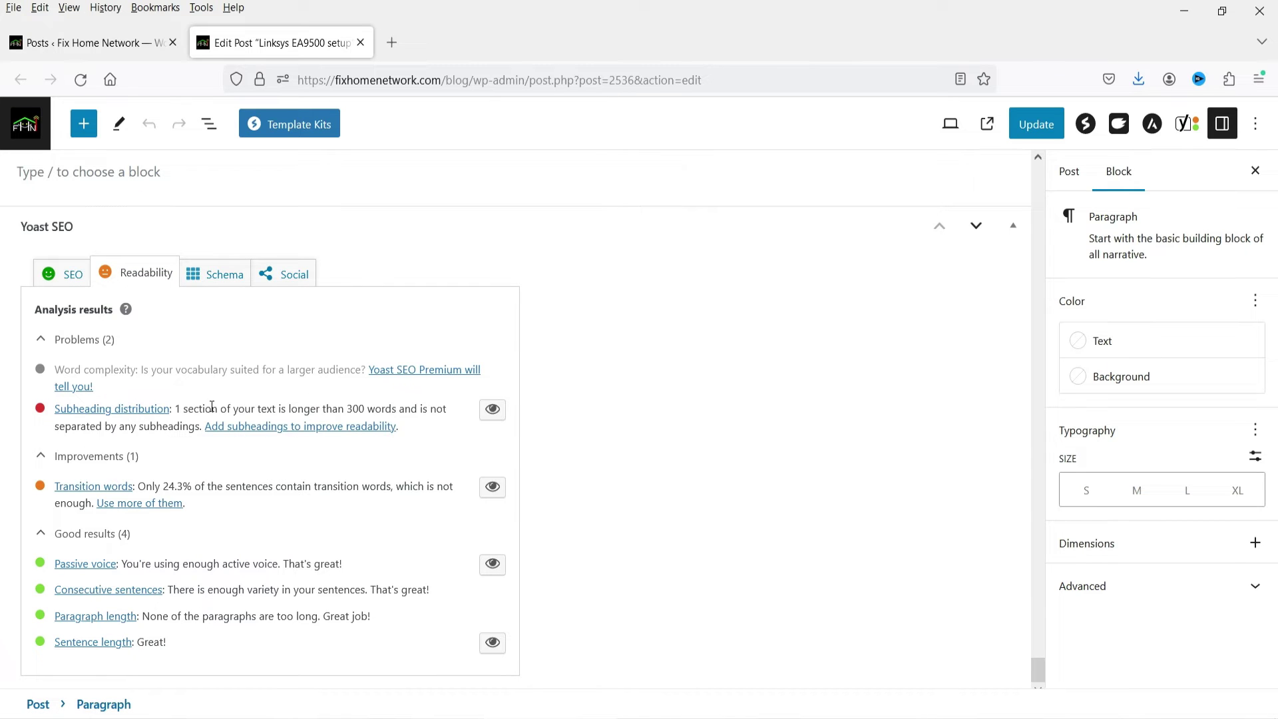
drag(304, 409, 442, 408)
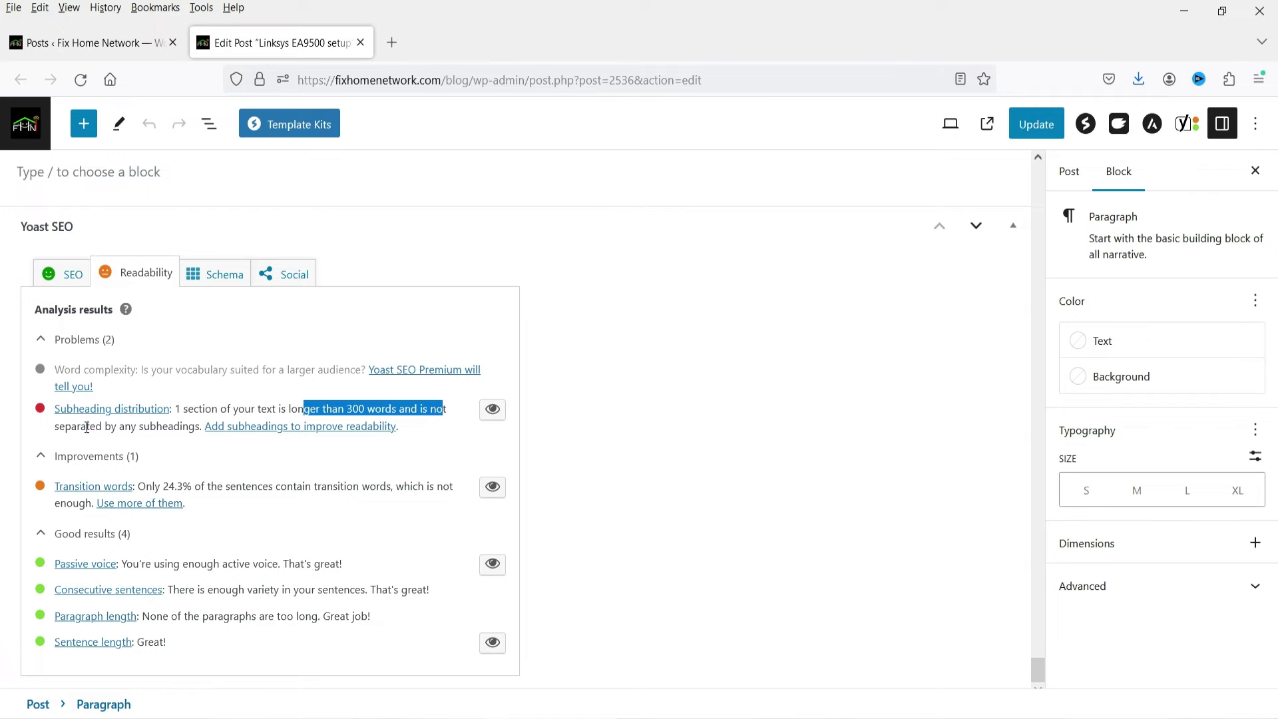
drag(85, 426, 198, 426)
- Examine the post's sections and their subheadings for long text without subheadings, and return to the Readability analysis
scroll(638, 386, up, 15)
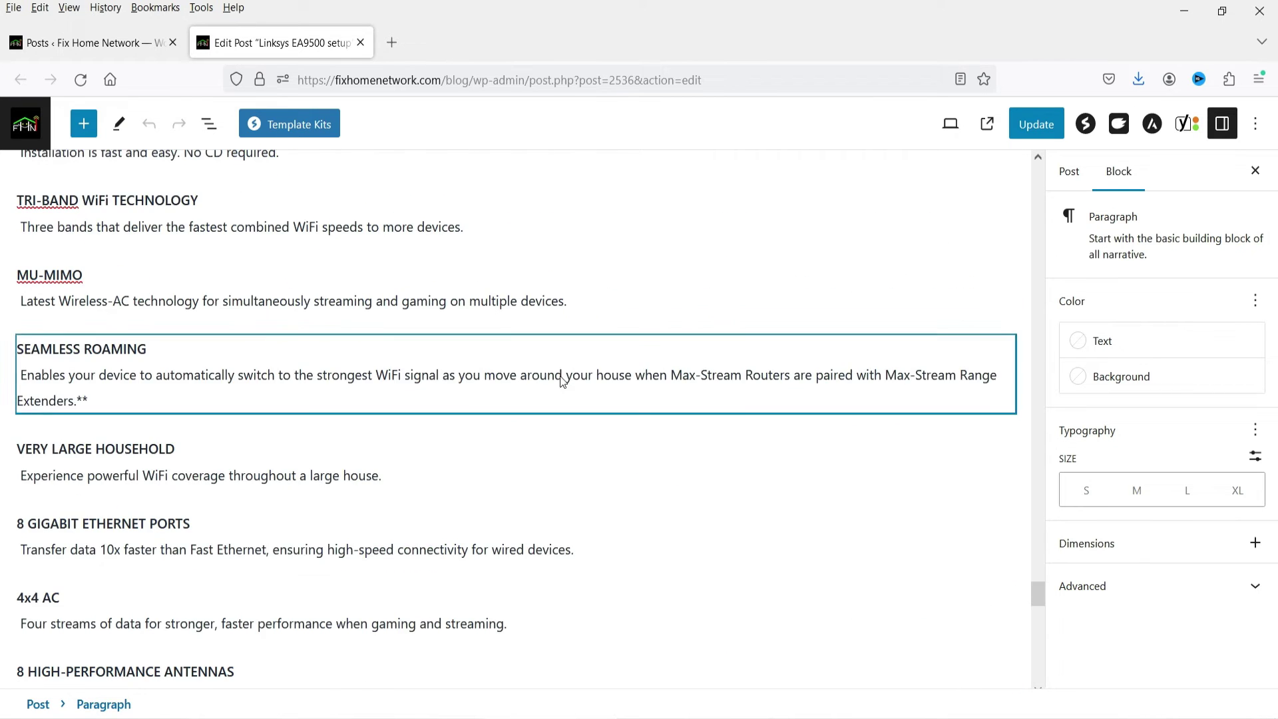
scroll(560, 378, up, 20)
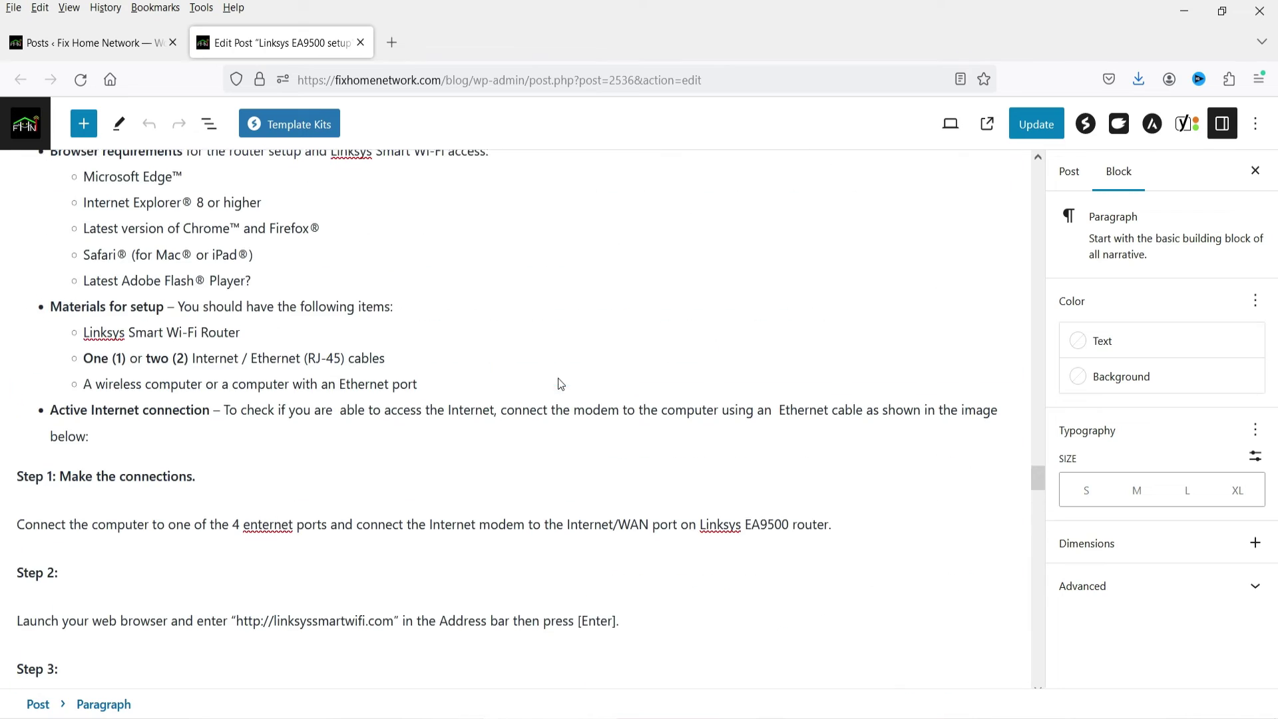
scroll(559, 379, down, 15)
scroll(557, 378, up, 10)
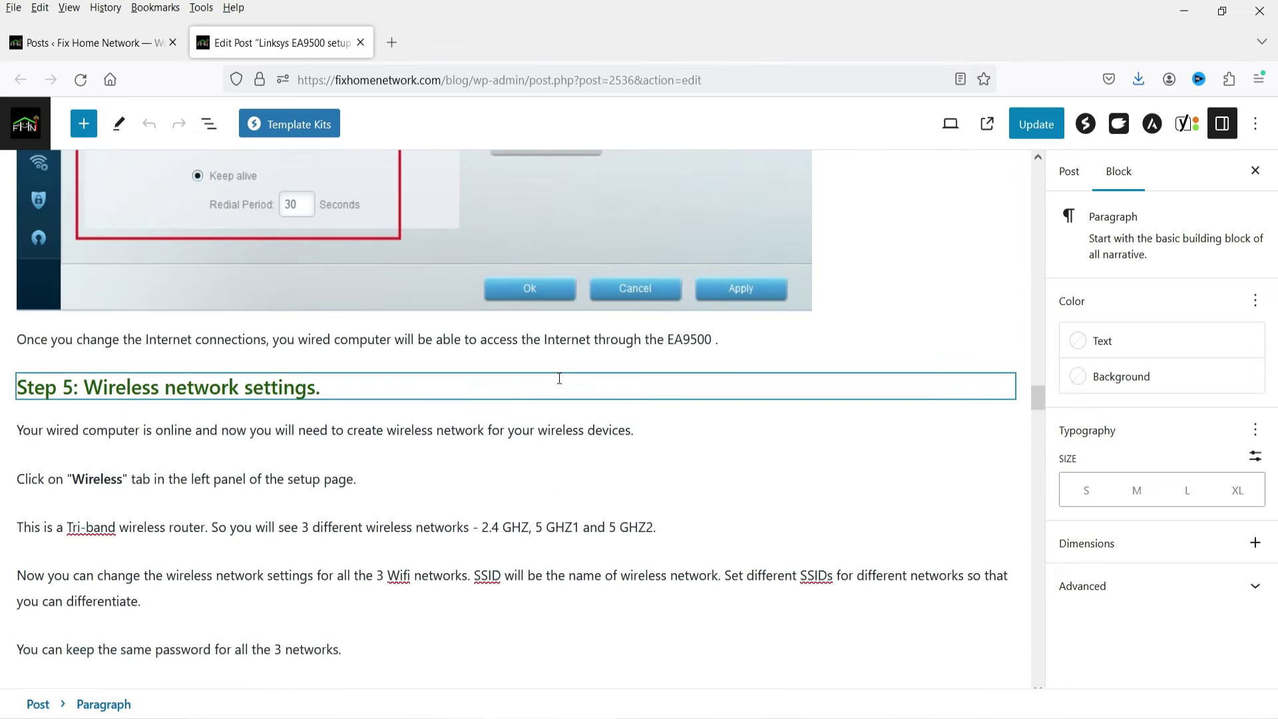
scroll(554, 386, up, 15)
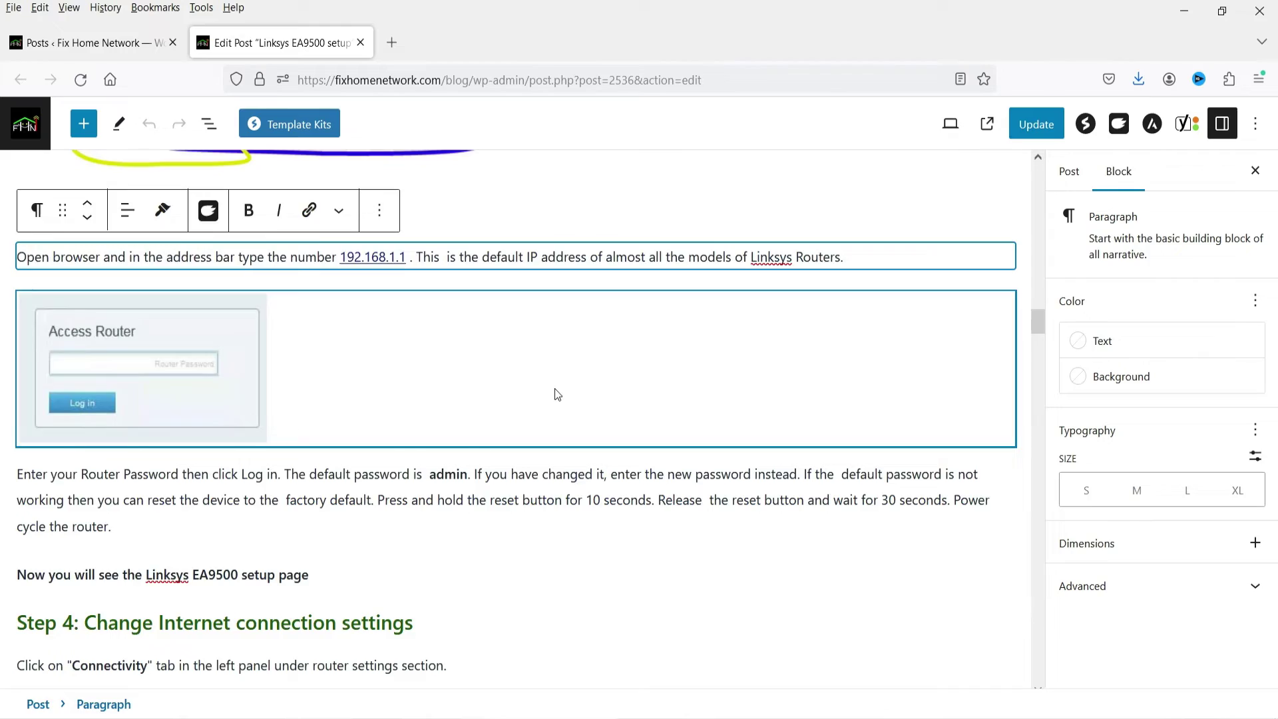
scroll(556, 392, up, 5)
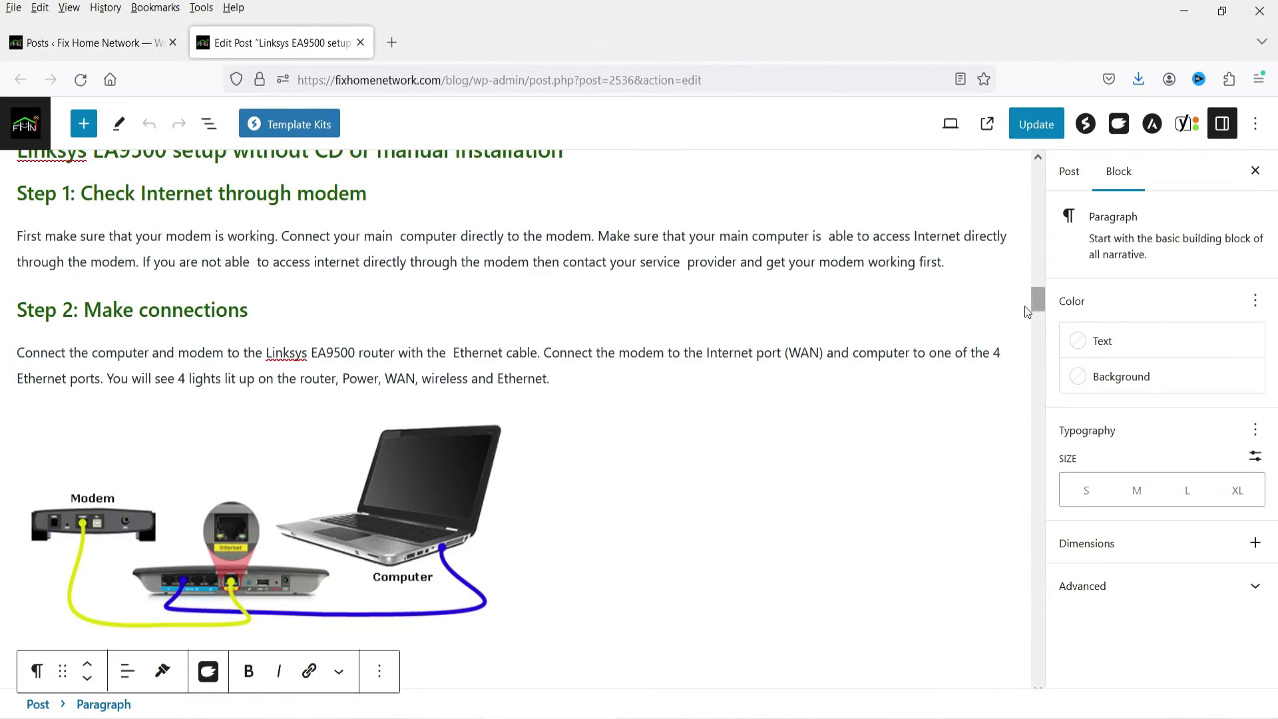
drag(1036, 305, 665, 436)
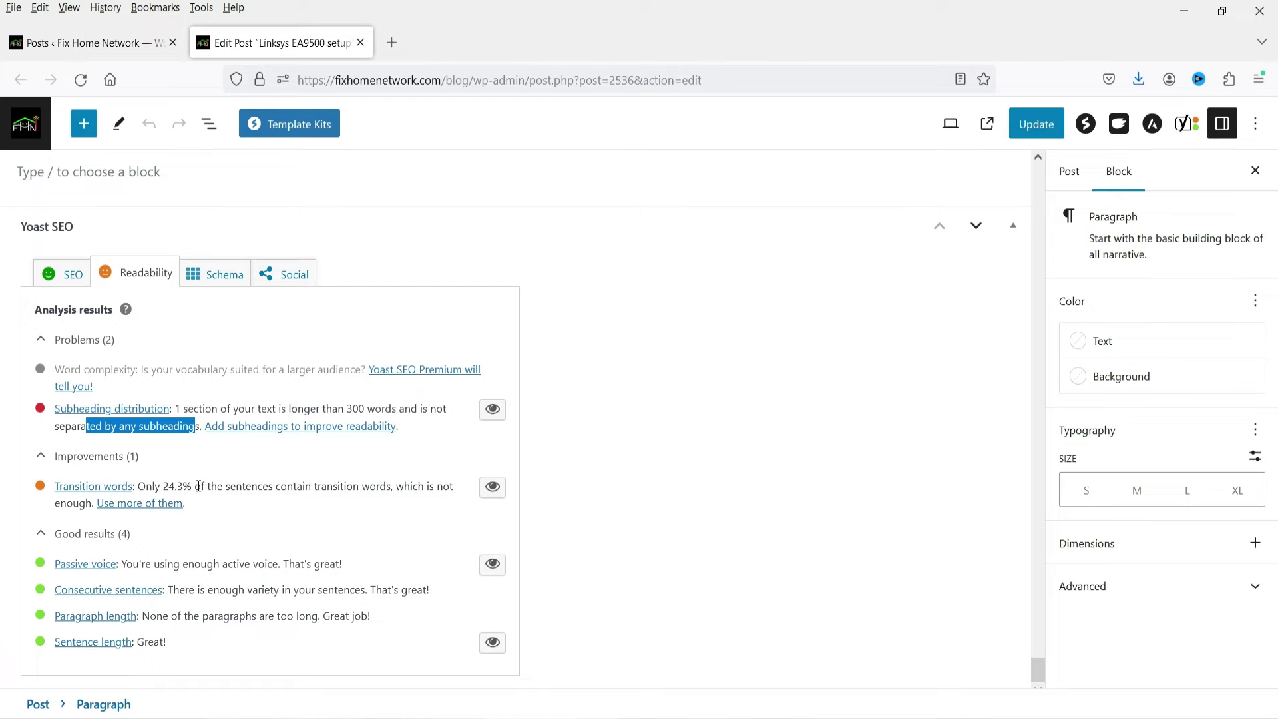
- Open the "Use more of them" article on transition words, read through its advice, and close it
click(156, 504)
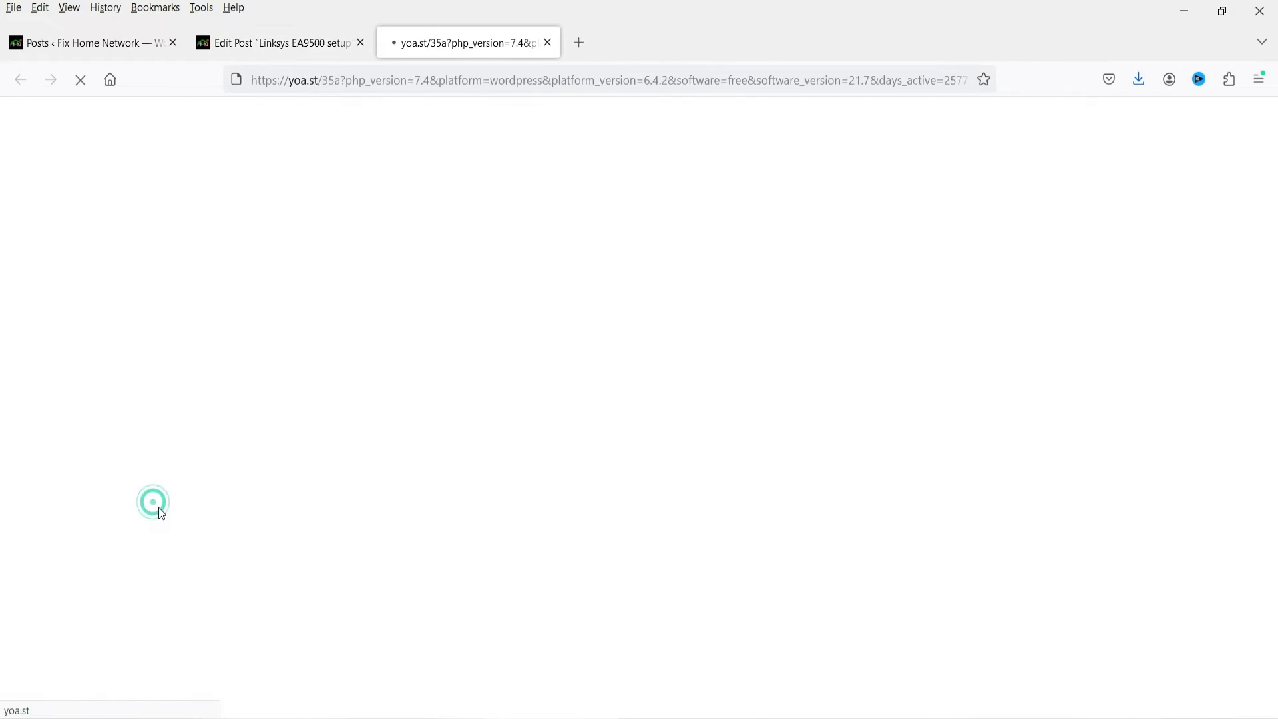
click(291, 47)
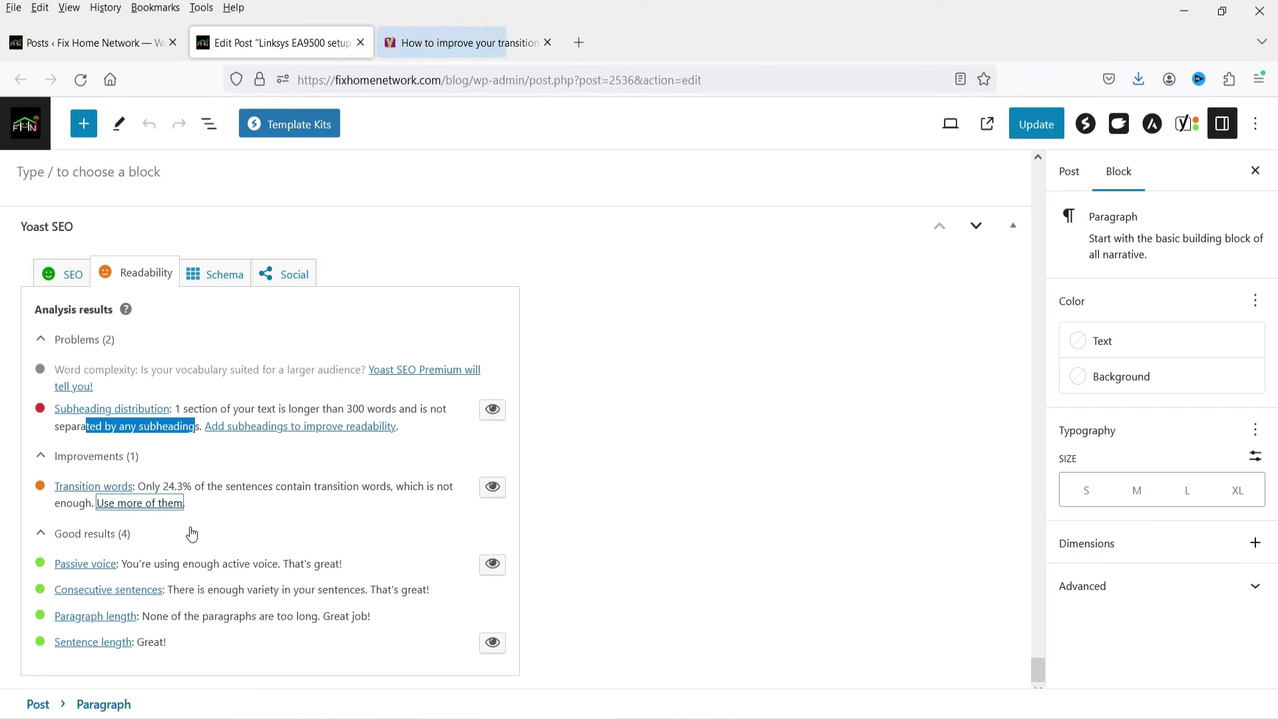
click(476, 30)
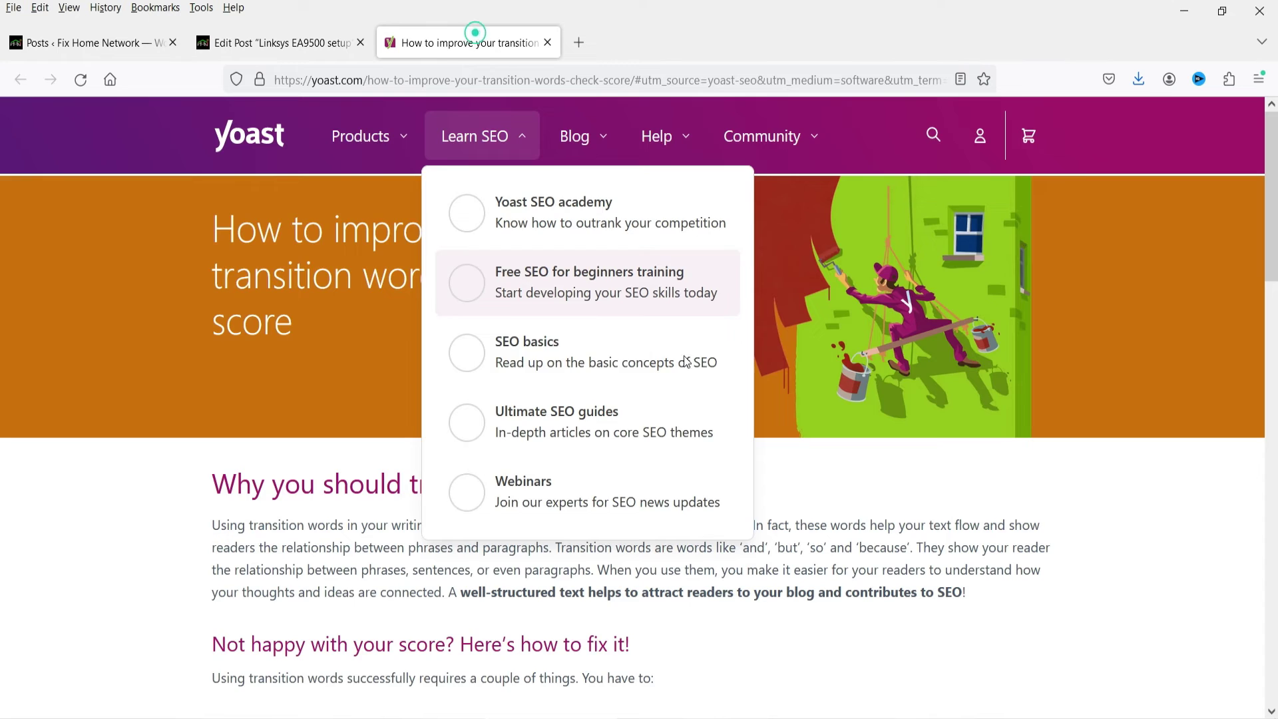
scroll(672, 374, down, 5)
scroll(457, 354, down, 1)
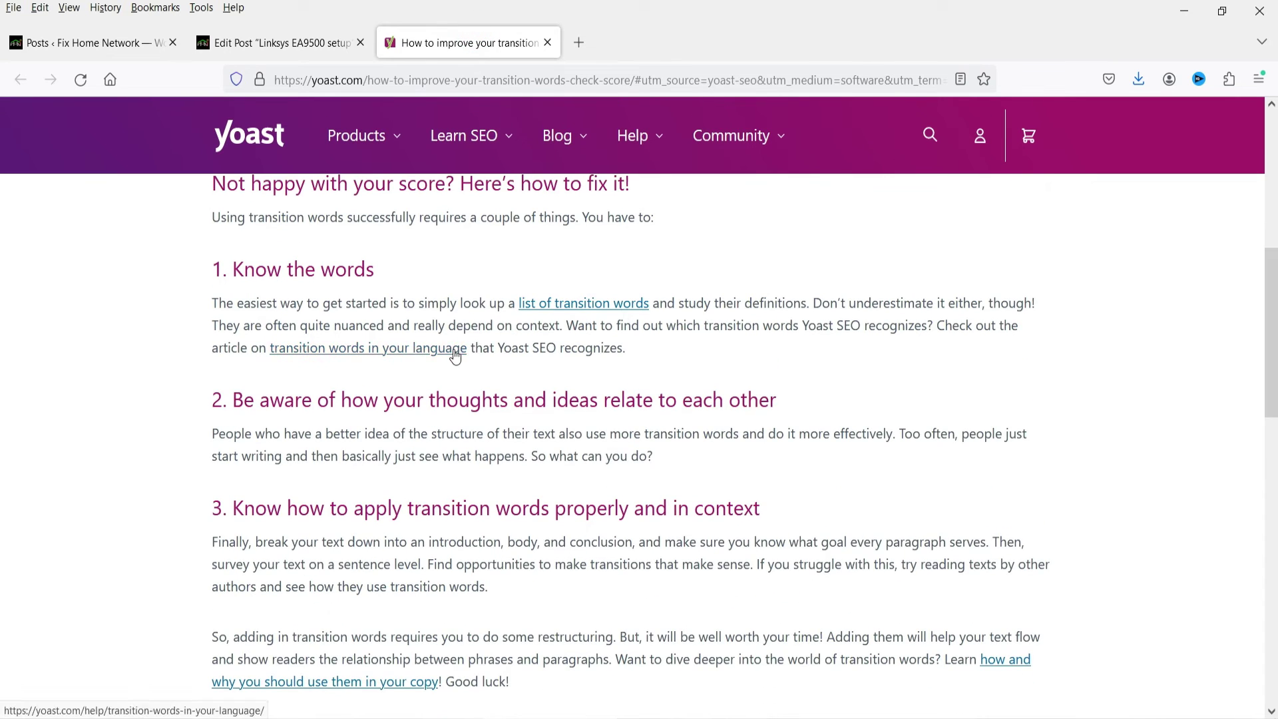
scroll(405, 371, down, 8)
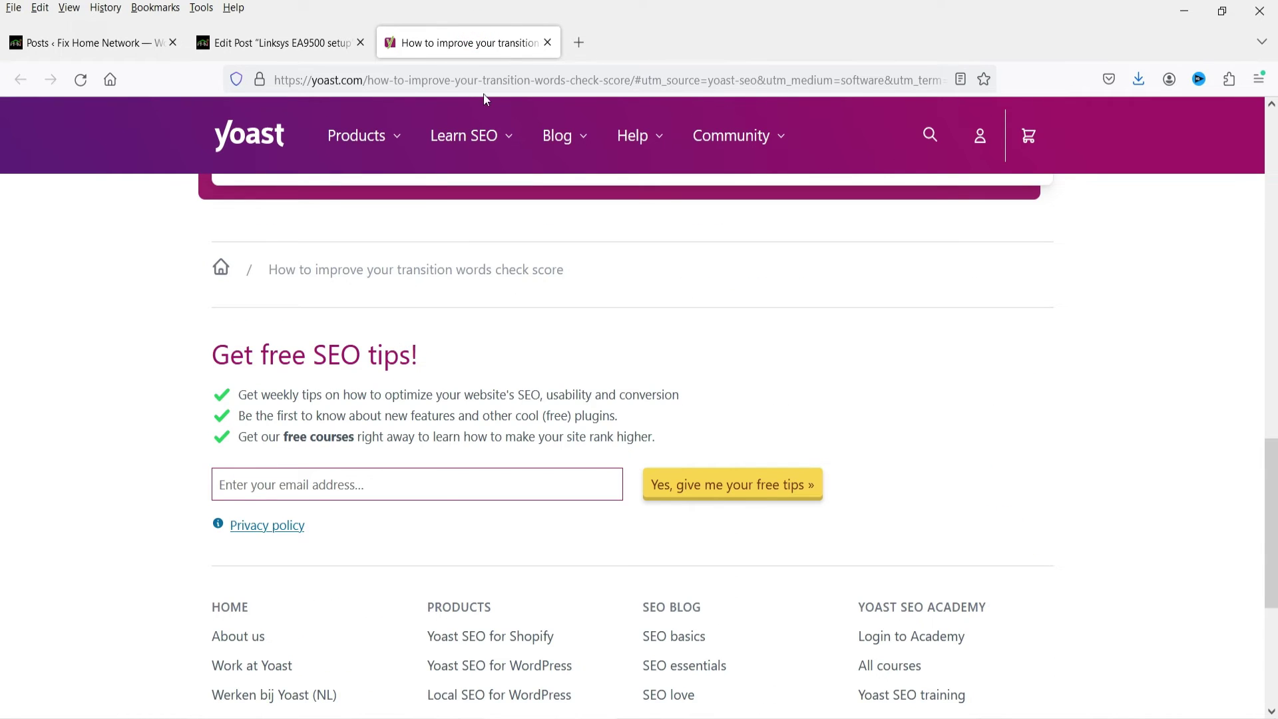
click(547, 42)
- Highlight the "Consecutive sentences", "Paragraph length" and "Sentence length" descriptions in the good readability results
click(260, 509)
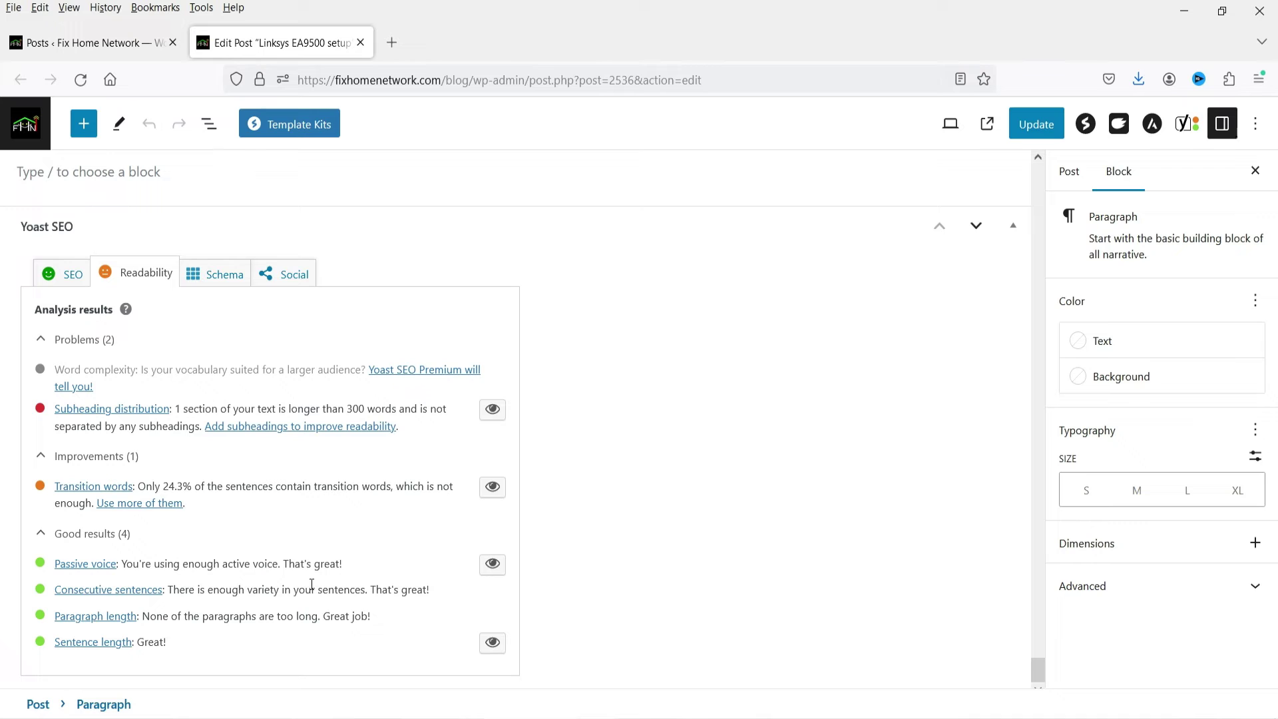
drag(179, 589, 290, 590)
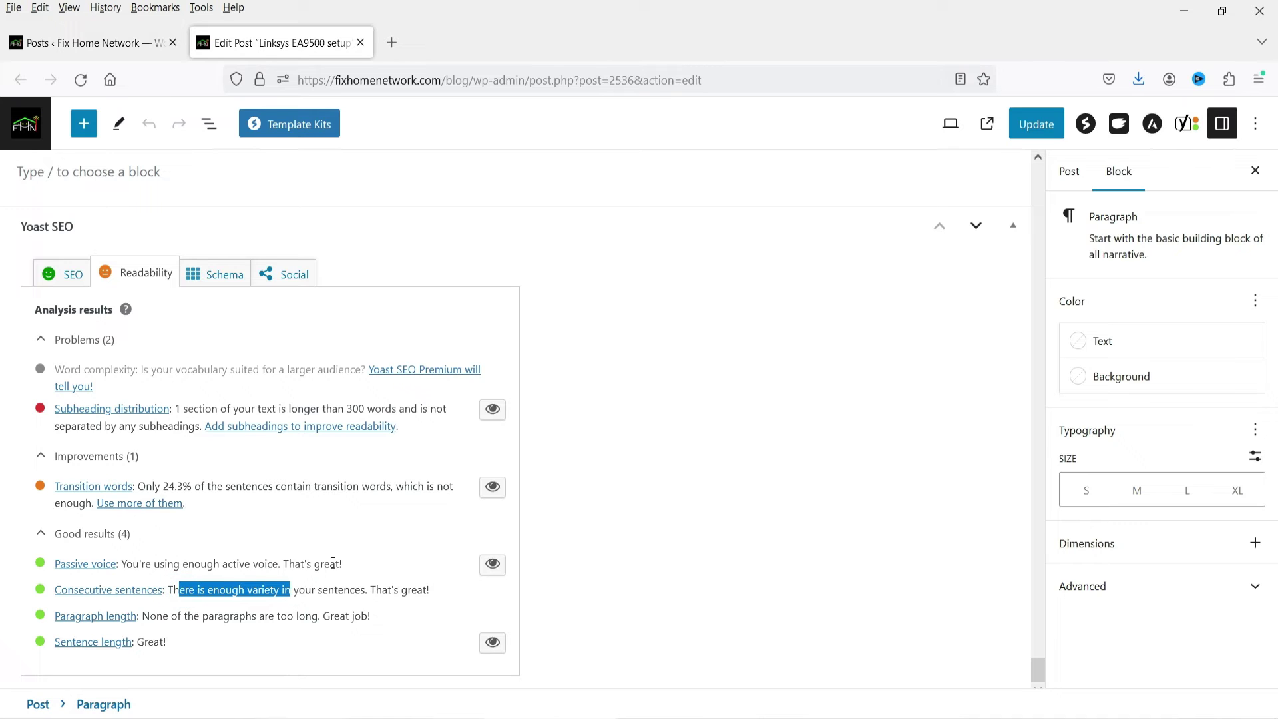
click(242, 615)
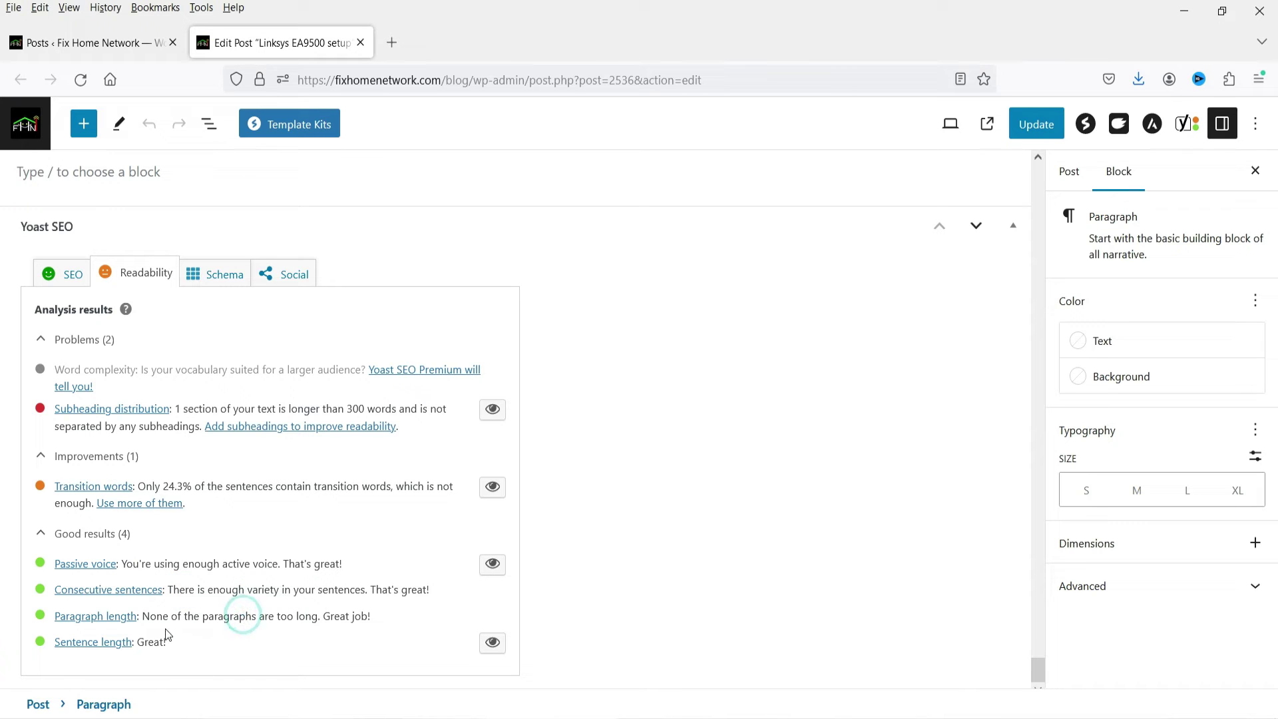
drag(156, 618, 293, 616)
double_click(188, 645)
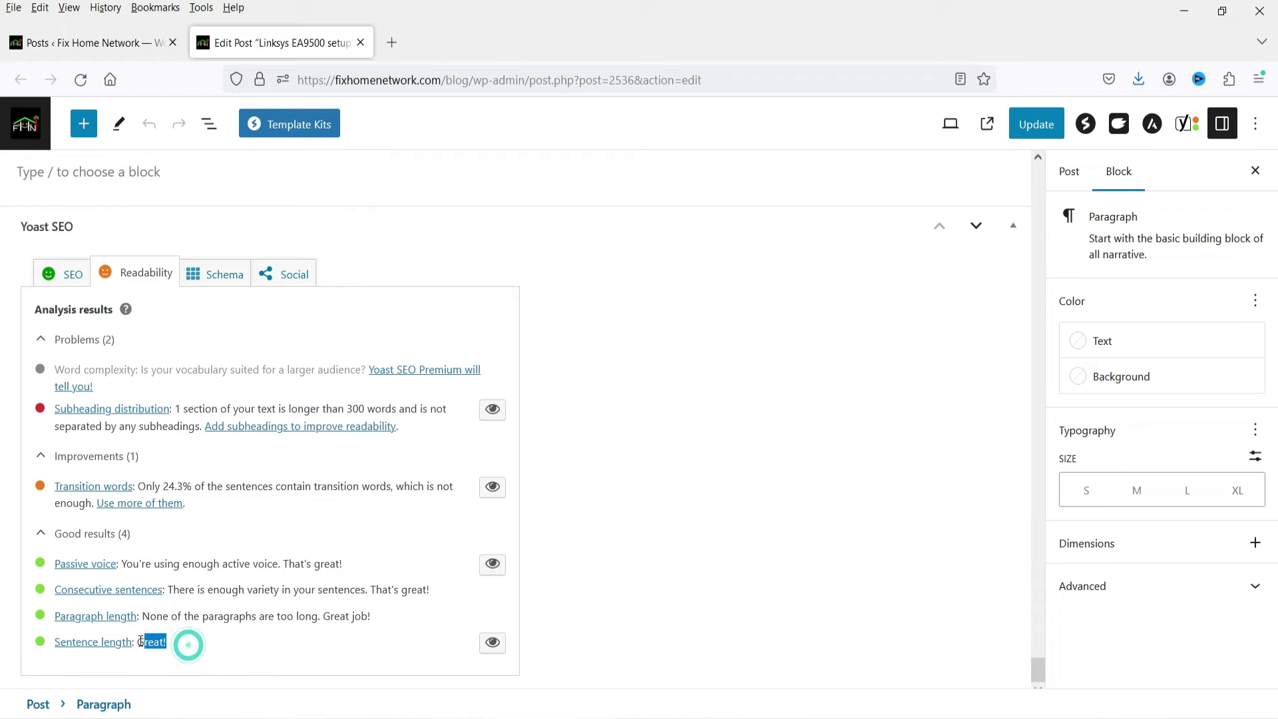
scroll(284, 536, up, 7)
scroll(282, 532, down, 7)
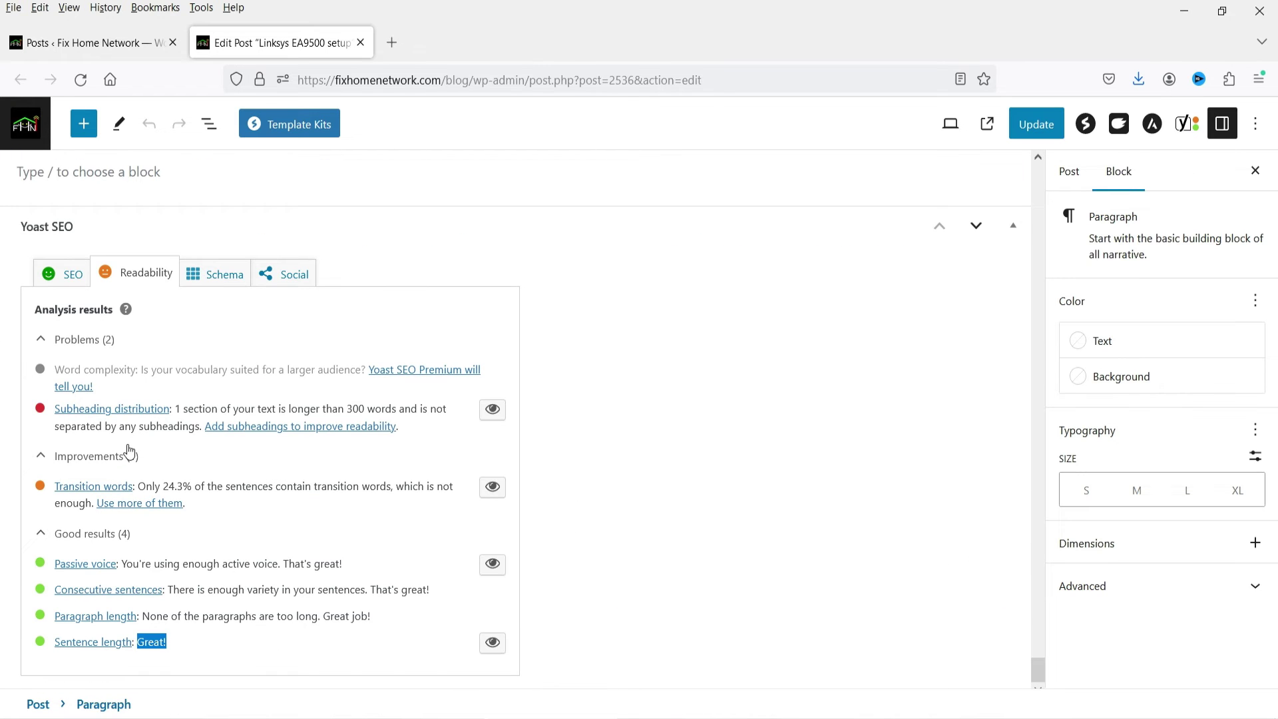
- Go back to the SEO analysis, highlight the "Keyphrase in subheading" problem, and review the good results again
click(348, 499)
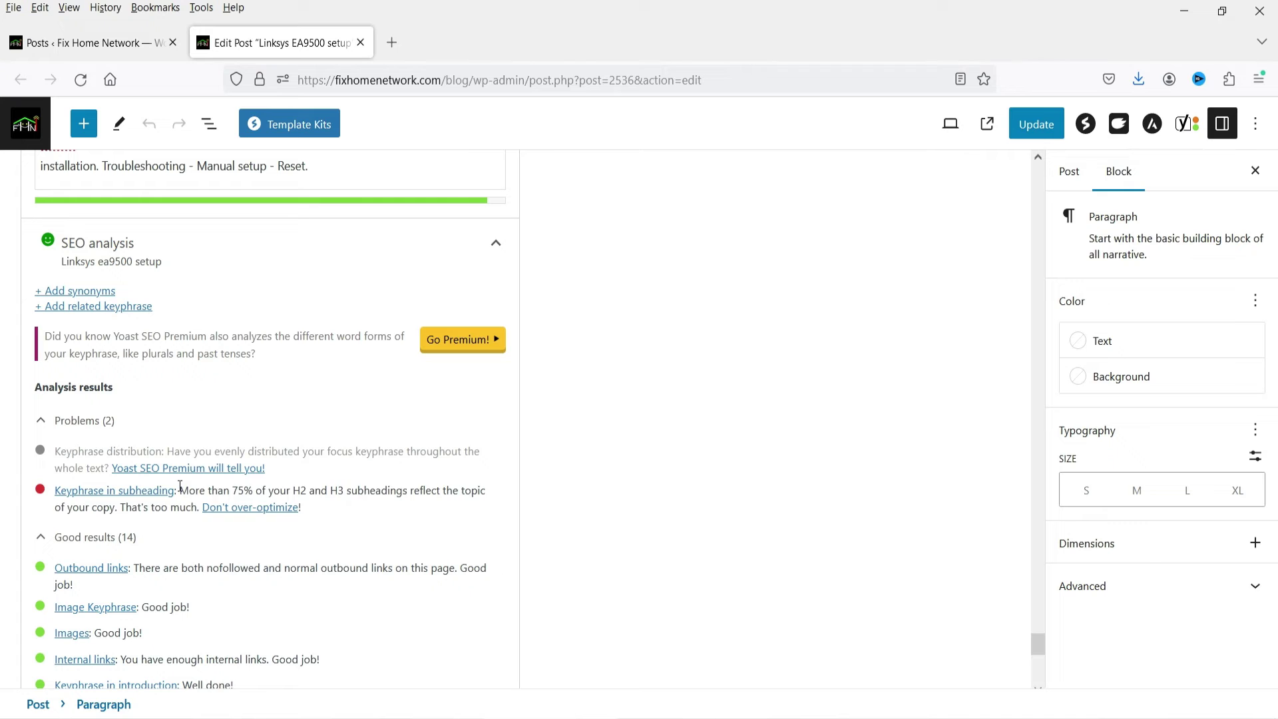
drag(178, 491, 377, 509)
click(776, 504)
scroll(742, 470, up, 5)
scroll(713, 469, down, 8)
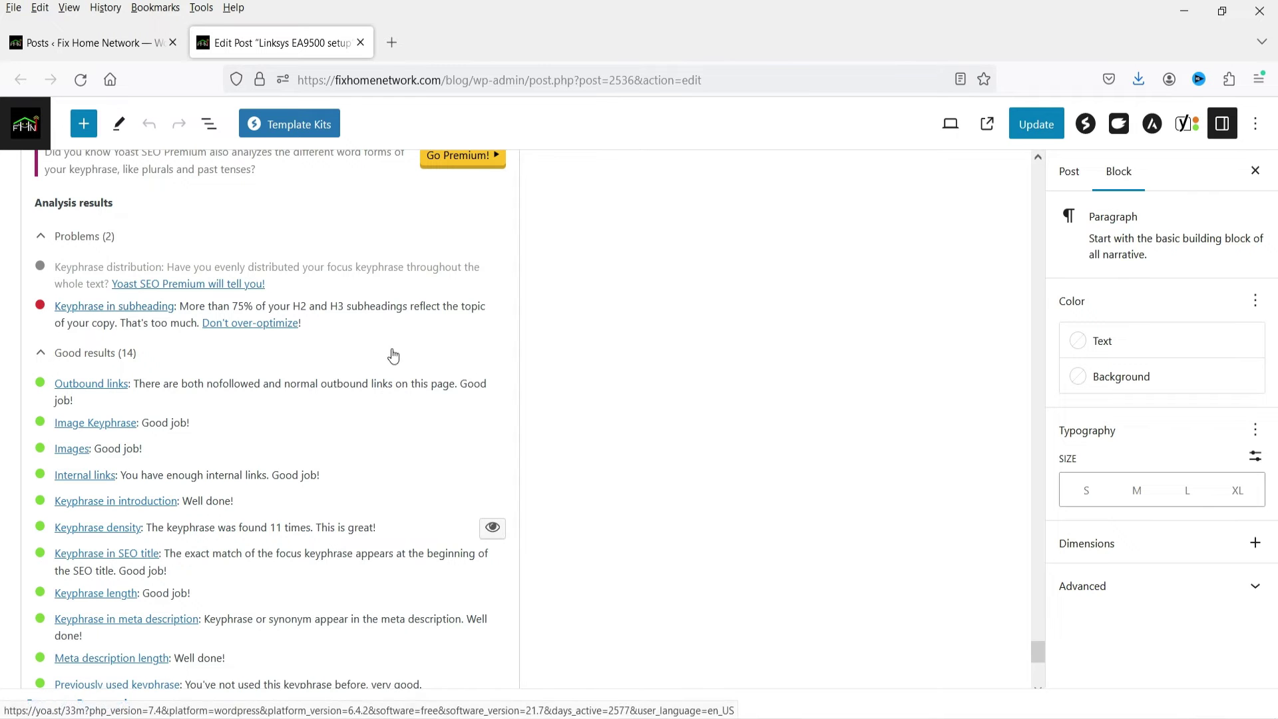
scroll(391, 354, up, 10)
- Open the site's installed plugins and activate the Yoast SEO Premium plugin
click(78, 33)
click(49, 611)
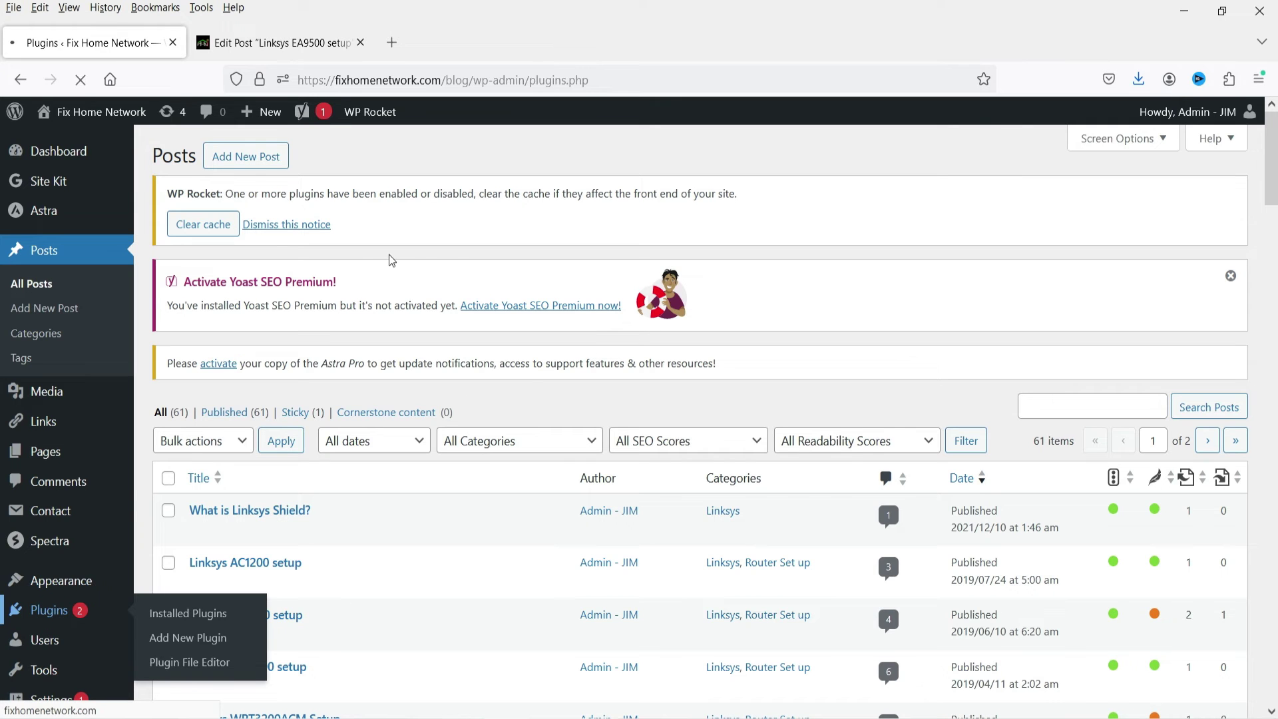
scroll(408, 339, down, 15)
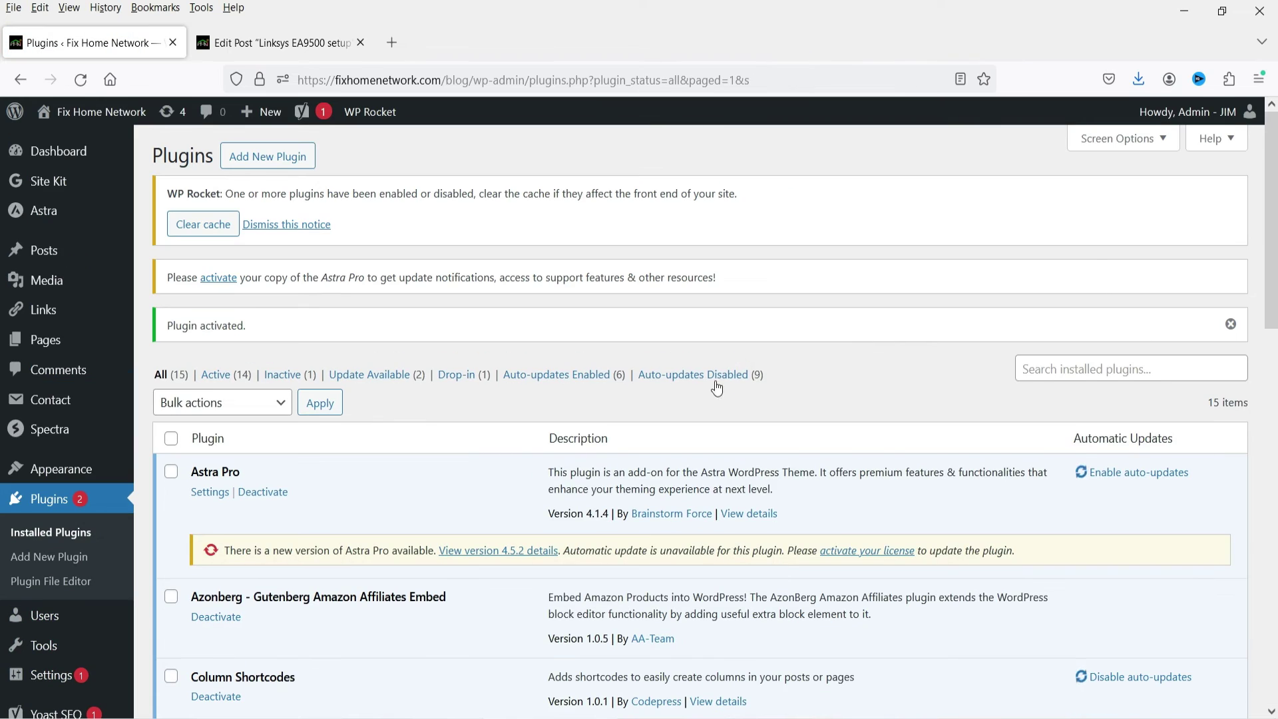
- Return to the editor of the "Linksys EA9500 setup" post and reload it
click(246, 41)
click(80, 80)
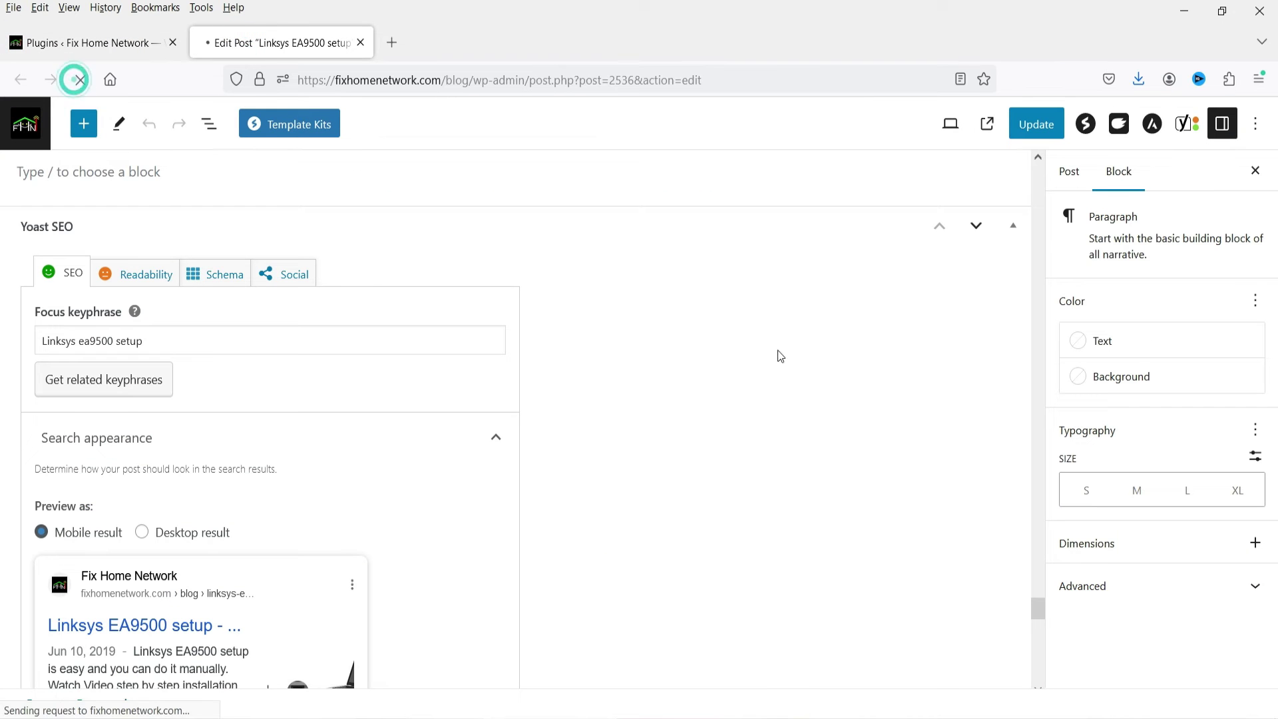
scroll(700, 296, down, 5)
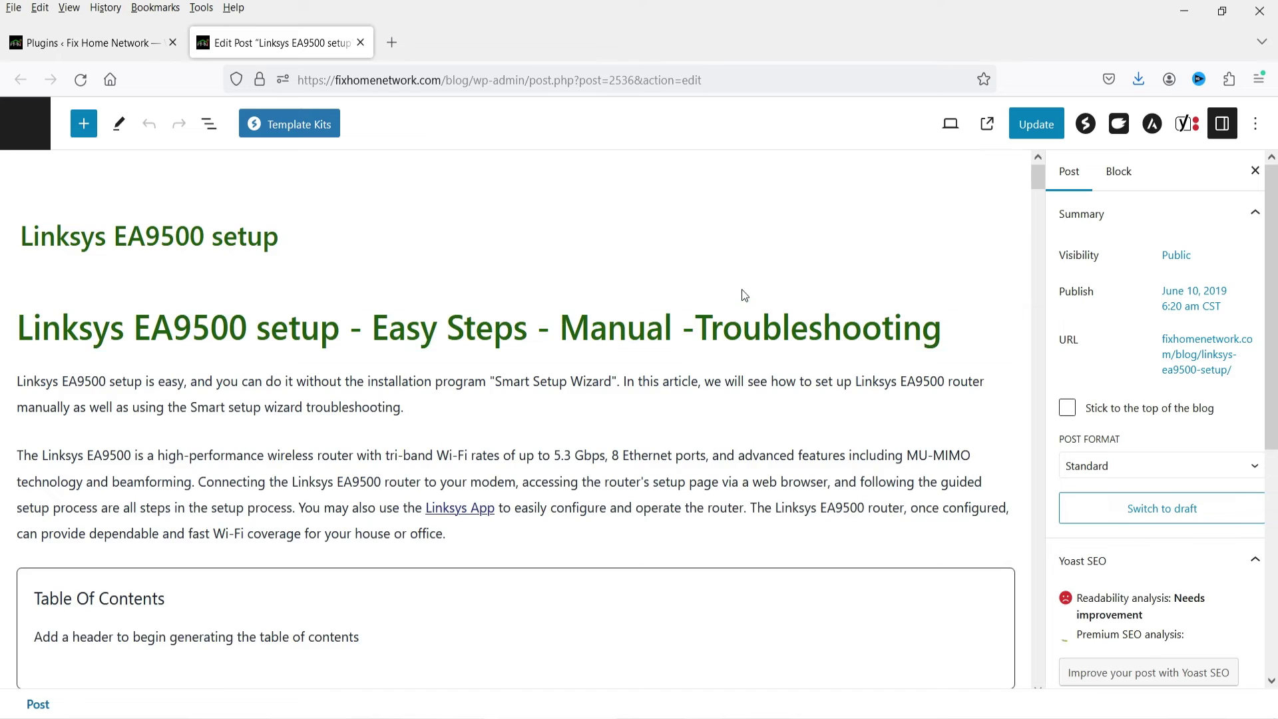
- Expand the Premium SEO analysis, highlight the "Keyphrase in subheading" problem description, and review the good results
scroll(700, 293, down, 10)
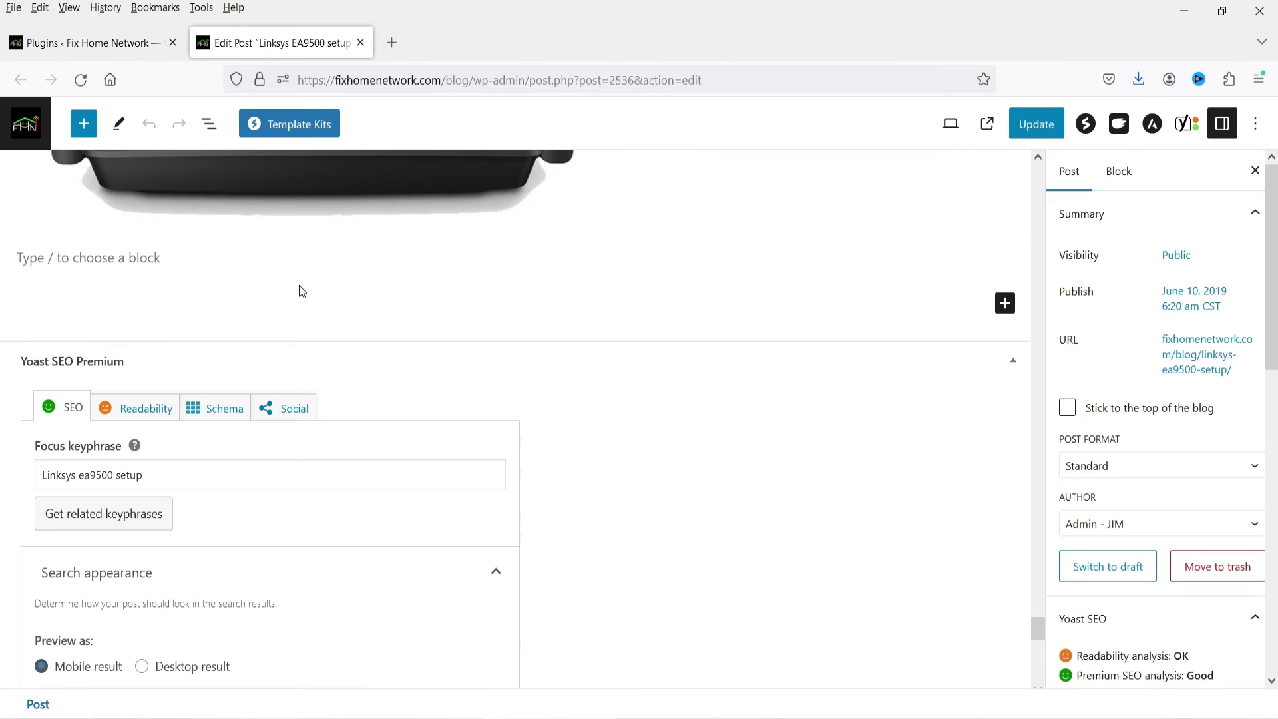
scroll(245, 450, down, 10)
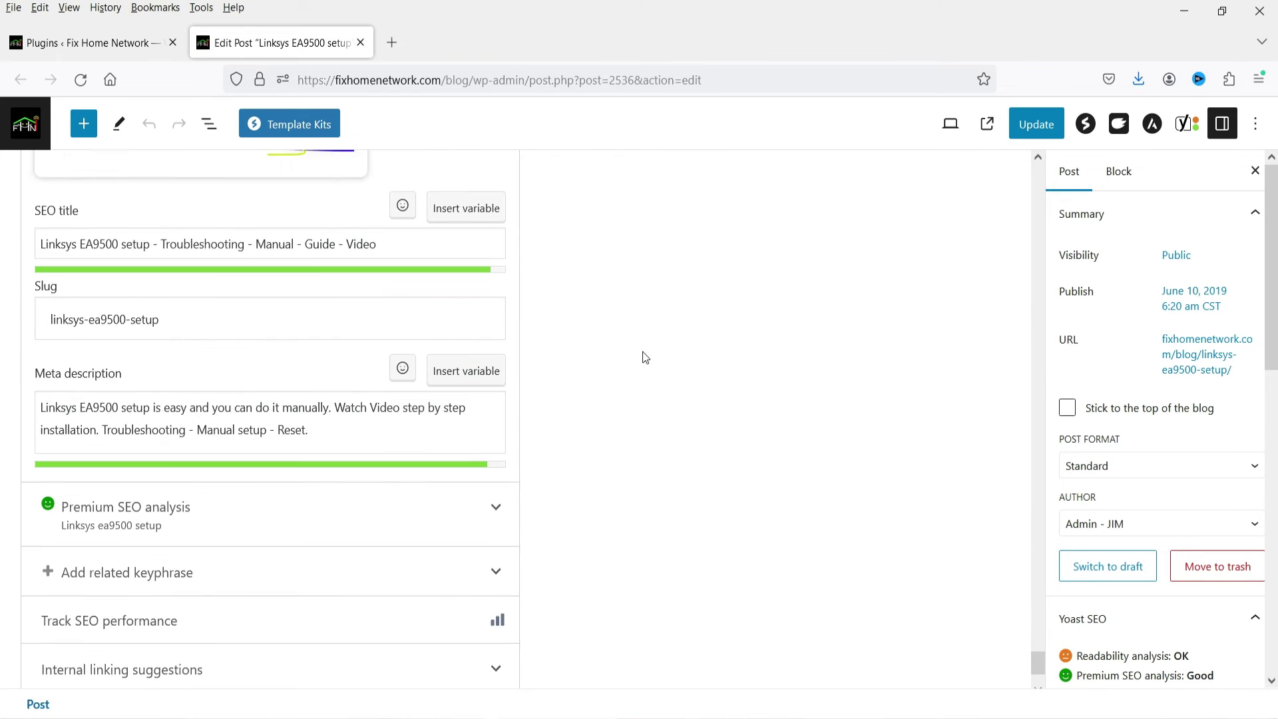
scroll(600, 342, down, 3)
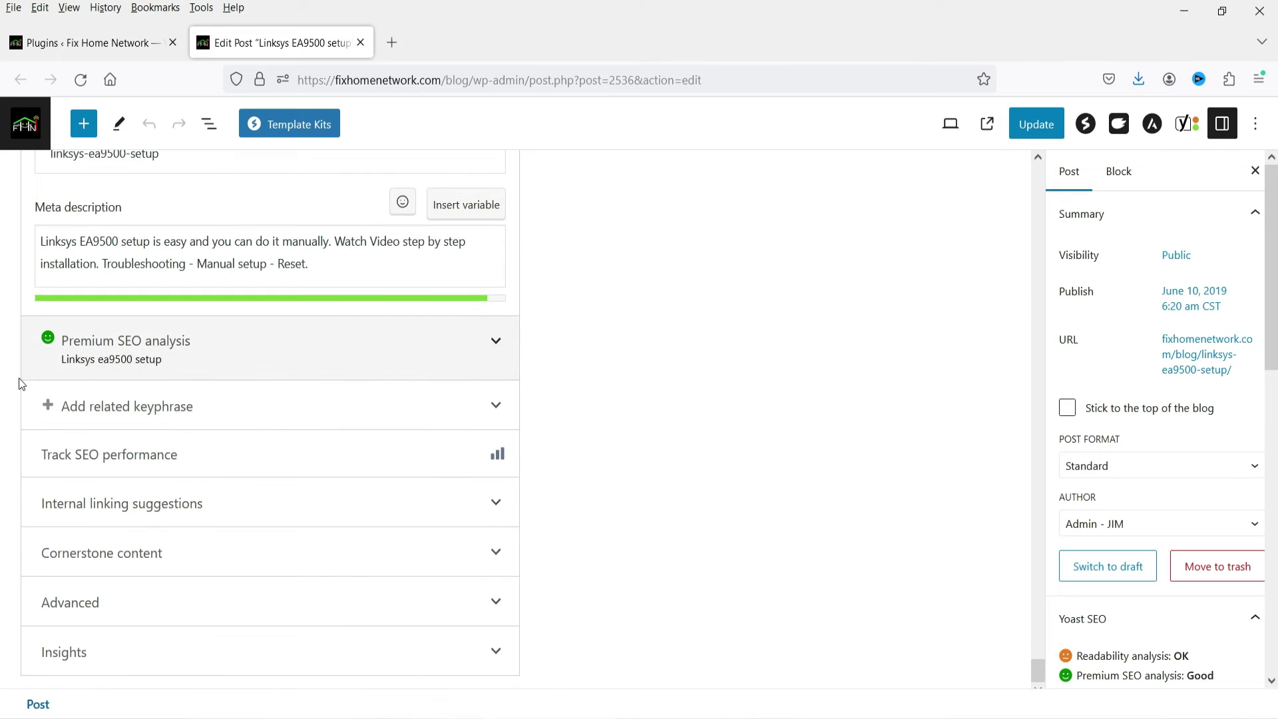
click(309, 360)
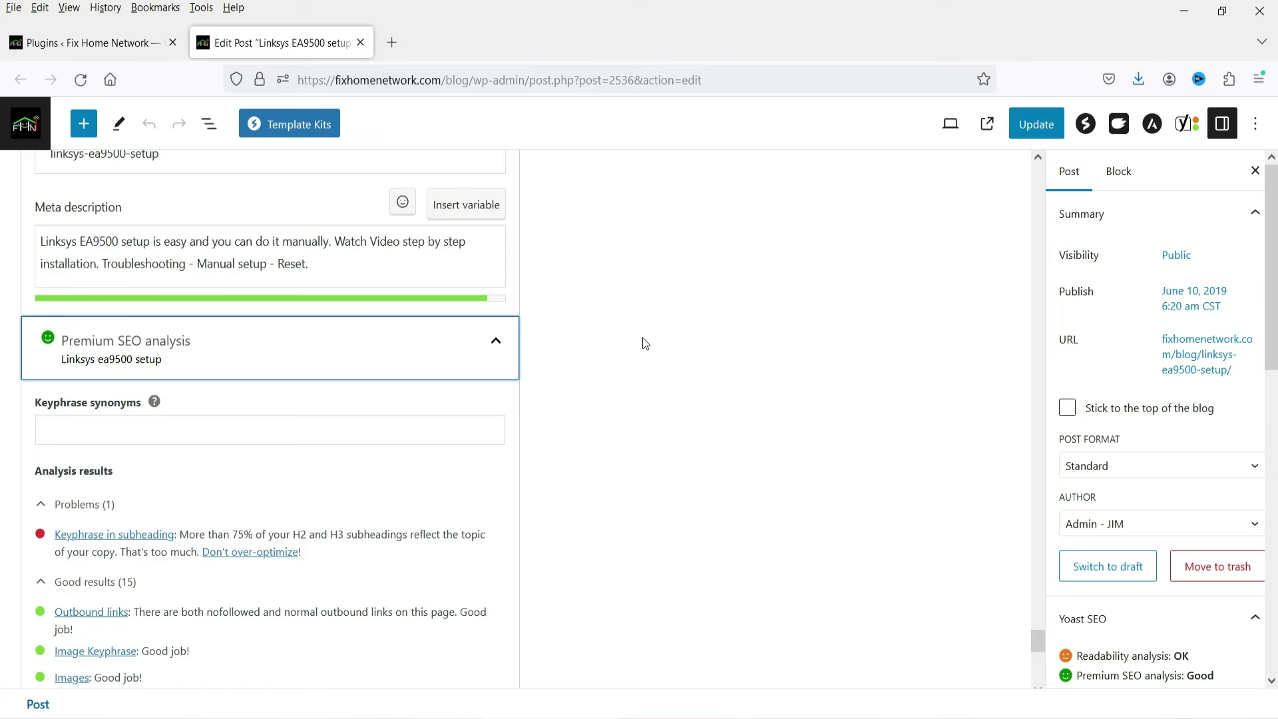
scroll(641, 338, down, 2)
drag(180, 442, 301, 459)
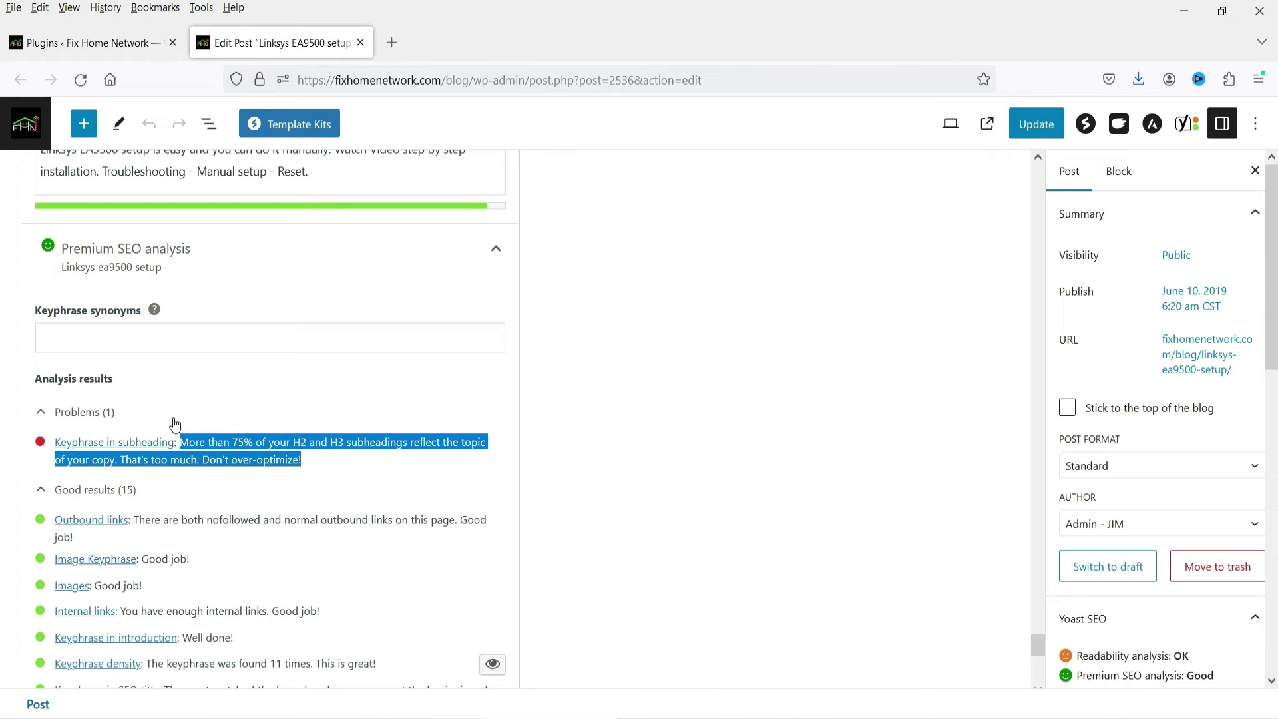
scroll(240, 354, down, 9)
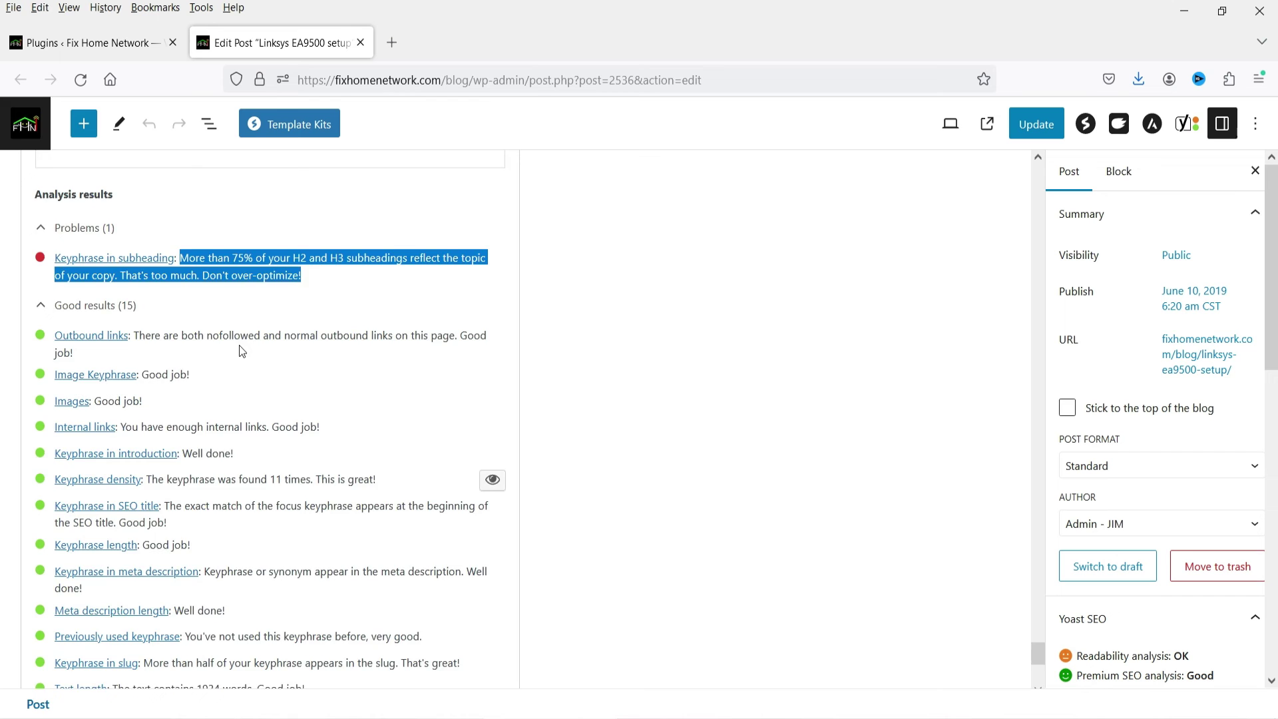
scroll(253, 312, up, 7)
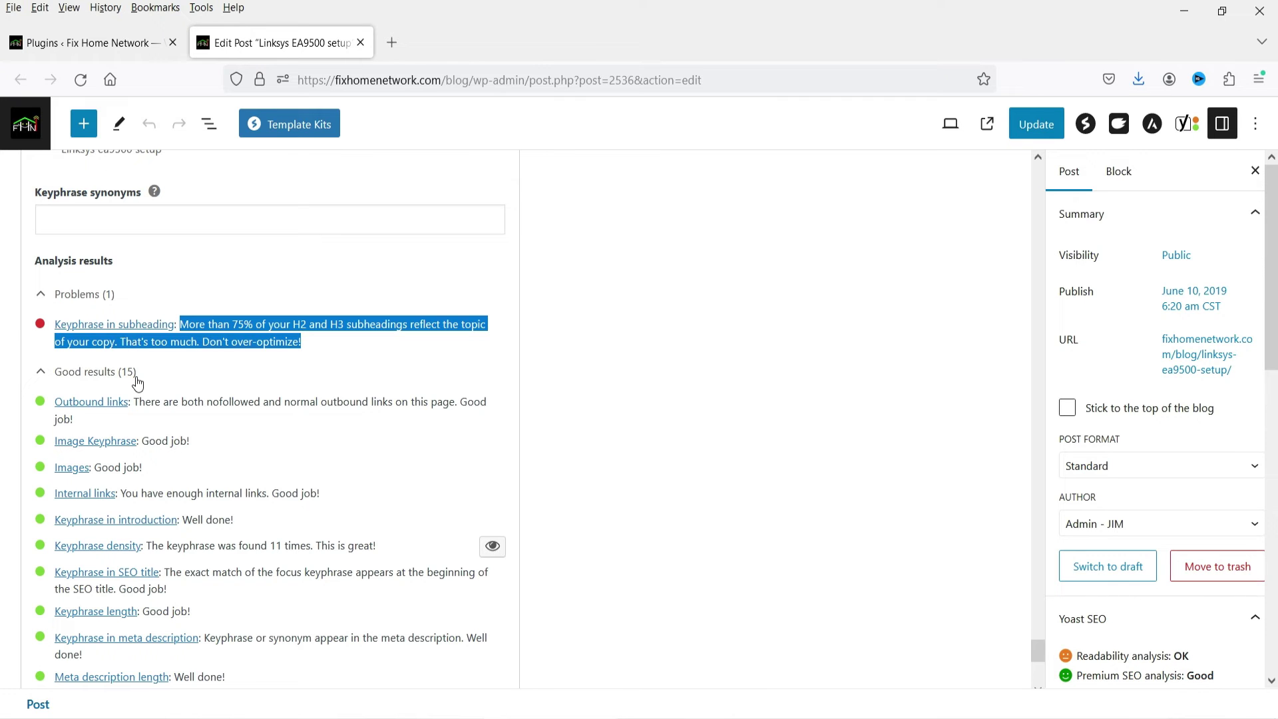
scroll(137, 382, down, 7)
- Expand the related keyphrase section, and view the Track SEO performance dialog before closing it
click(399, 421)
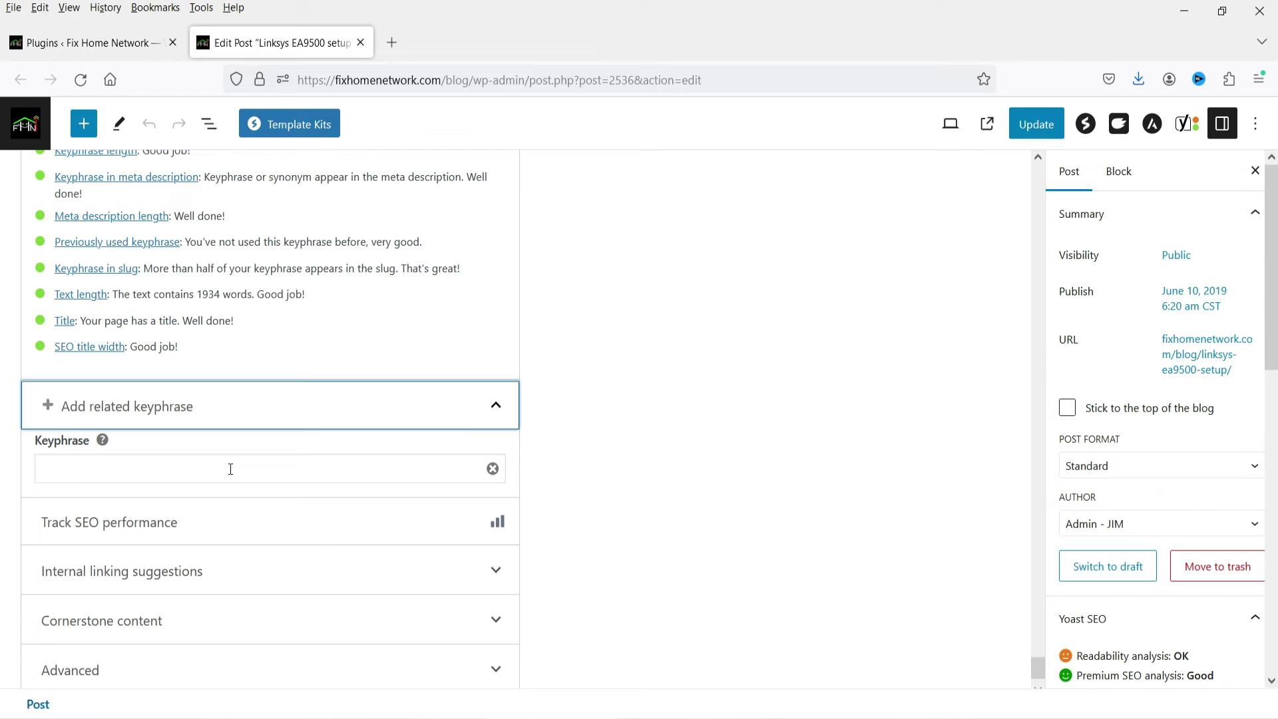
click(218, 527)
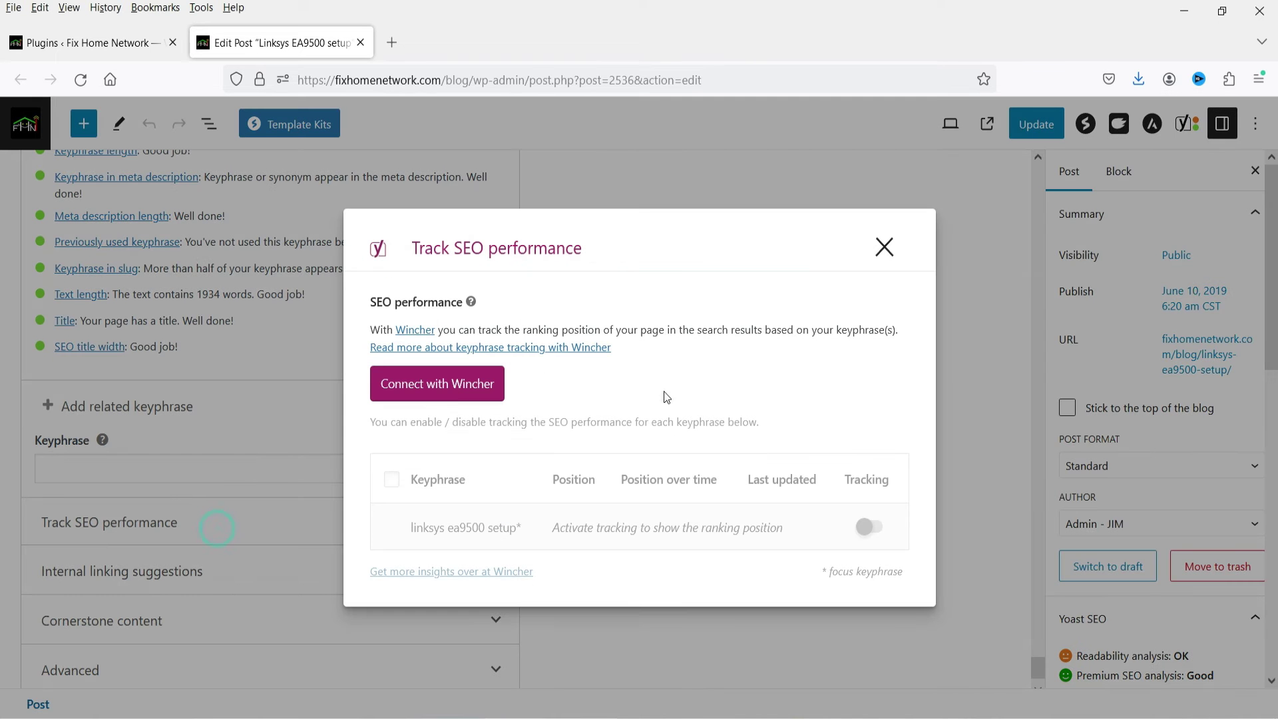
click(883, 247)
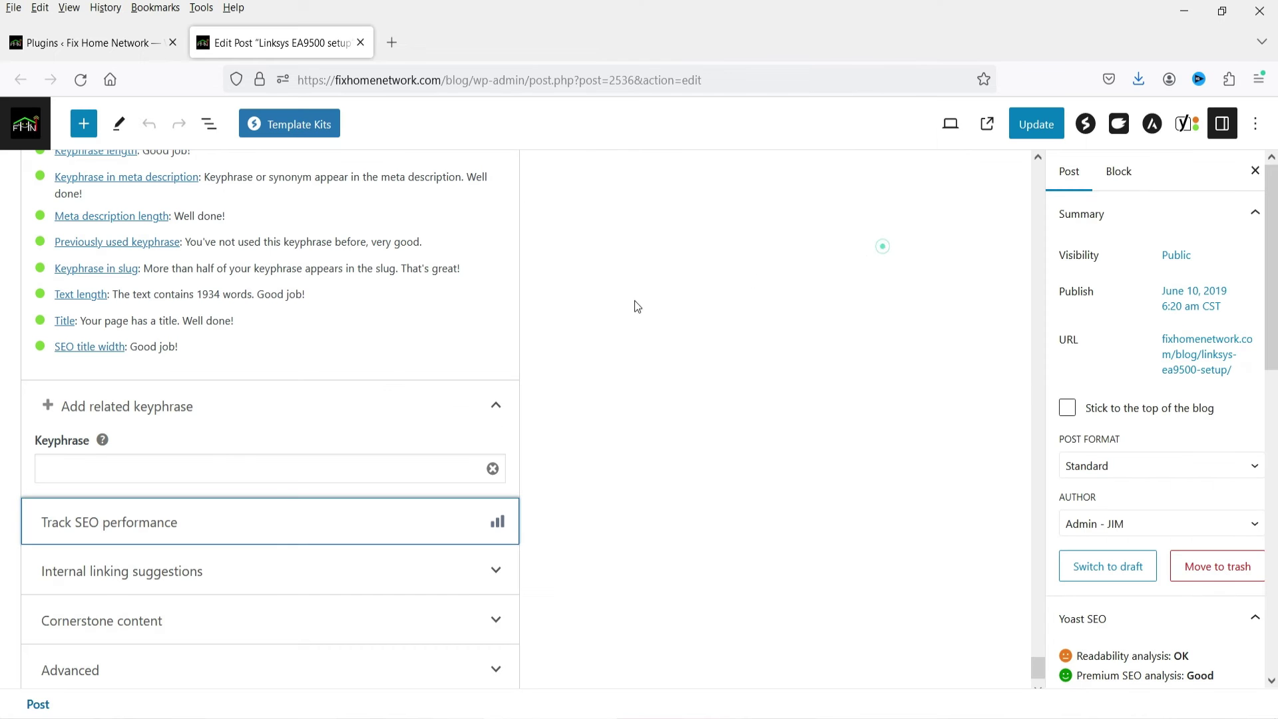
- Expand the internal linking suggestions and review the suggested Linksys posts and pages
click(171, 572)
scroll(679, 393, down, 3)
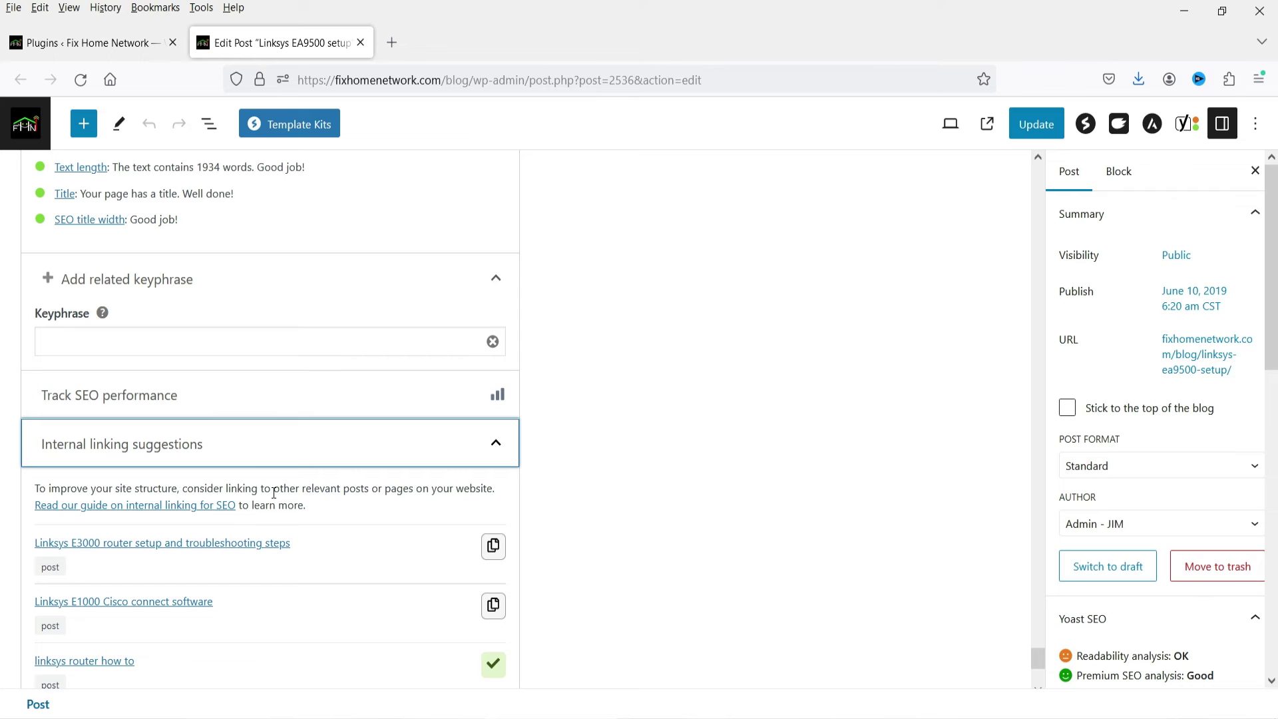
scroll(273, 492, down, 3)
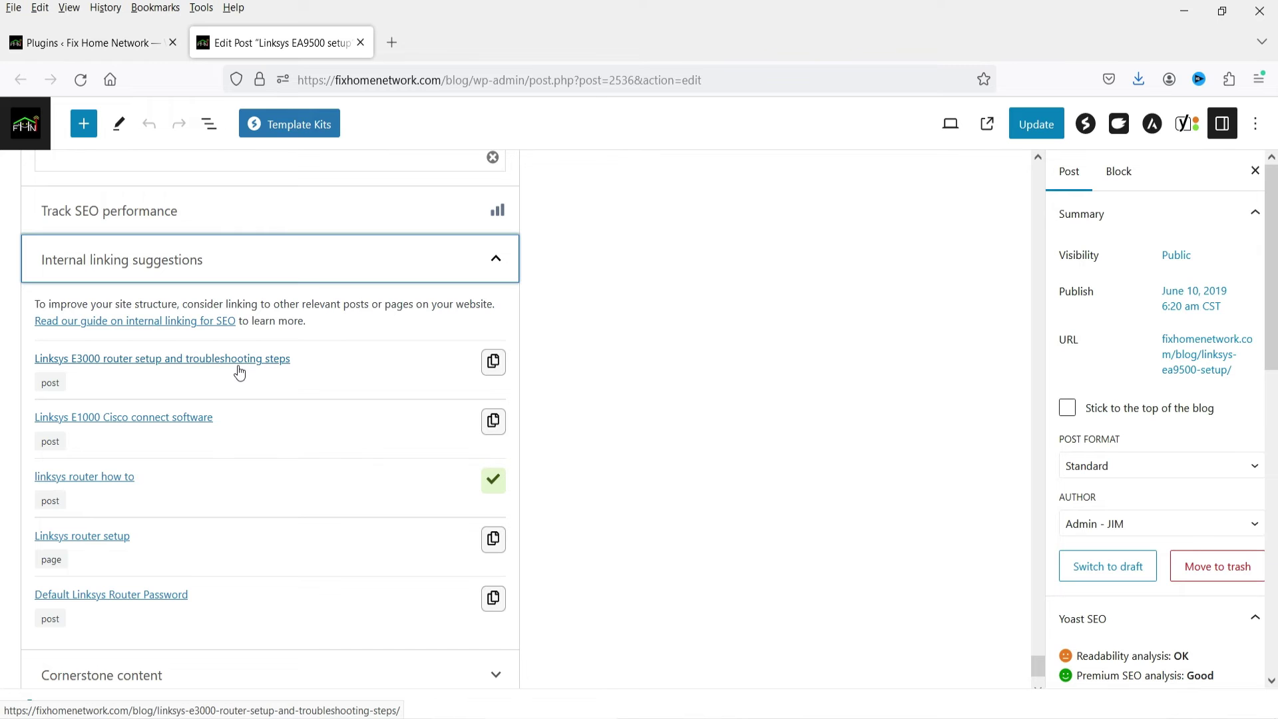
- Expand the Cornerstone content section and highlight part of its description
scroll(240, 373, down, 2)
click(158, 553)
scroll(199, 432, down, 2)
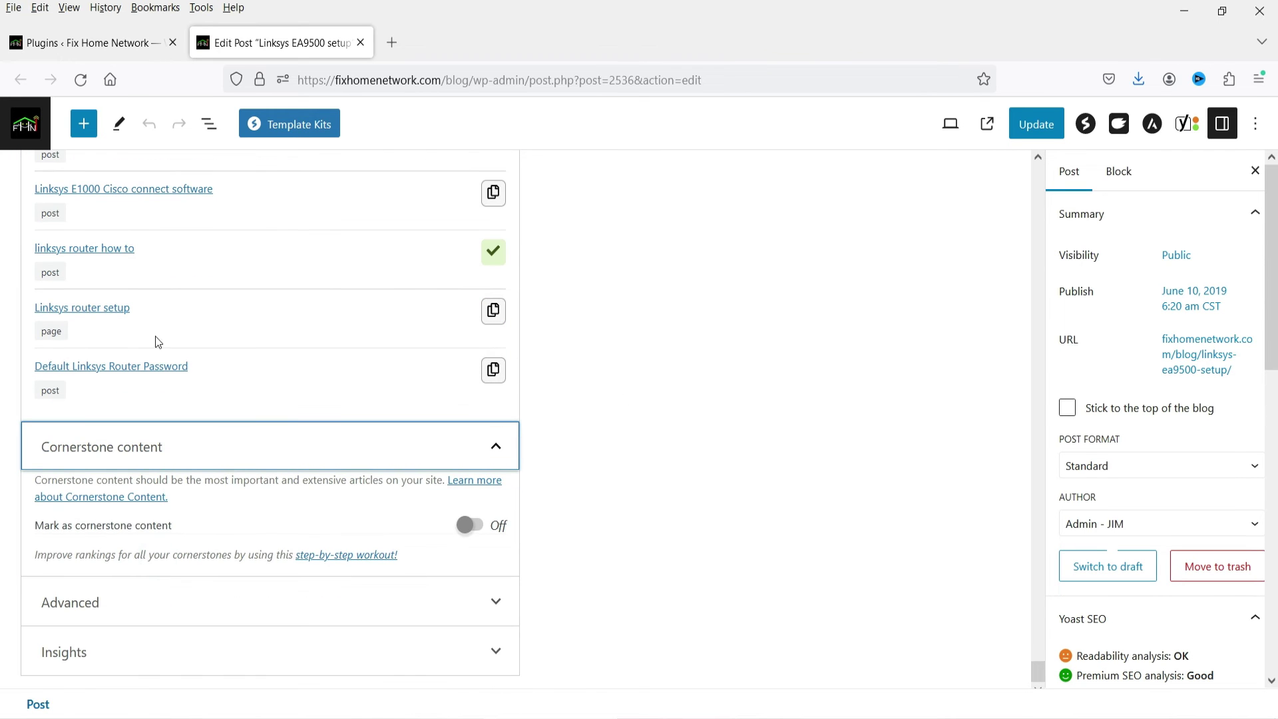
drag(160, 480, 379, 484)
click(370, 512)
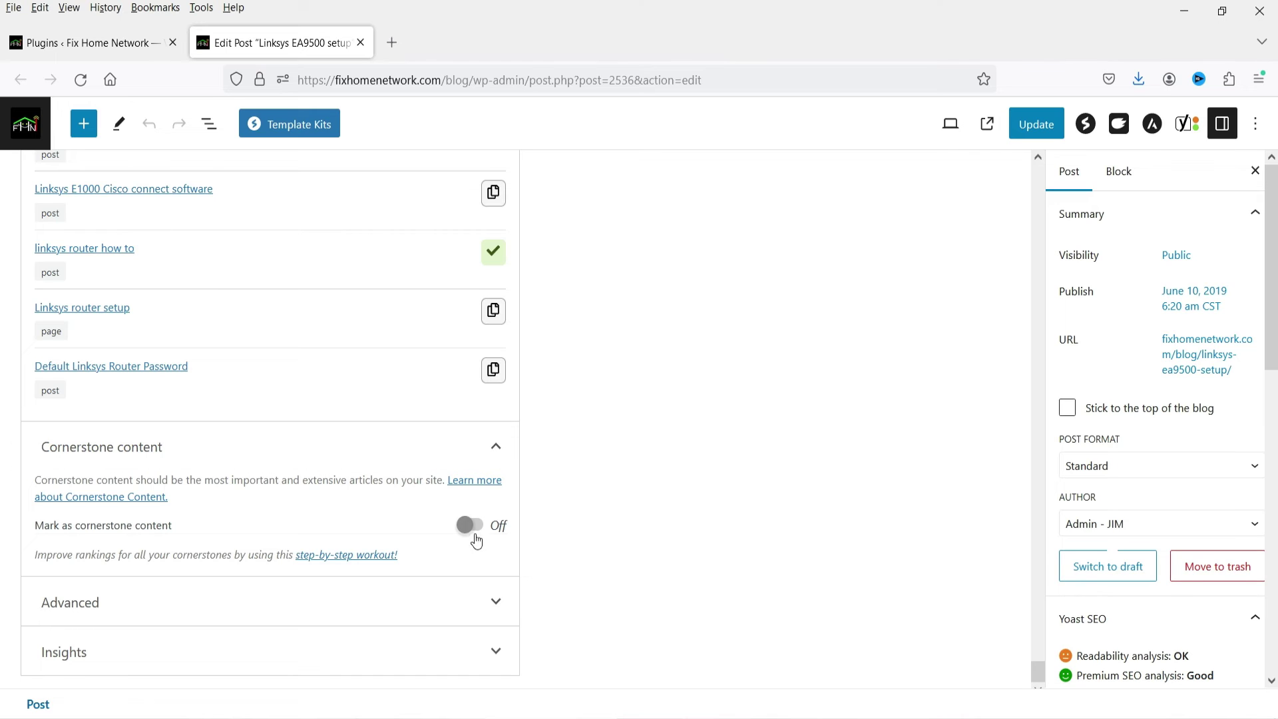
- Open the Yoast article on cornerstone content, skim it, and close it to return to the post editor
click(479, 486)
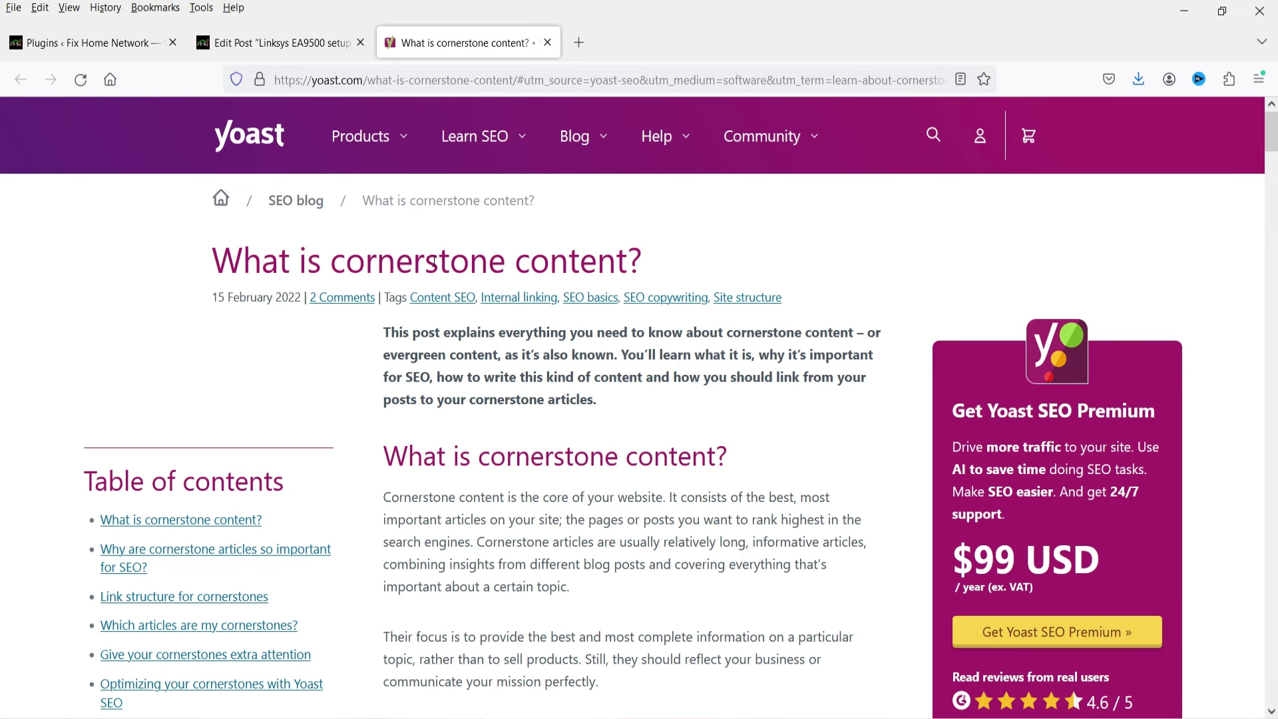
scroll(592, 412, down, 20)
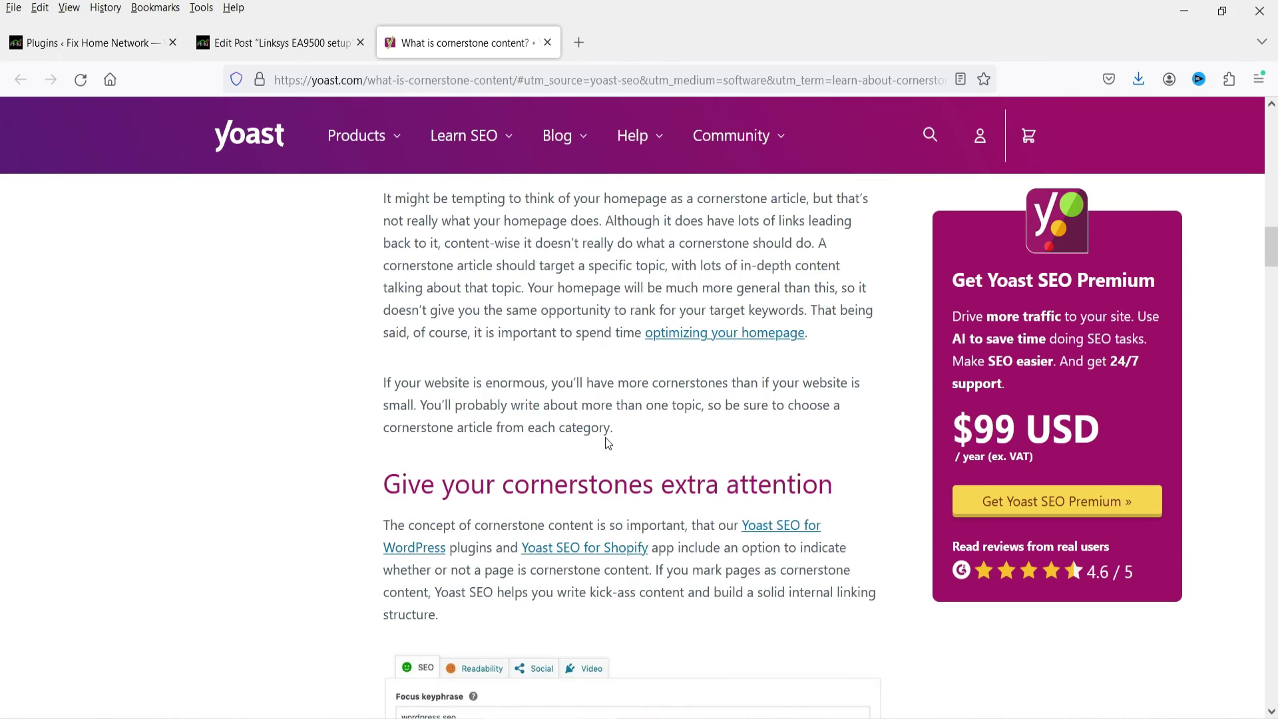
click(547, 43)
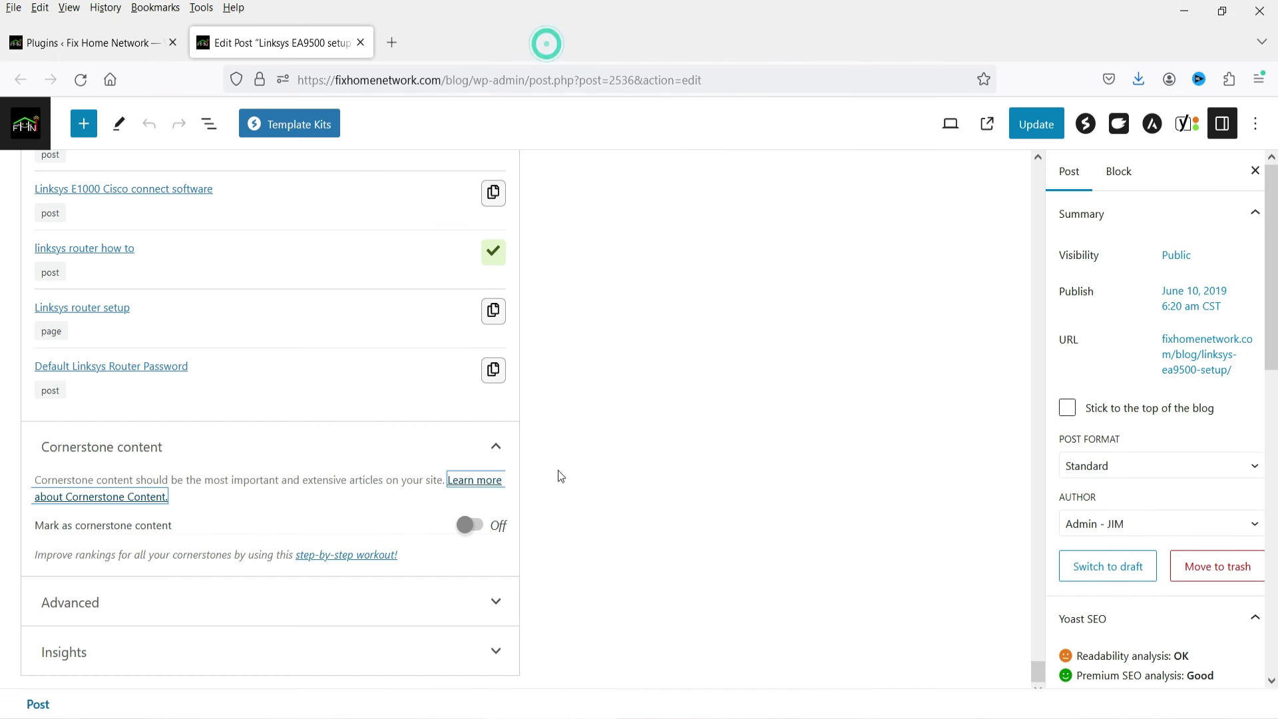
- Expand the Advanced settings and the Insights section, and review the list of prominent words
click(296, 599)
scroll(568, 416, down, 5)
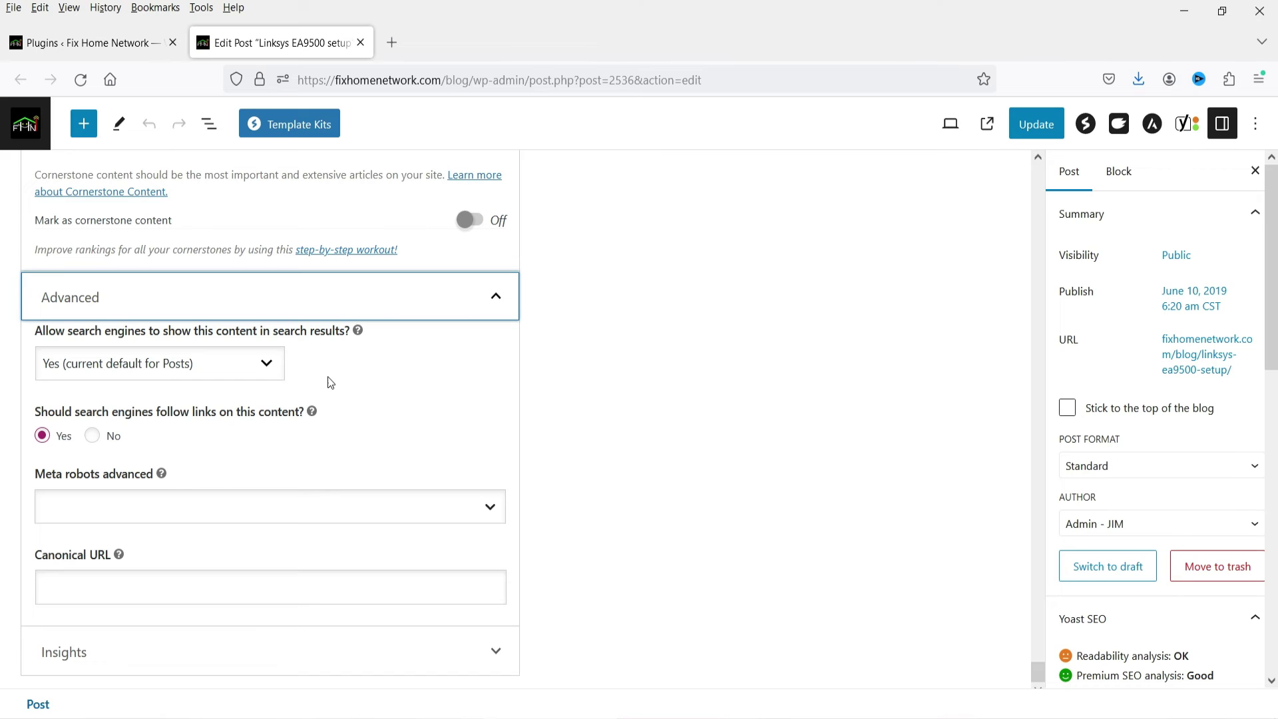
click(131, 652)
scroll(258, 469, down, 8)
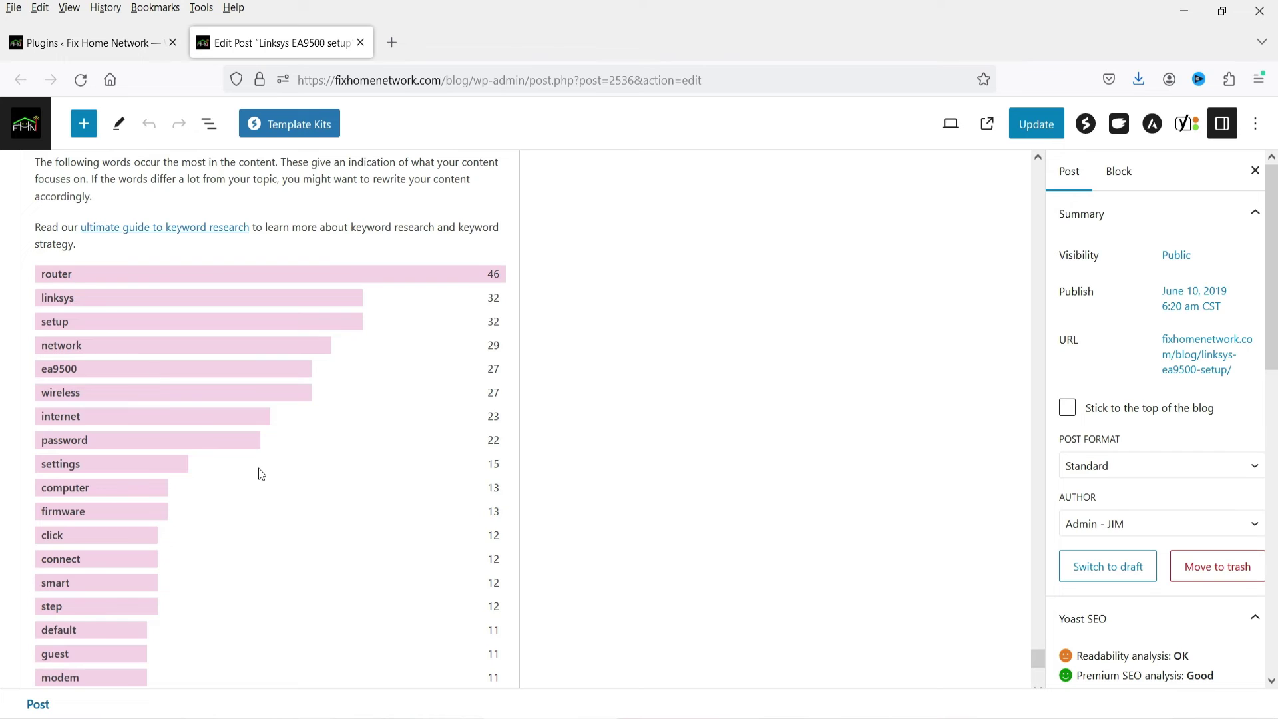
scroll(259, 466, up, 3)
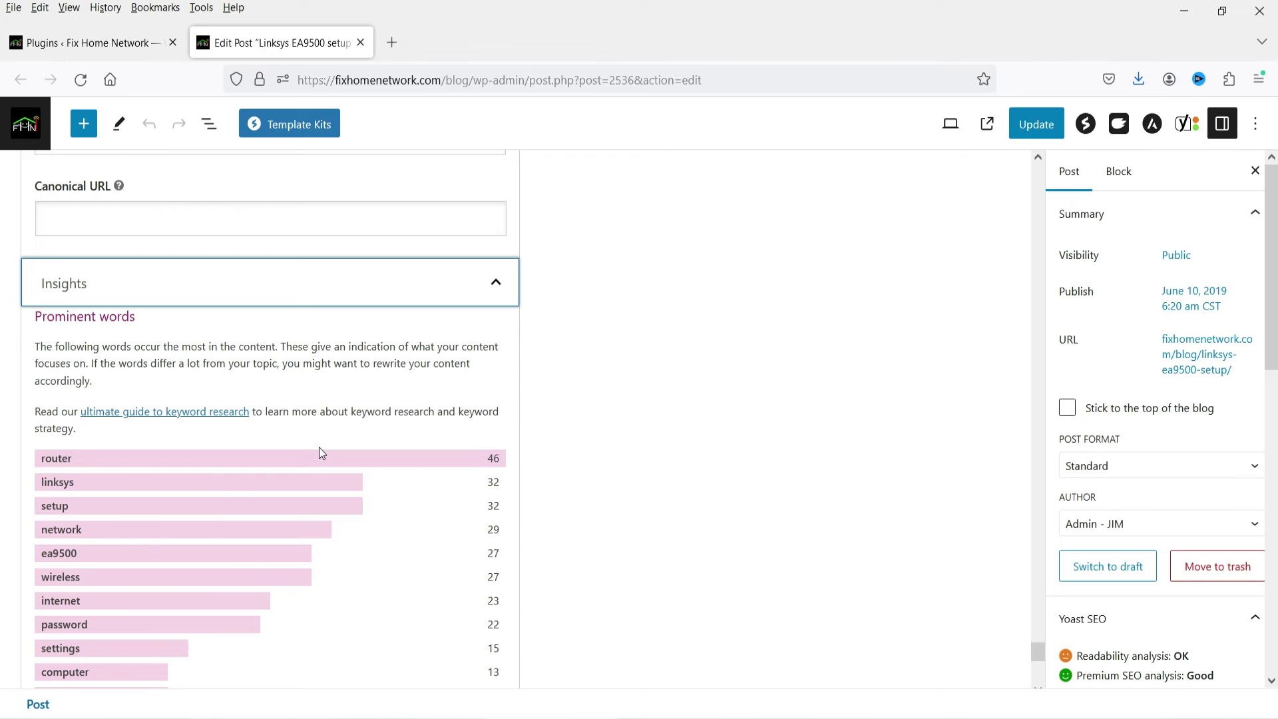
- Highlight "router" in the prominent words, and the Flesch reading ease description and word count below
click(53, 465)
drag(43, 462, 62, 462)
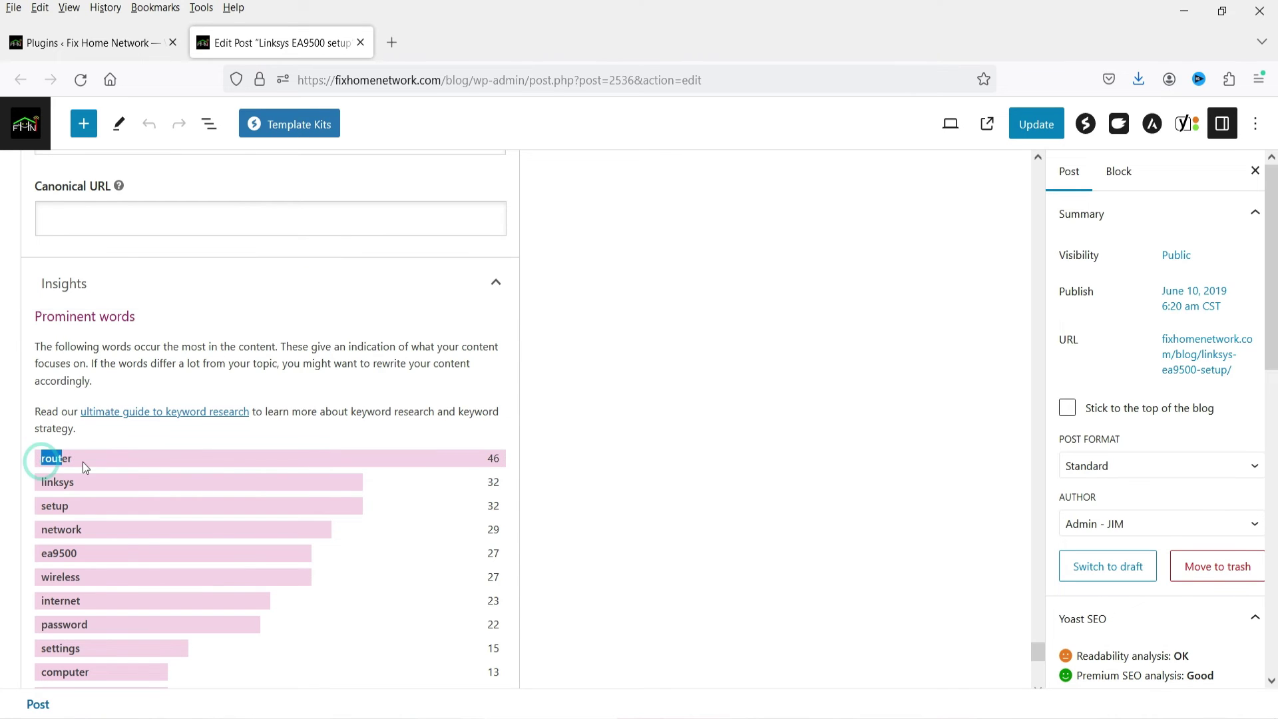
click(489, 457)
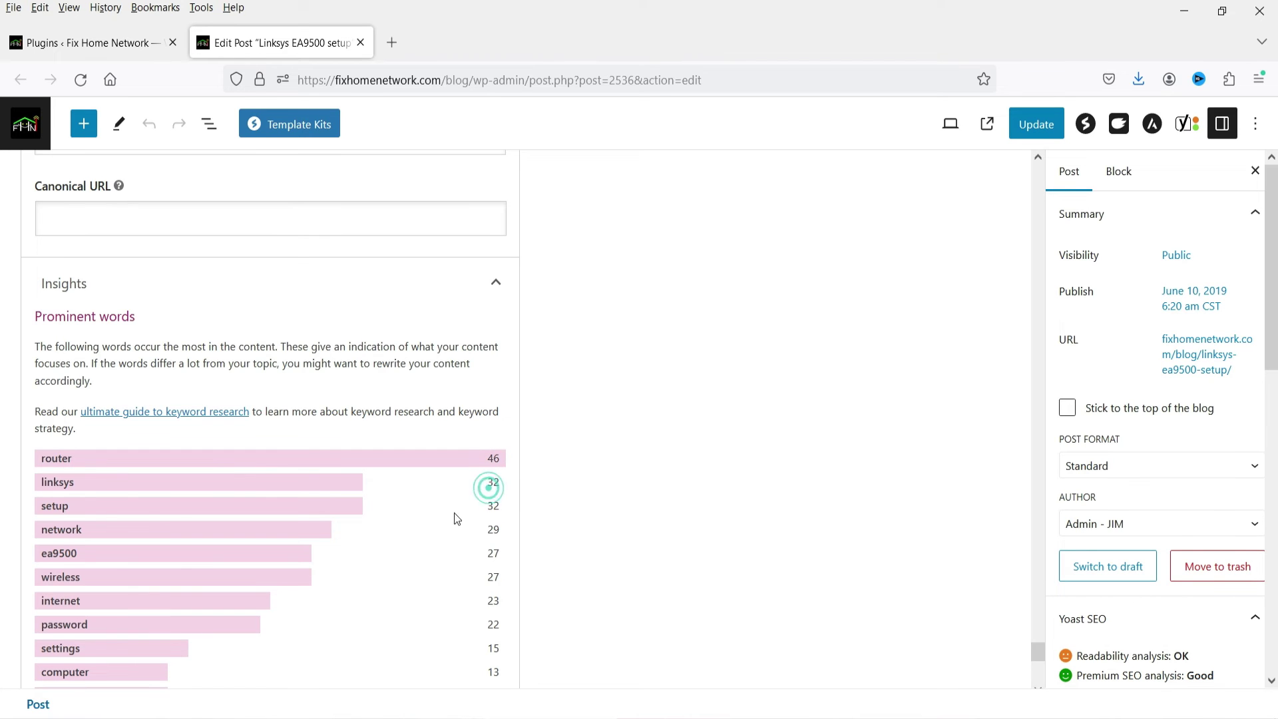
scroll(382, 513, down, 8)
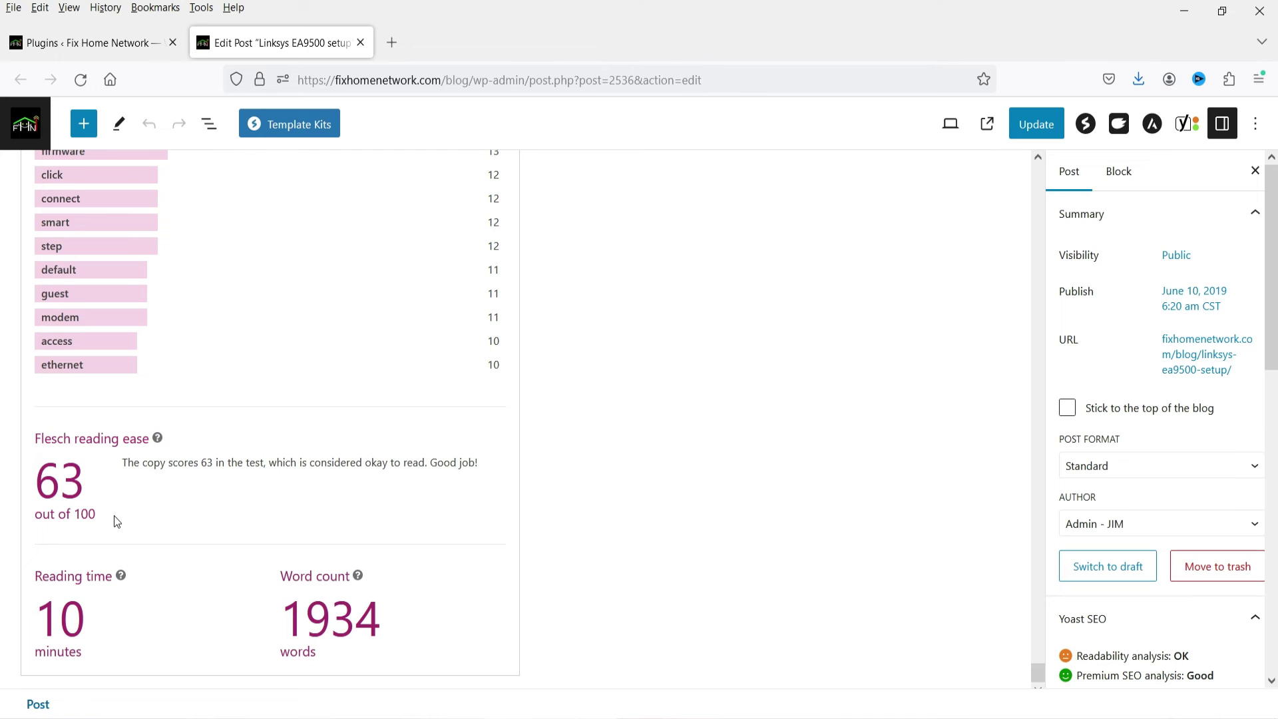
drag(126, 464, 259, 463)
click(325, 481)
drag(268, 627, 410, 625)
- Go back up to the Yoast SEO Premium analyses and view the readability results and the schema settings
scroll(629, 496, up, 15)
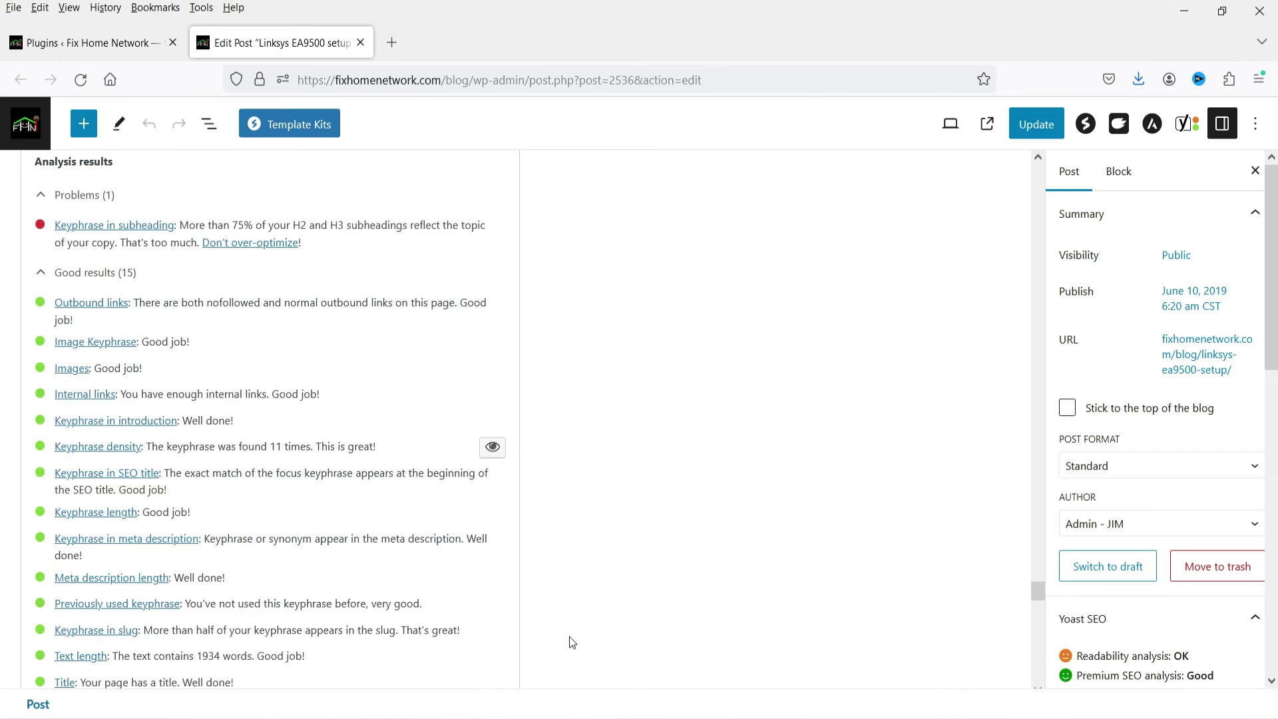
scroll(390, 620, up, 4)
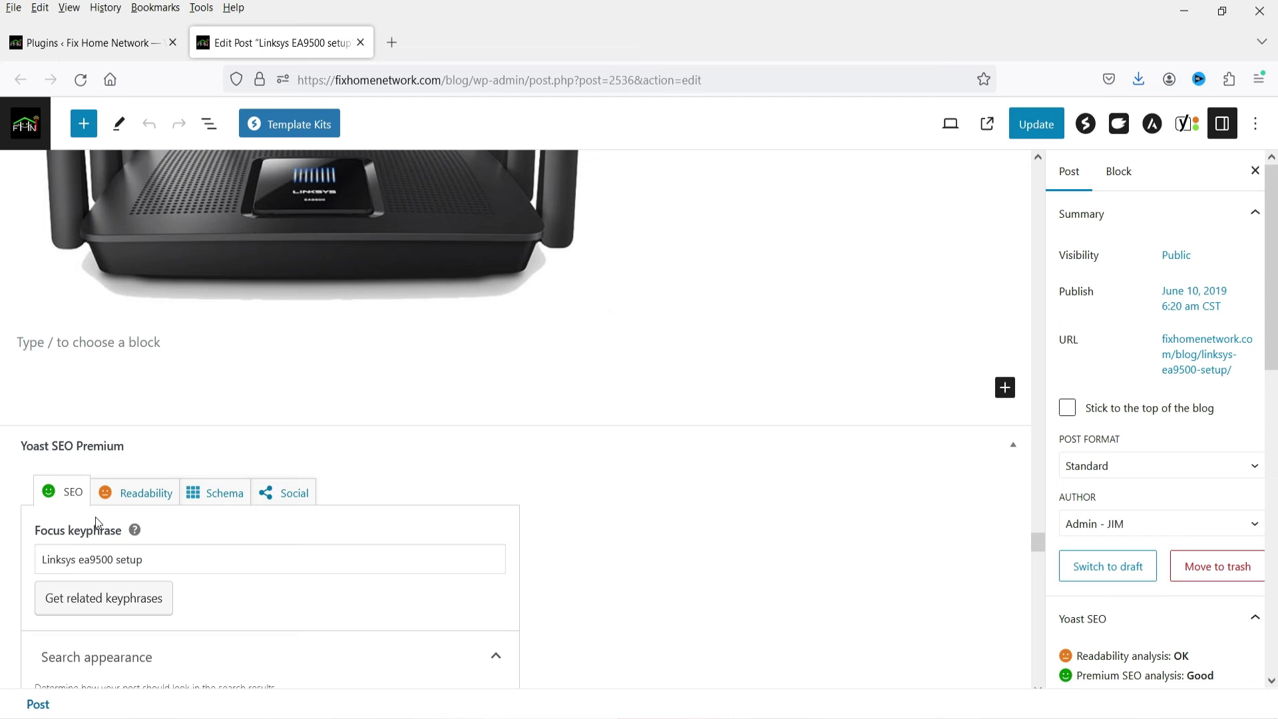
click(133, 504)
scroll(414, 423, down, 3)
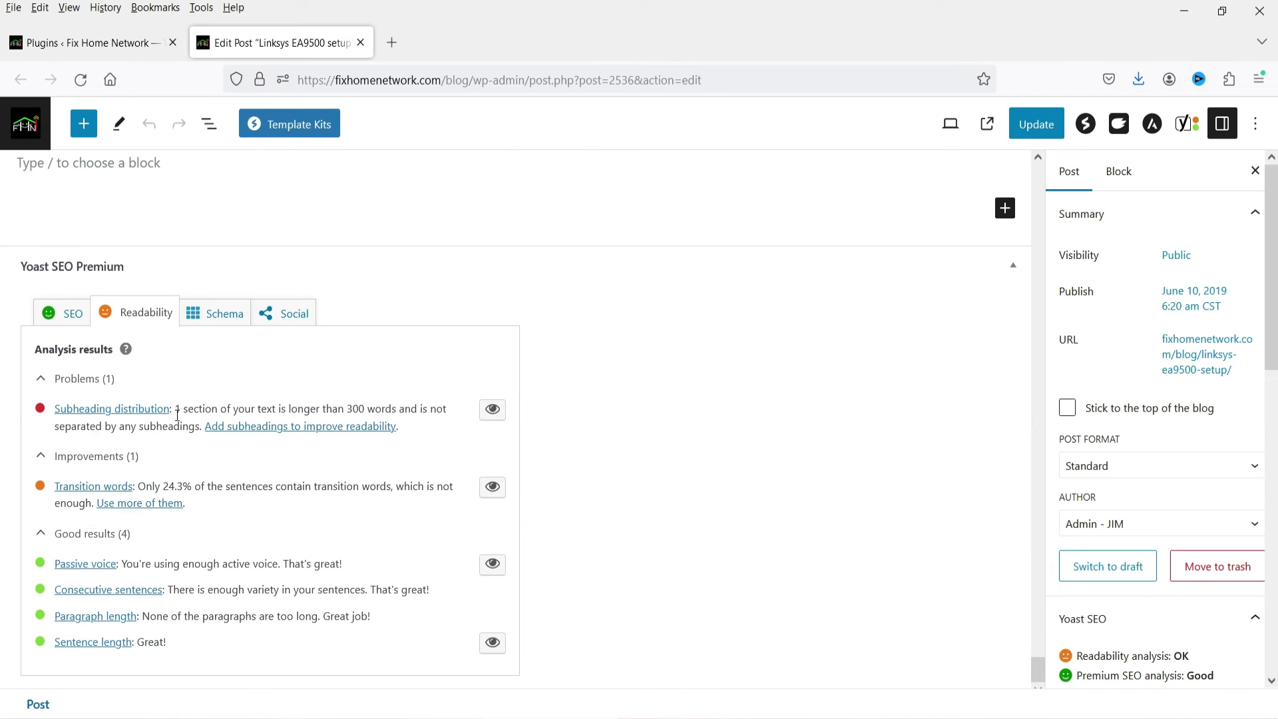
click(198, 324)
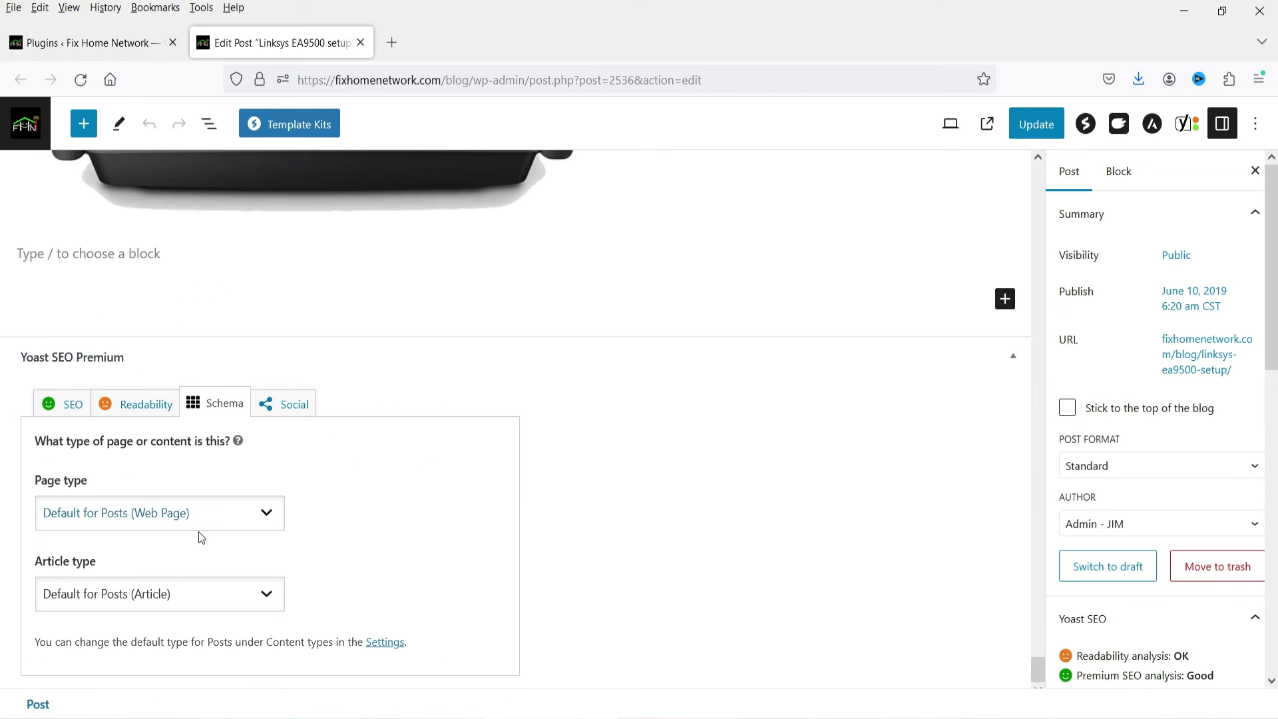
- Open the post's social media appearance settings and review the Facebook share preview
click(298, 416)
scroll(752, 437, down, 4)
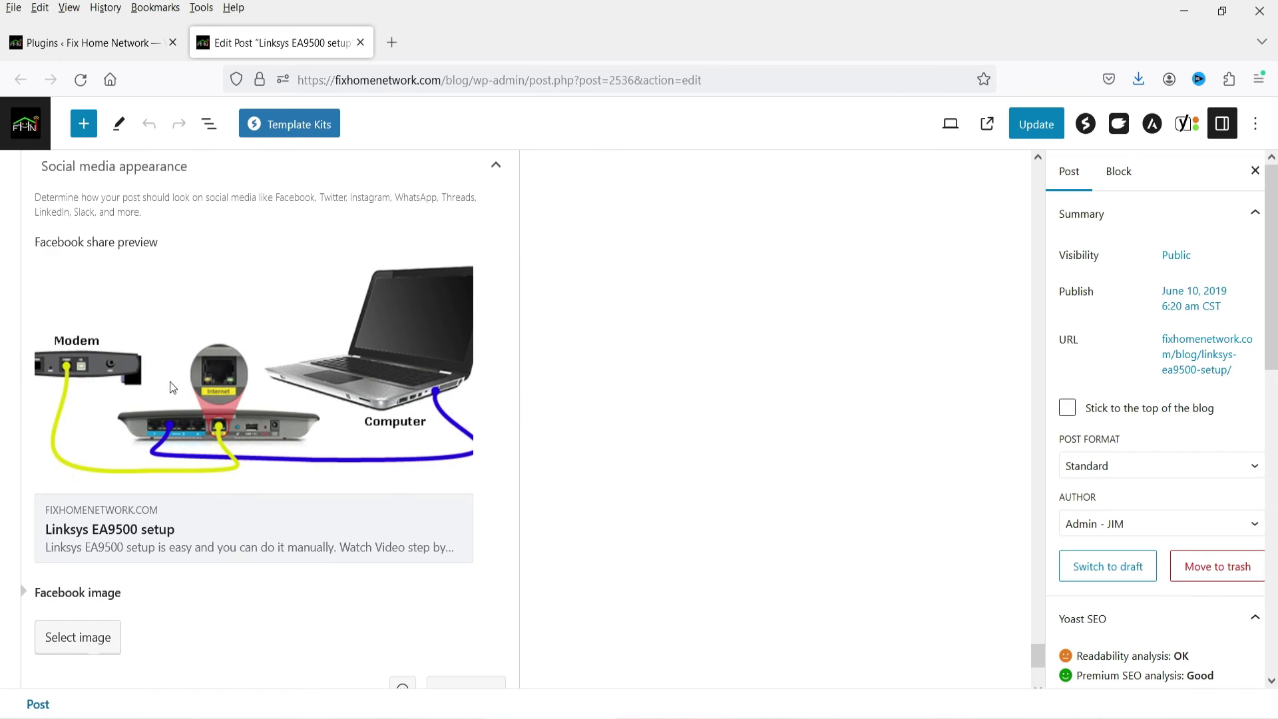
scroll(681, 442, down, 2)
- Return to the beginning of the post and copy its title, "Linksys EA9500 setup"
scroll(681, 442, up, 15)
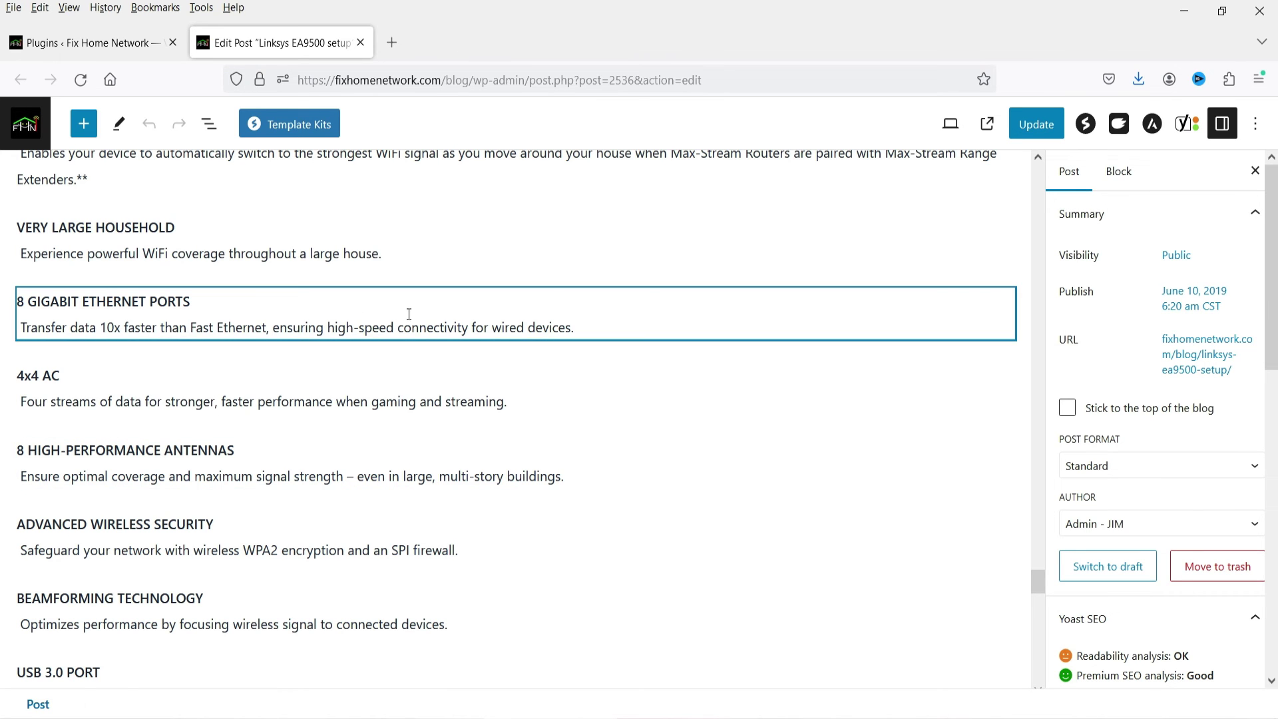
scroll(1229, 296, down, 4)
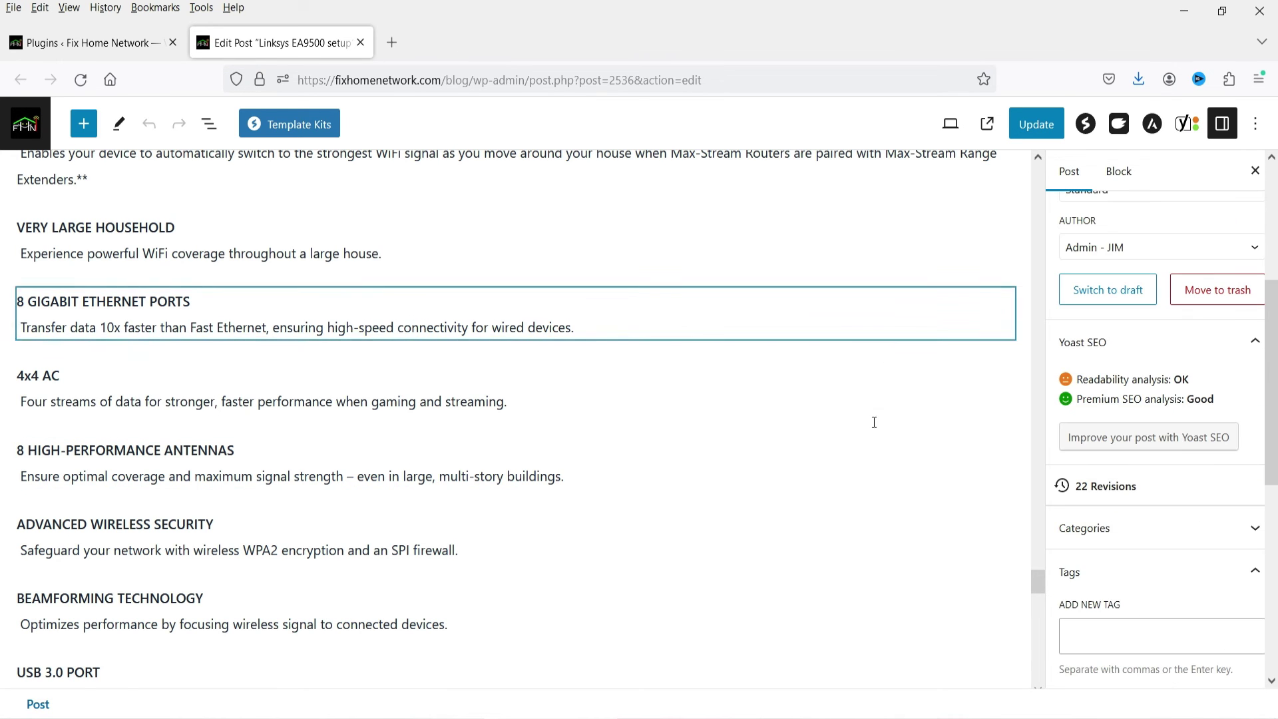
scroll(366, 331, up, 15)
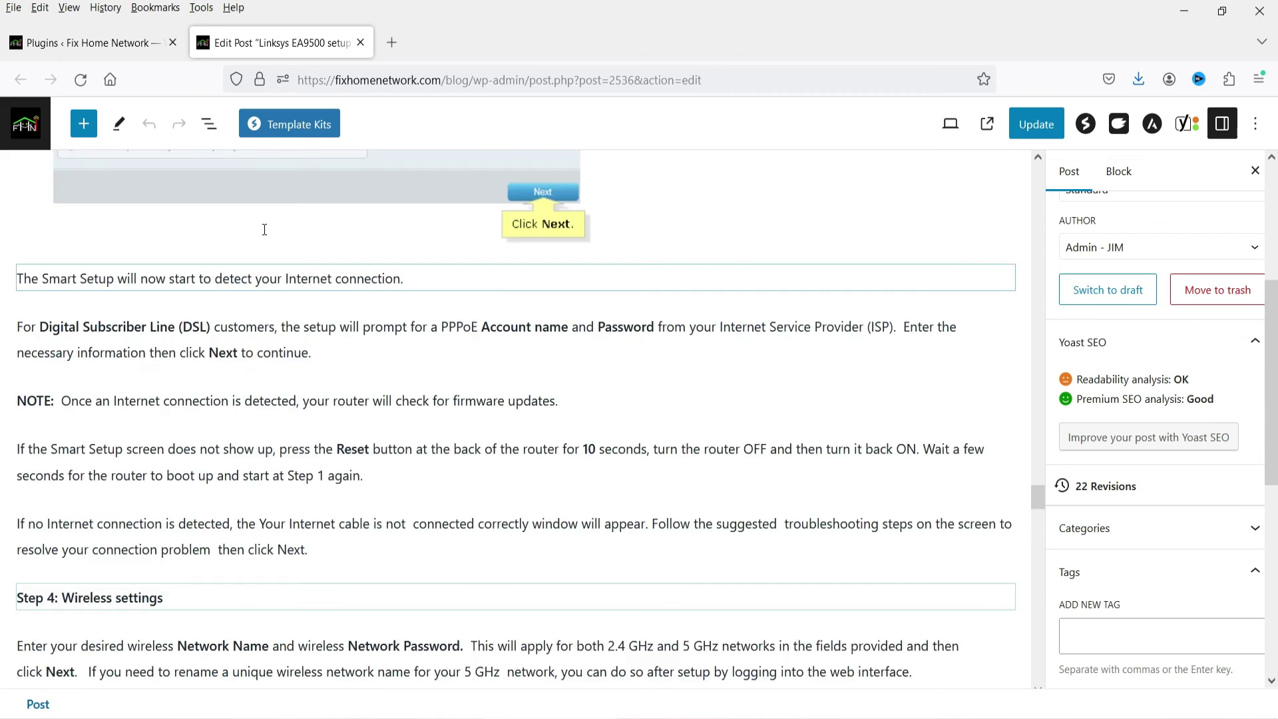
scroll(1037, 455, up, 20)
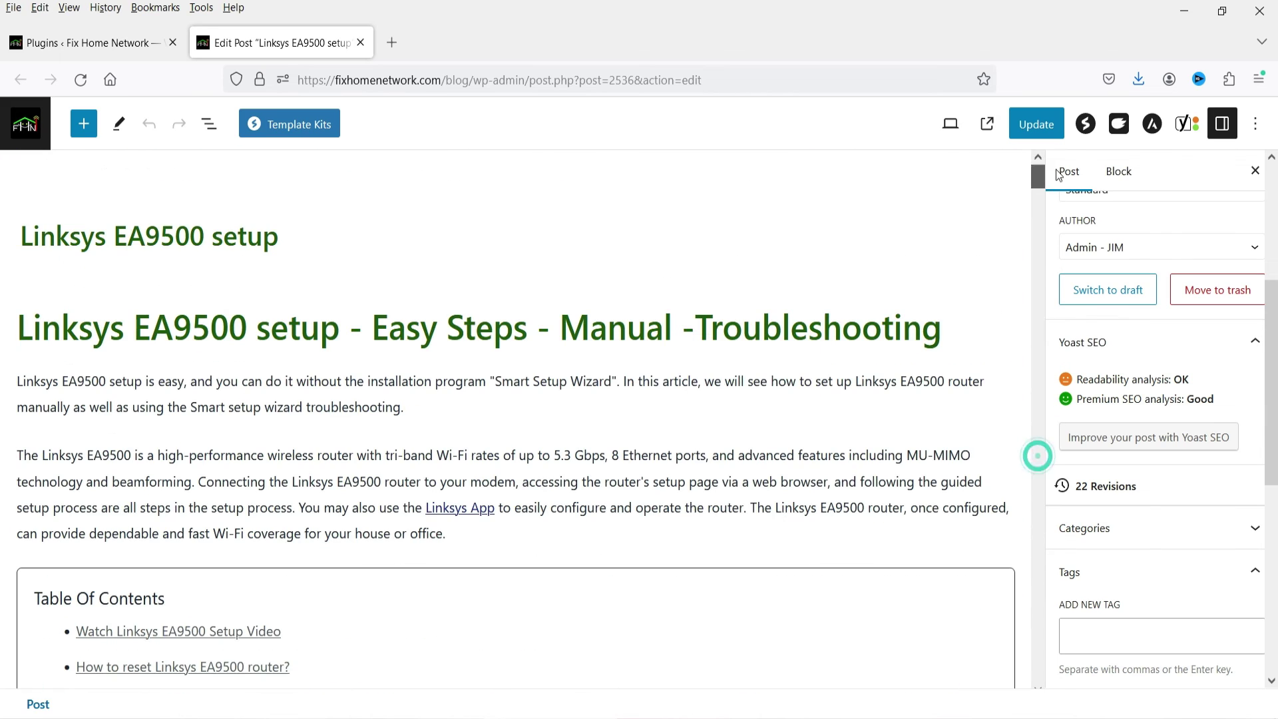
click(133, 241)
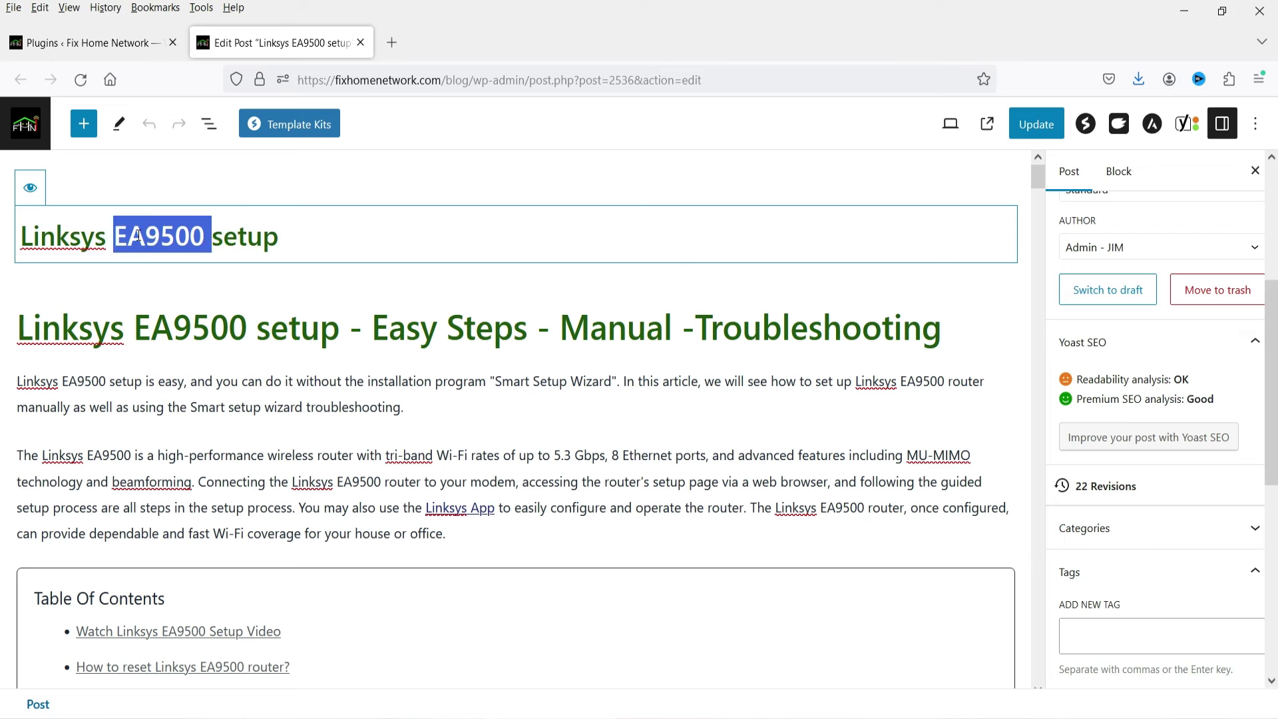
triple_click(133, 241)
key(ctrl+c)
- Open a new private Firefox window and load google.com
click(1258, 78)
click(1119, 233)
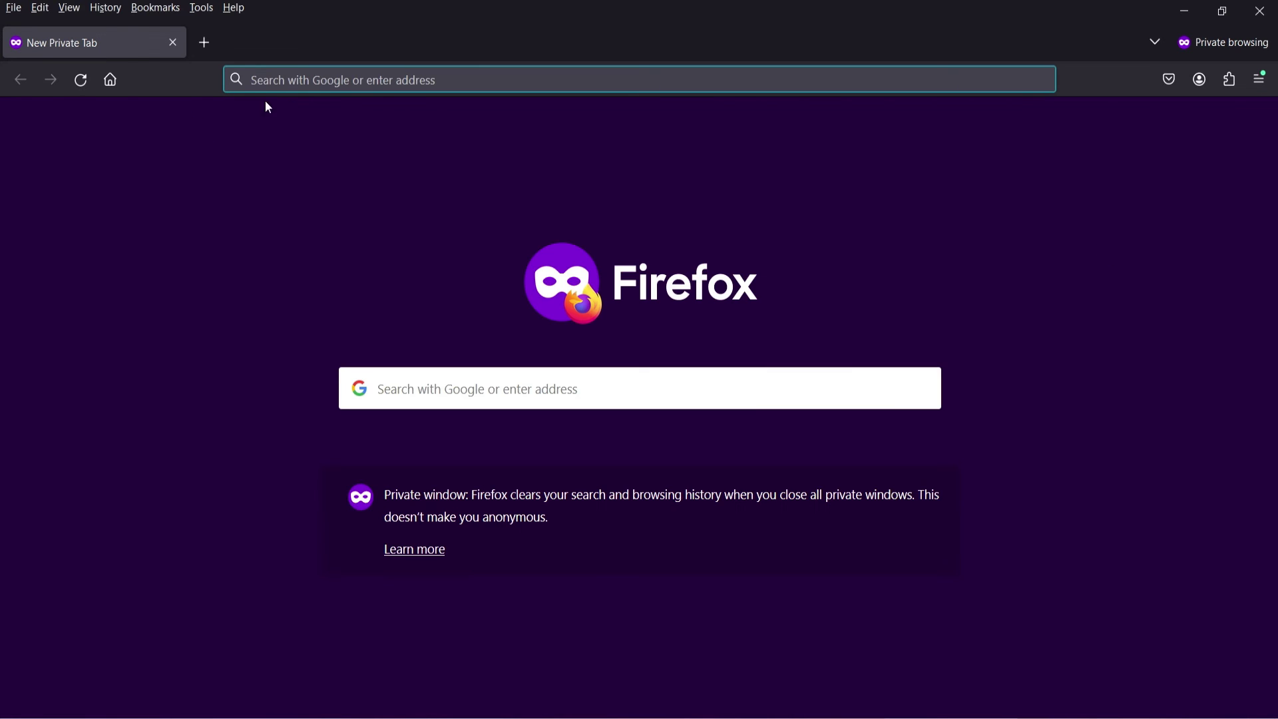
text(google.com)
key(Return)
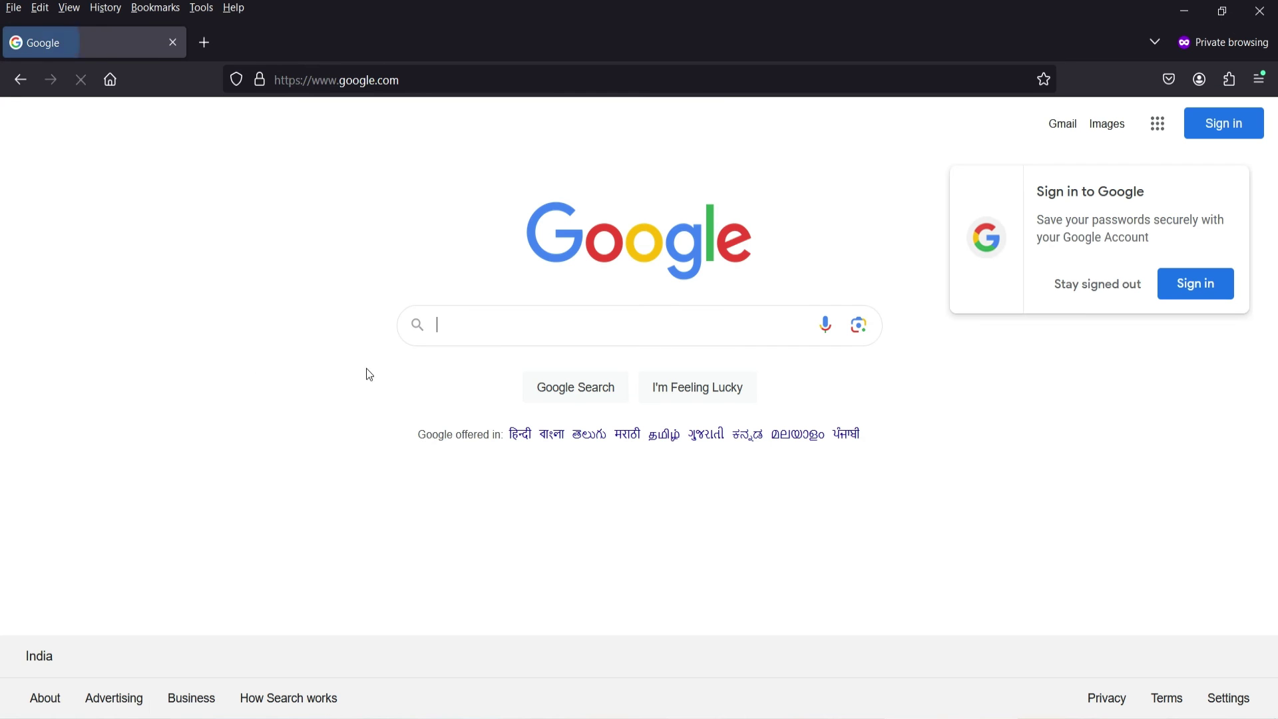
- Search Google for the copied post title "Linksys EA9500 setup"
click(488, 330)
key(ctrl+v)
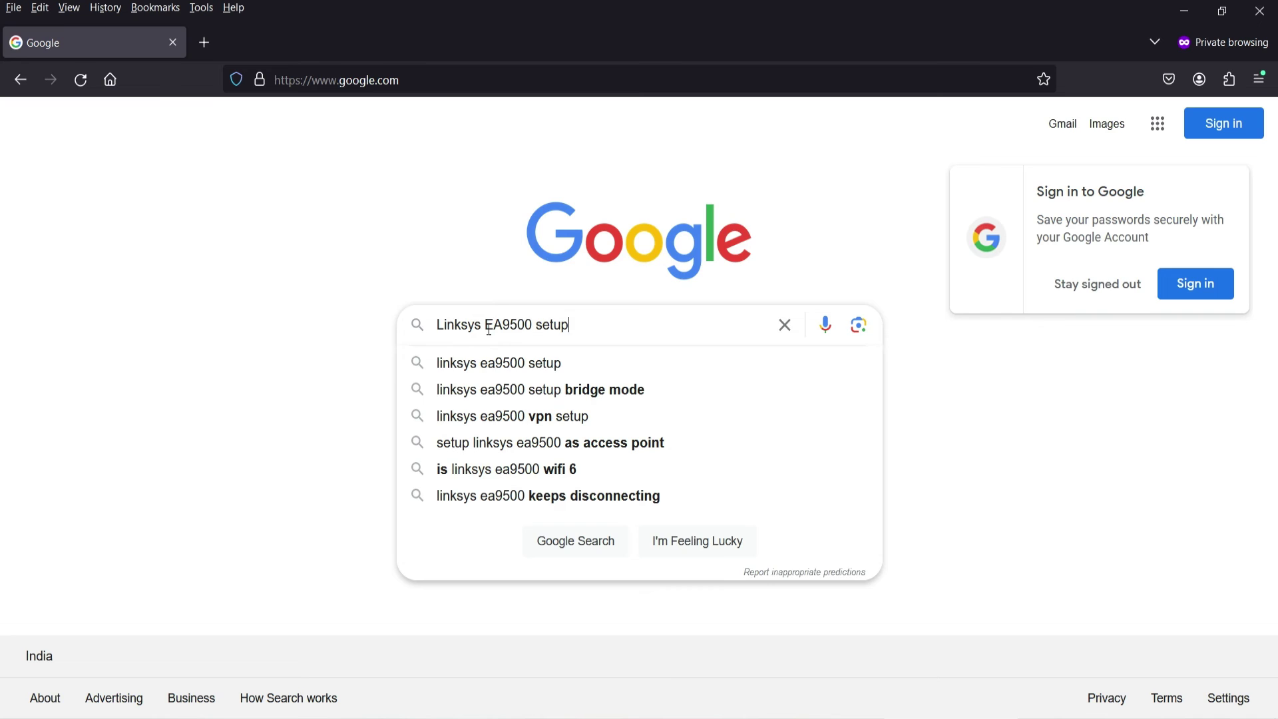
key(Return)
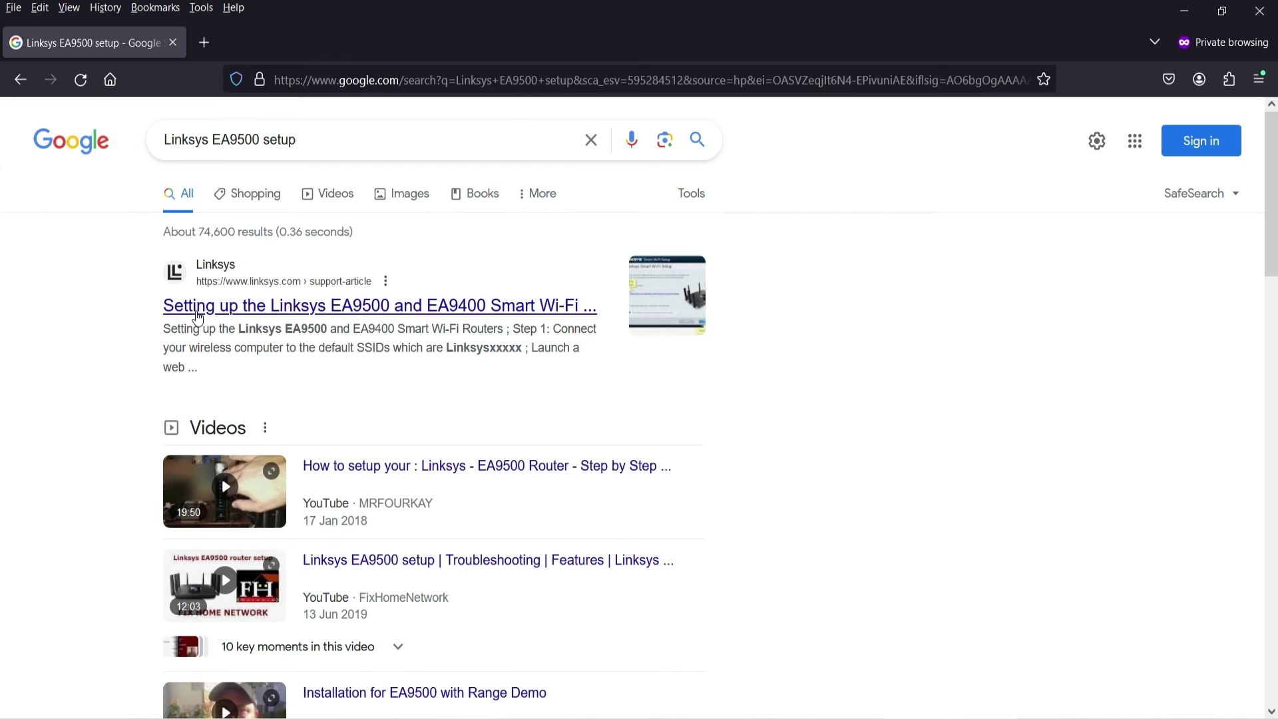
- Look through the "Linksys EA9500 setup" search results for the Fix Home Network video and blog article
scroll(69, 332, down, 2)
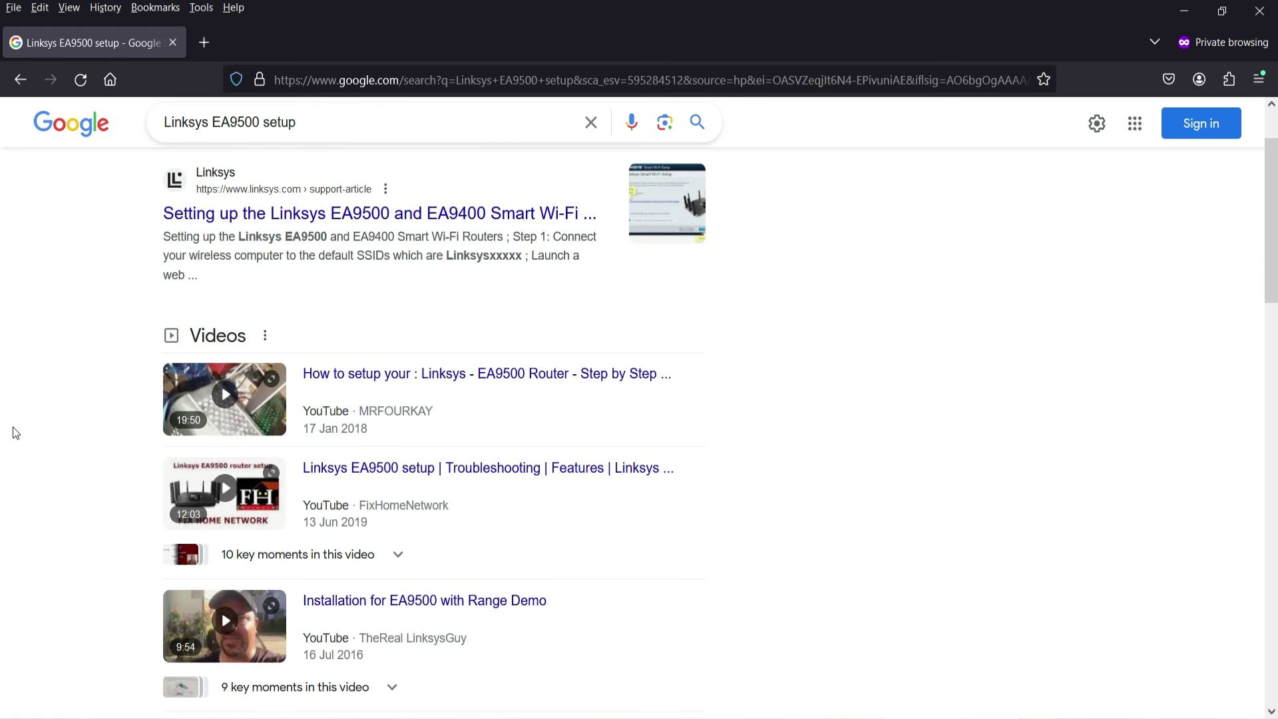
scroll(12, 429, down, 6)
scroll(666, 369, up, 3)
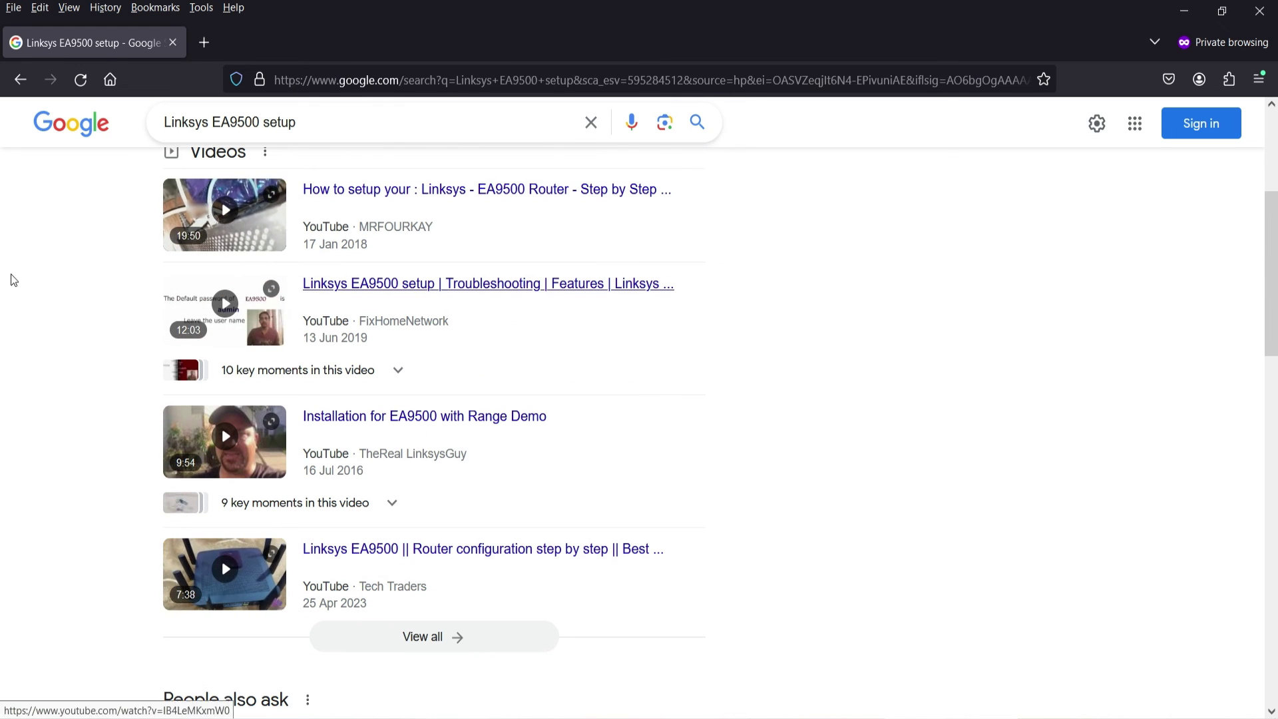
scroll(4, 433, down, 5)
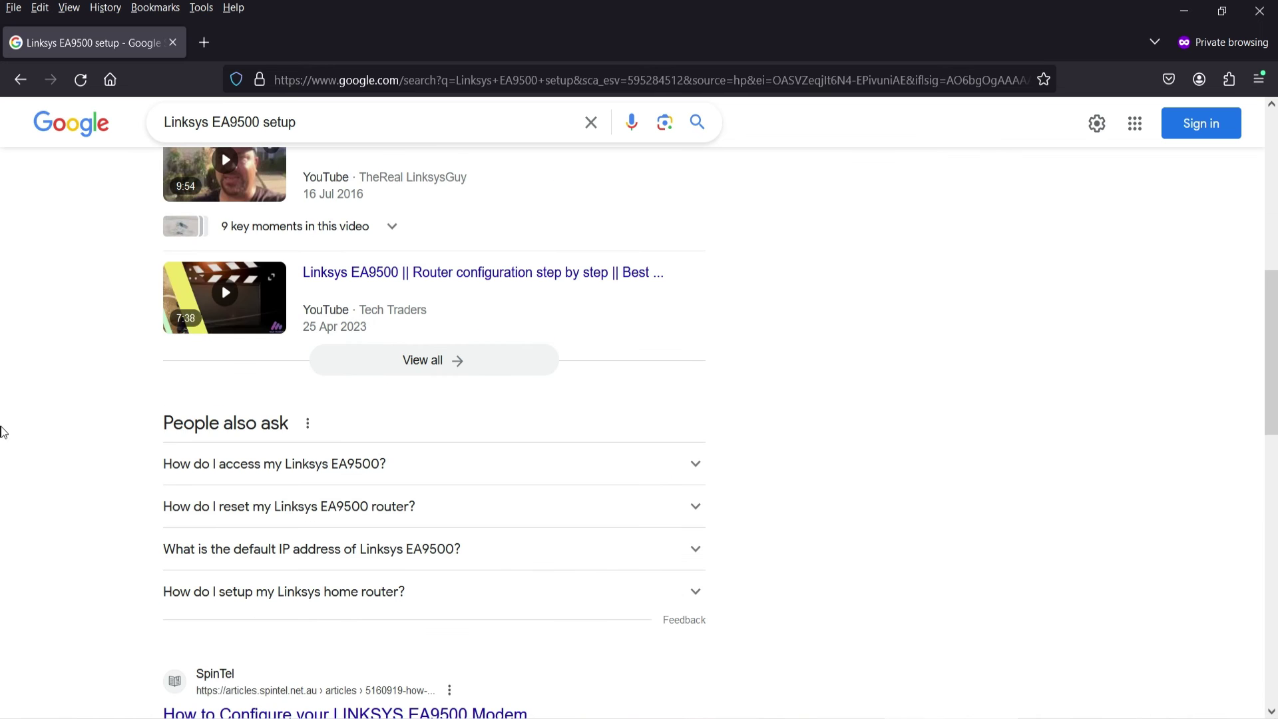
scroll(5, 376, down, 7)
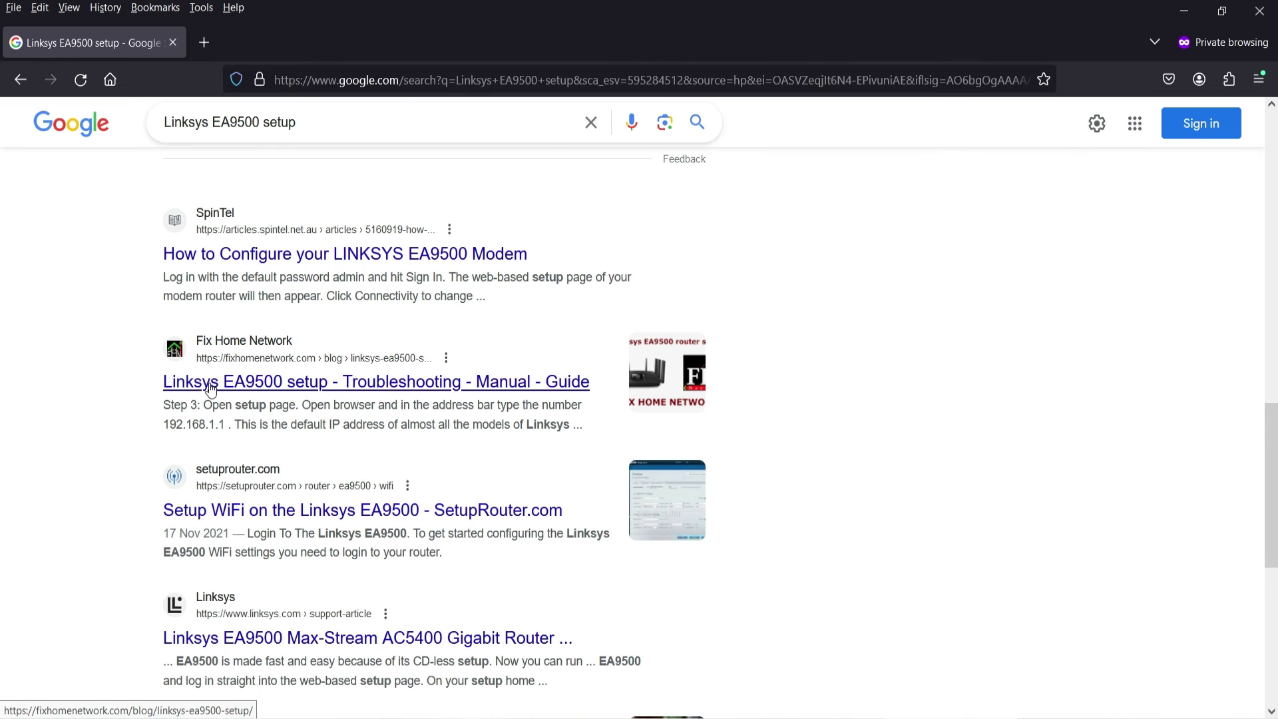
click(333, 123)
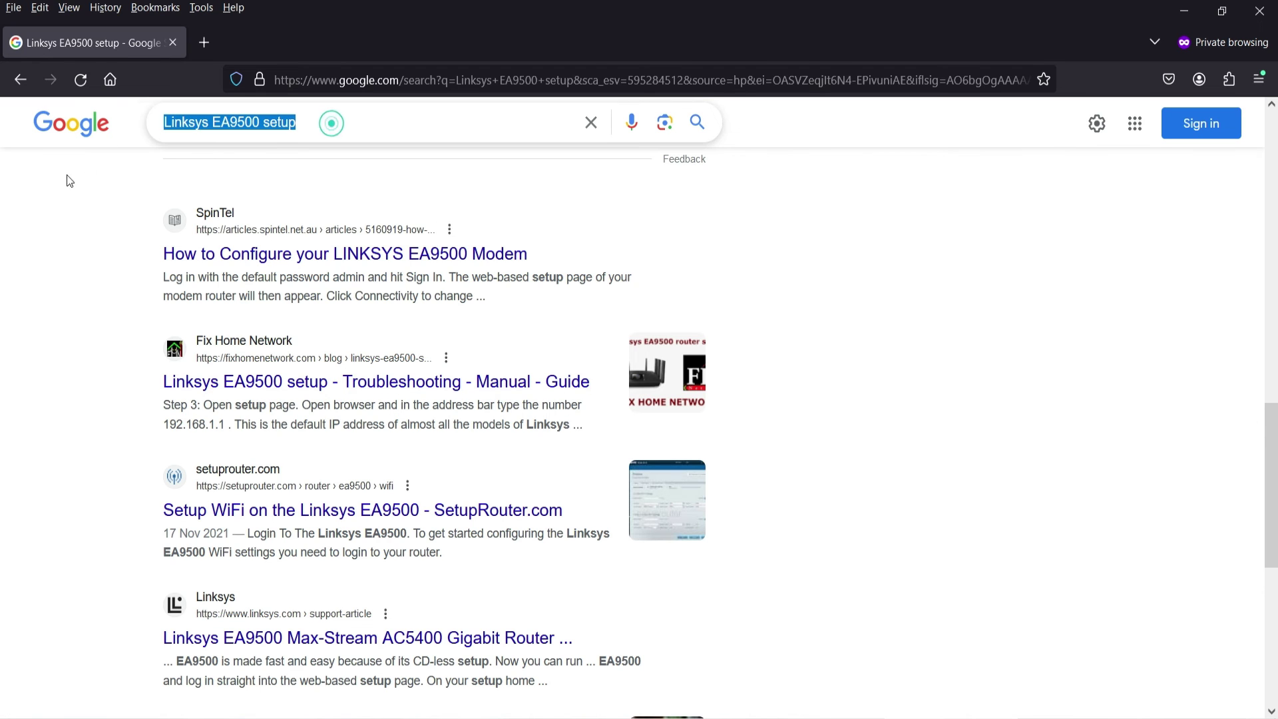
click(26, 453)
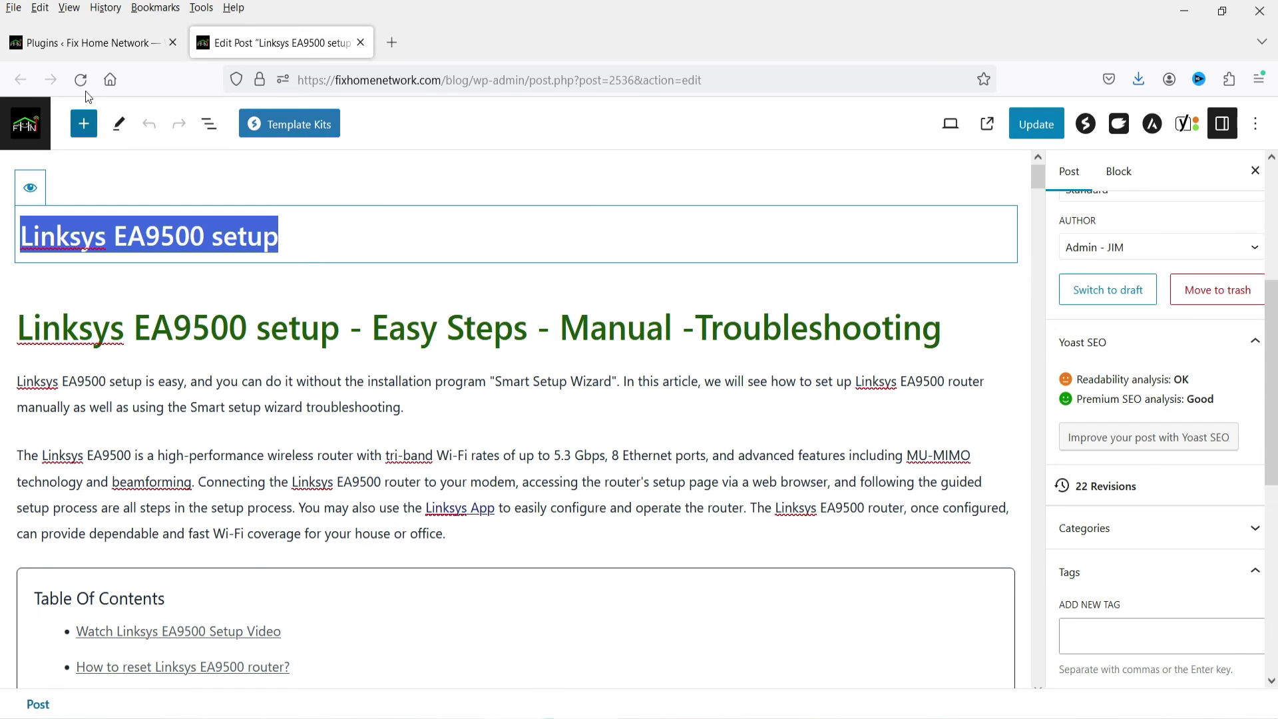
- Return to the WordPress admin, list all posts, and open the "Linksys AC1200 setup" post for editing in a new tab
click(87, 42)
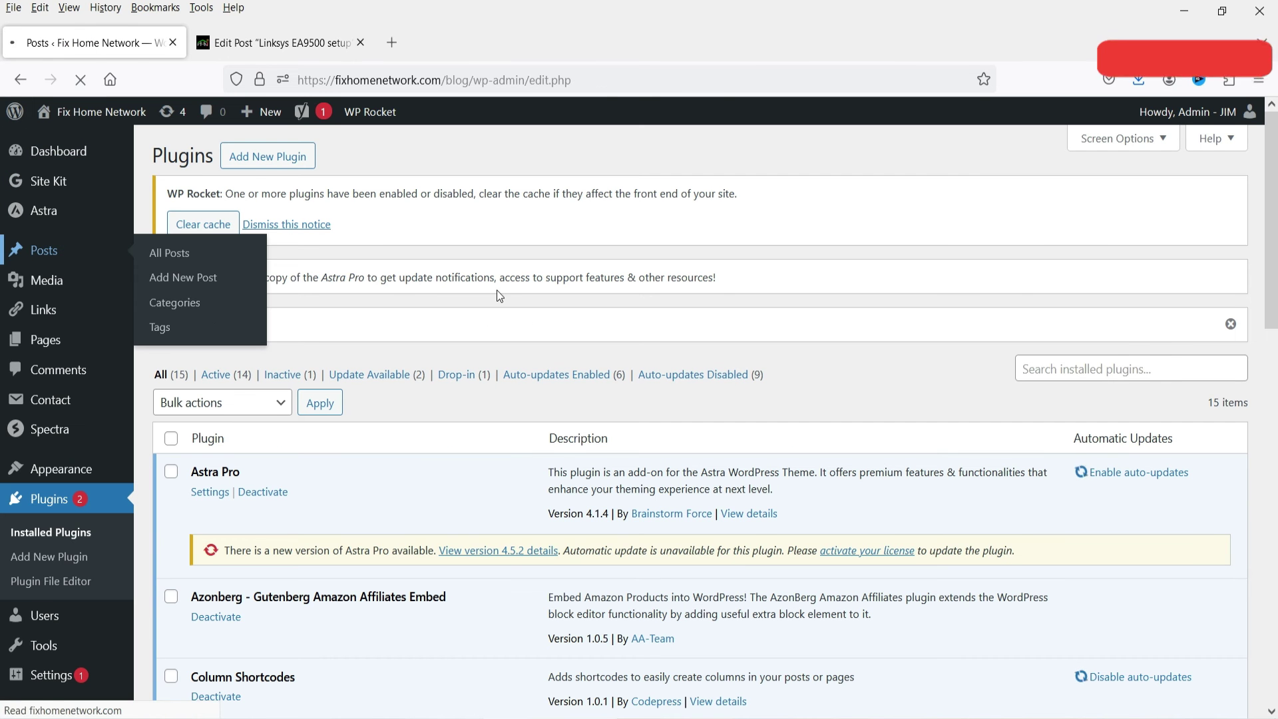
click(128, 256)
click(428, 303)
right_click(197, 314)
click(241, 332)
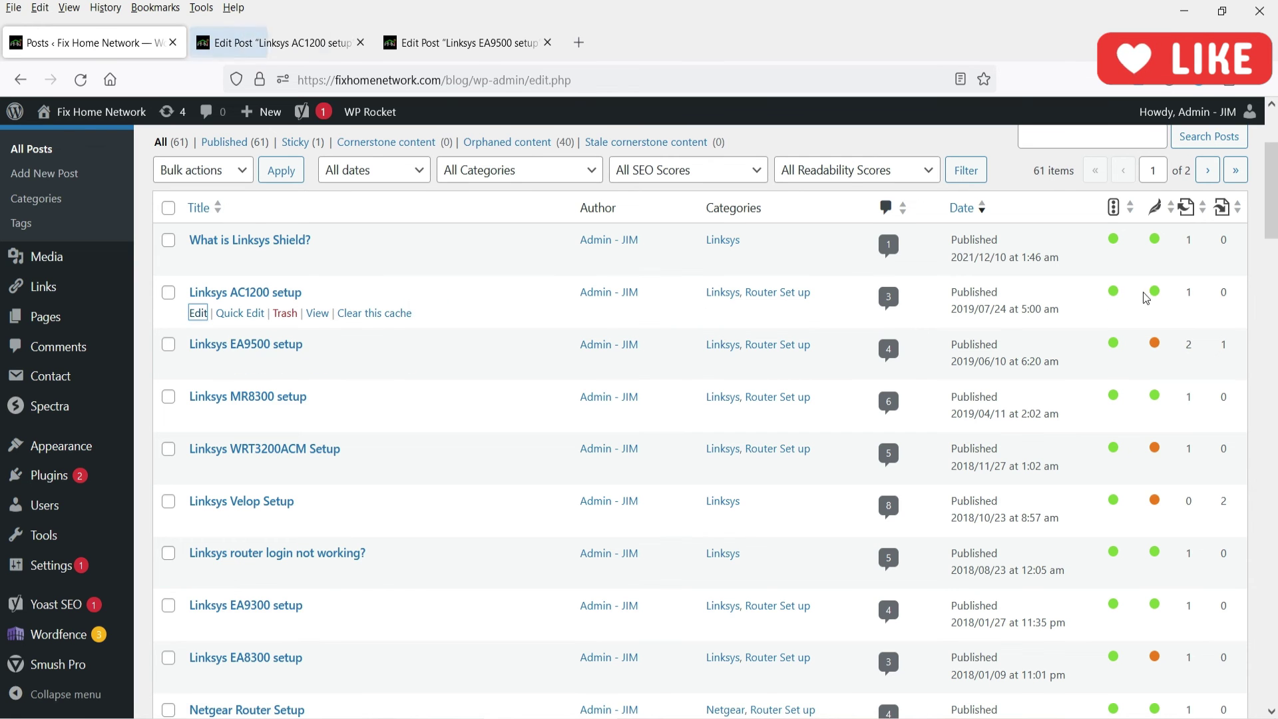
click(283, 46)
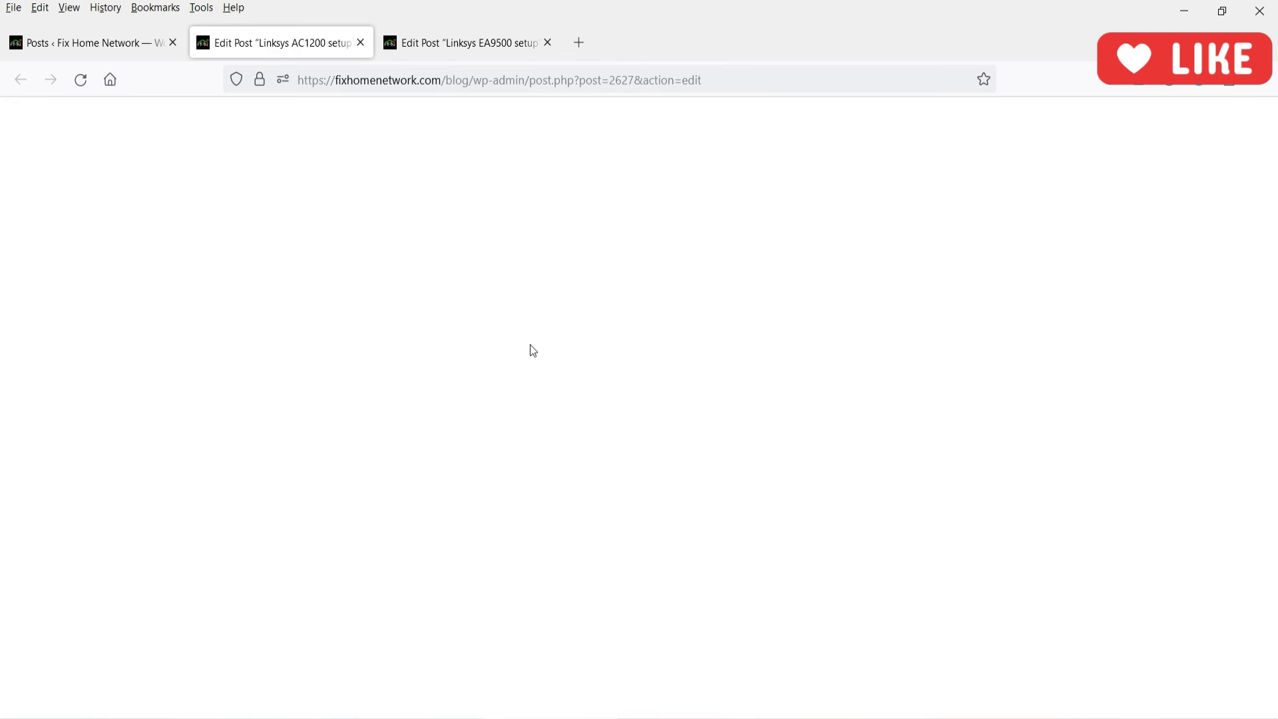
- Review the post's readability analysis in Yoast SEO Premium and copy its focus keyphrase, "Linksys AC1200 setup"
drag(1033, 189, 1035, 633)
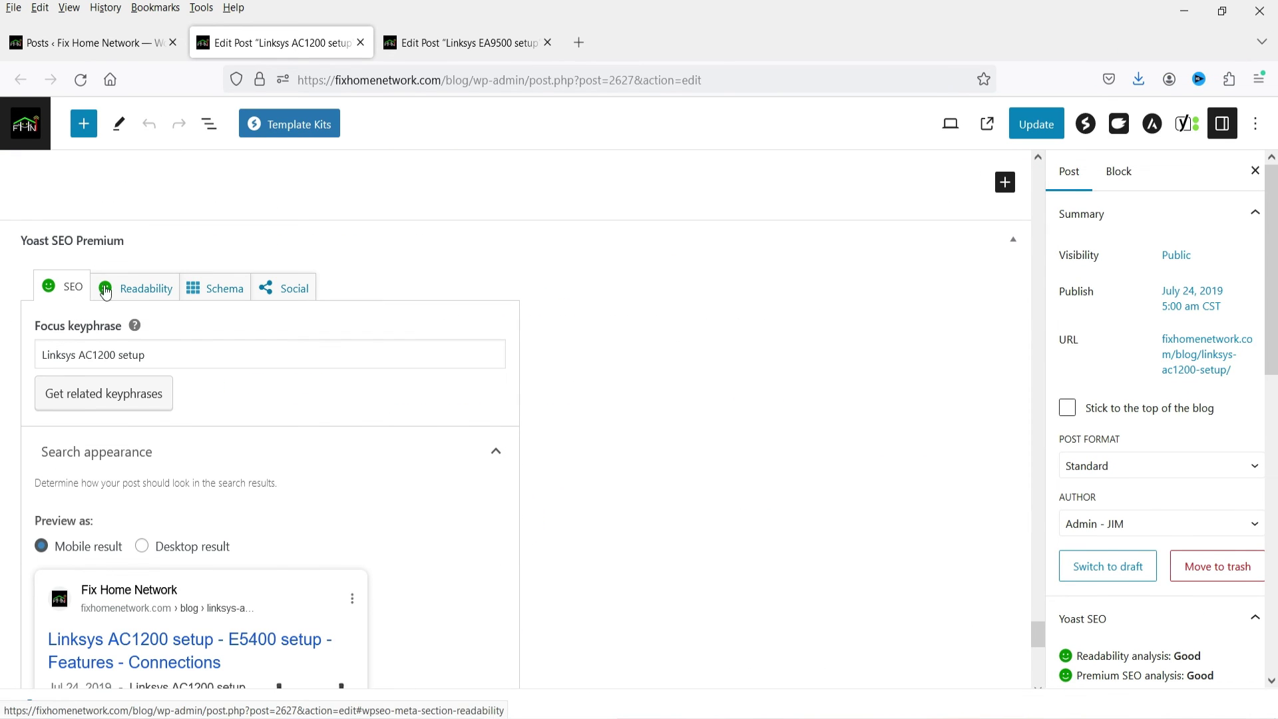
click(130, 291)
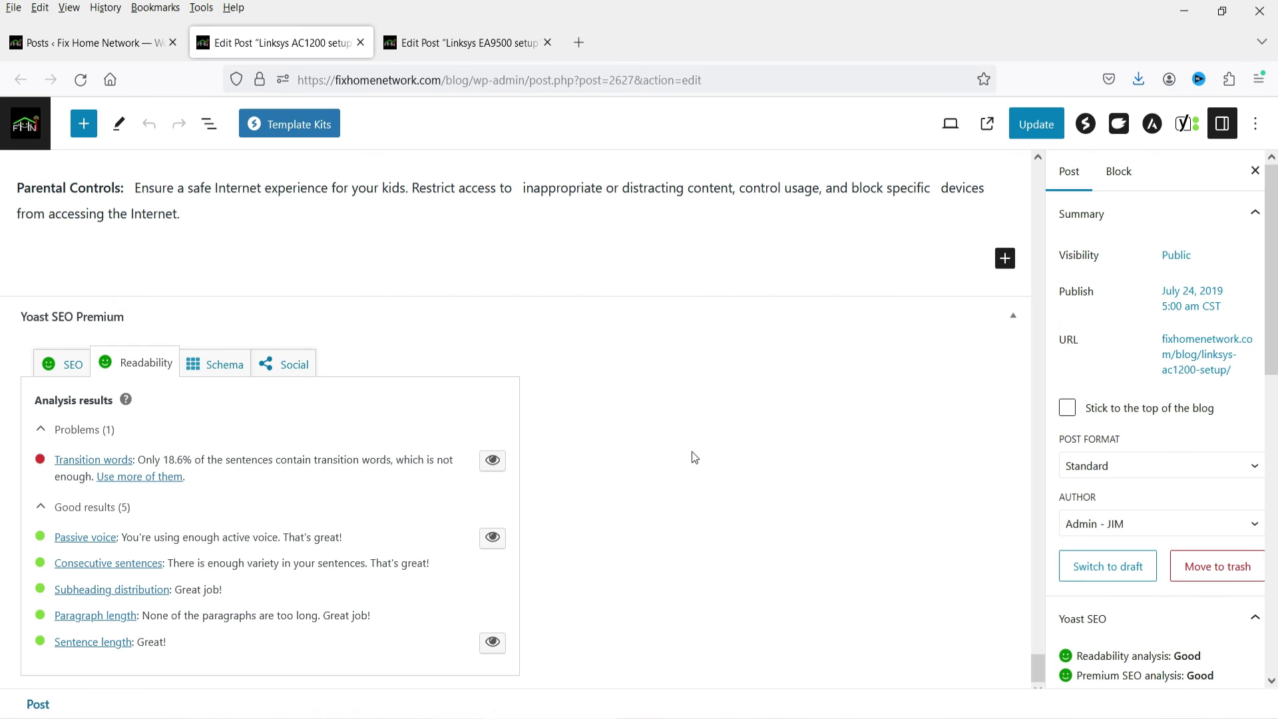
click(61, 364)
triple_click(170, 434)
key(ctrl+c)
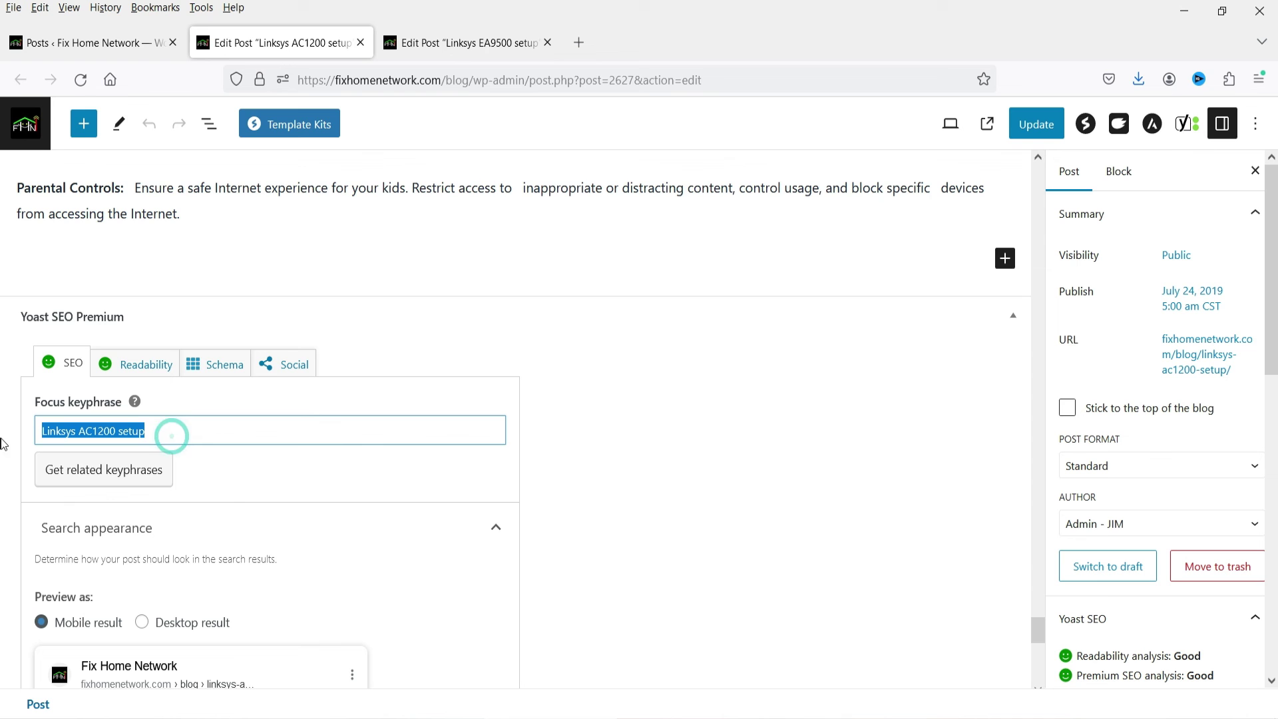
- Switch to the private Google window and search for the copied keyphrase "Linksys AC1200 setup"
key(alt+Tab)
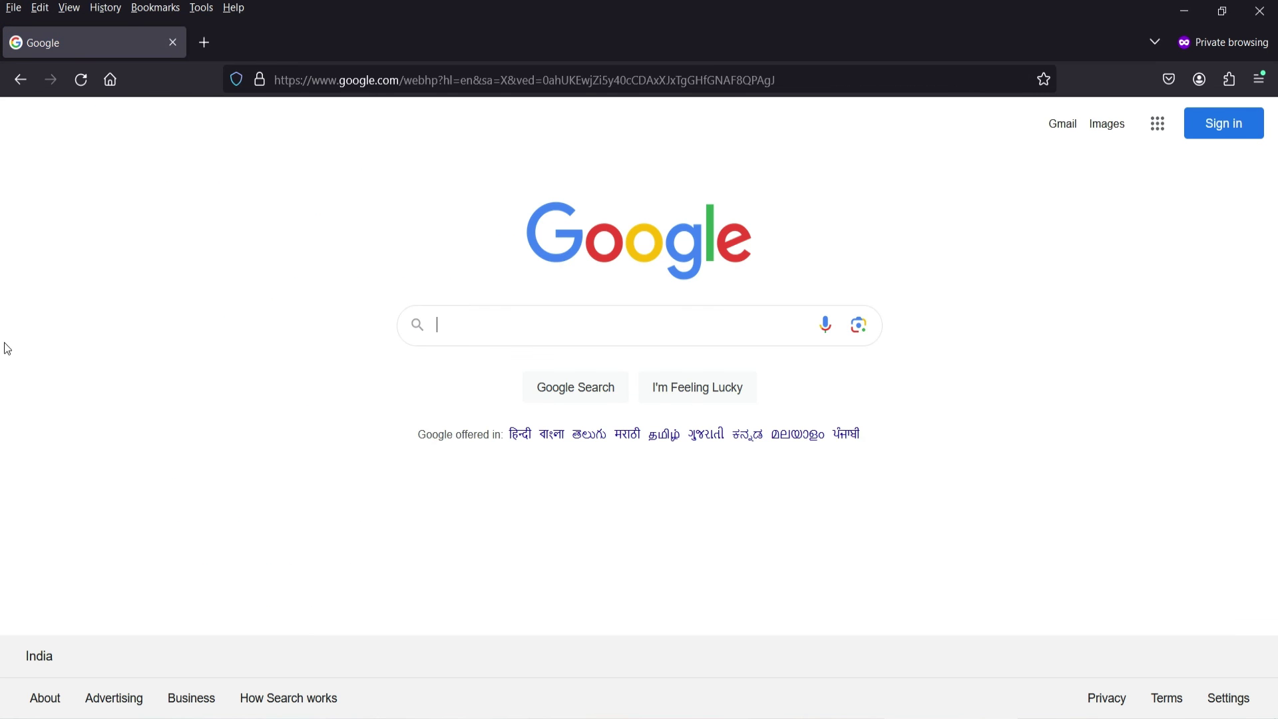
key(ctrl+v)
key(Return)
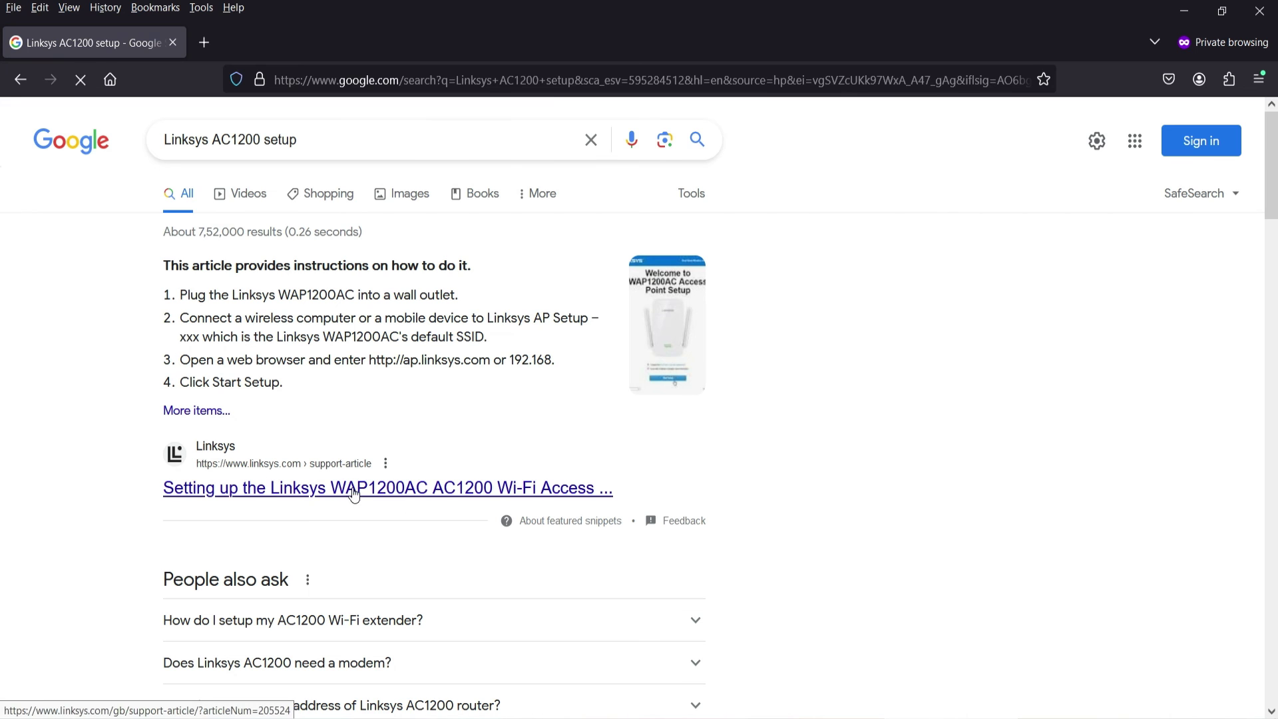
- Look through the "Linksys AC1200 setup" results for Fix Home Network's video and article, and return to the WordPress post editor
scroll(2, 360, down, 3)
scroll(3, 360, down, 6)
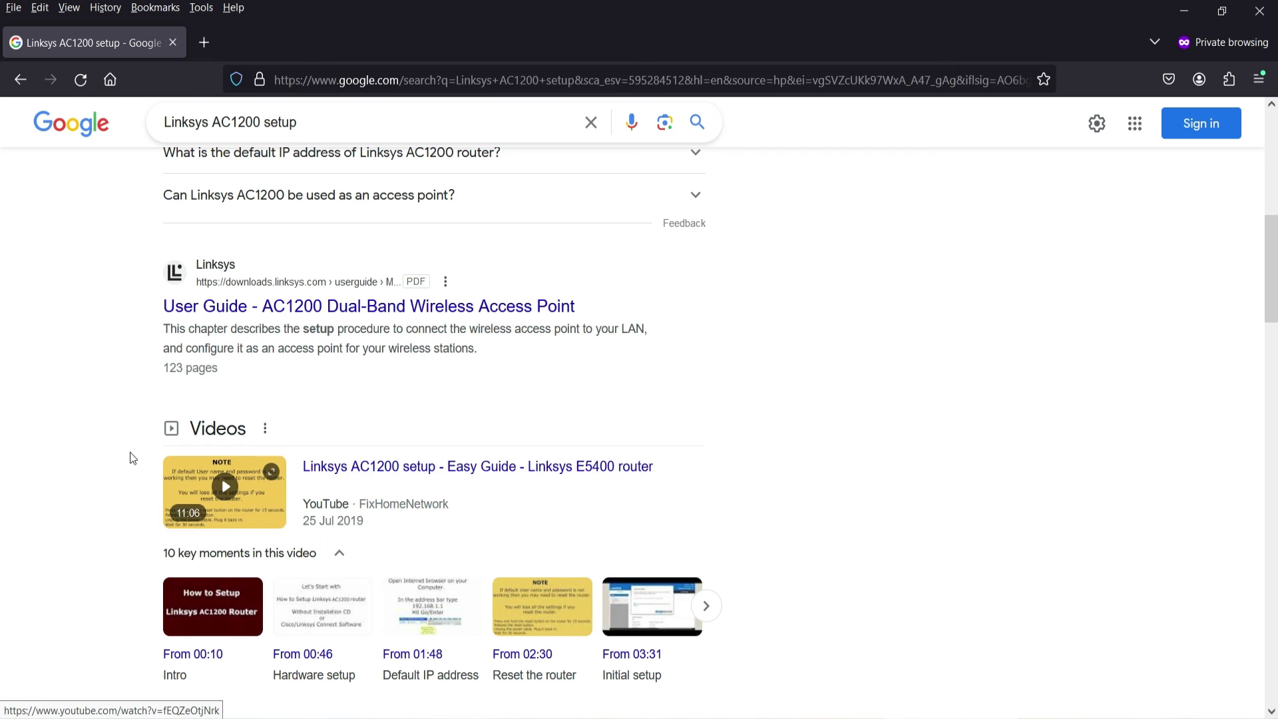
scroll(35, 384, down, 3)
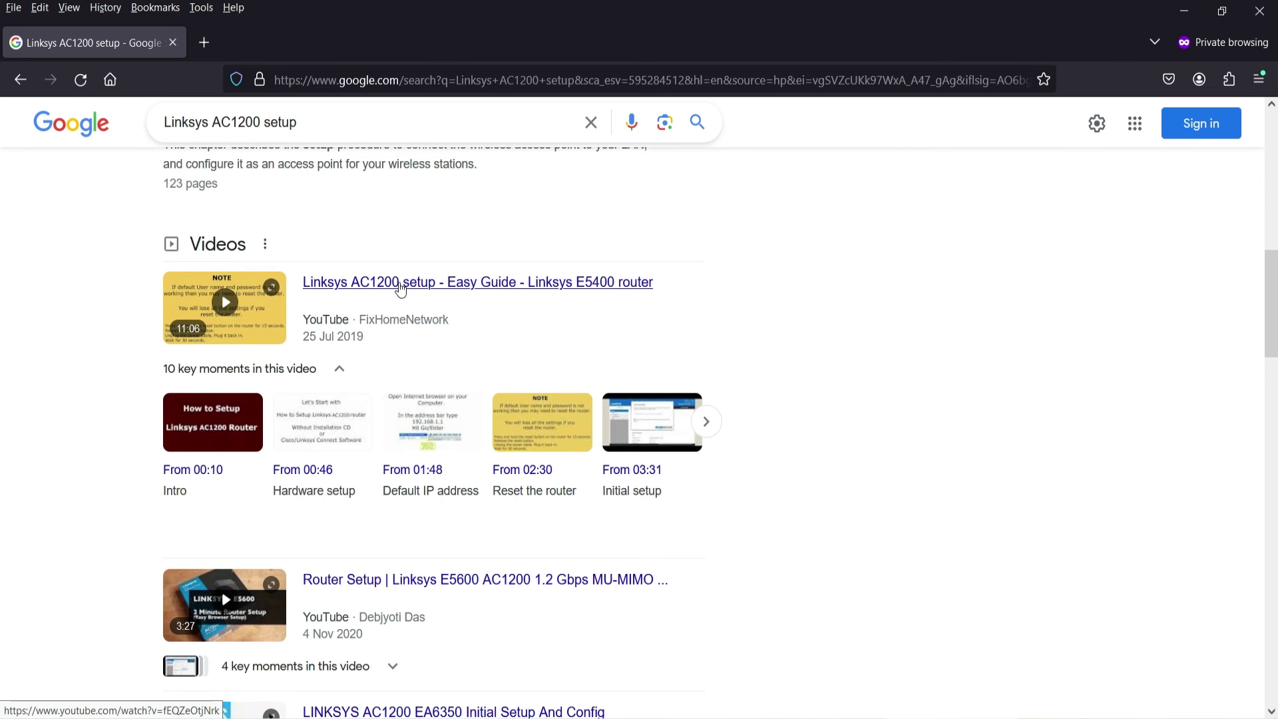
scroll(19, 331, down, 11)
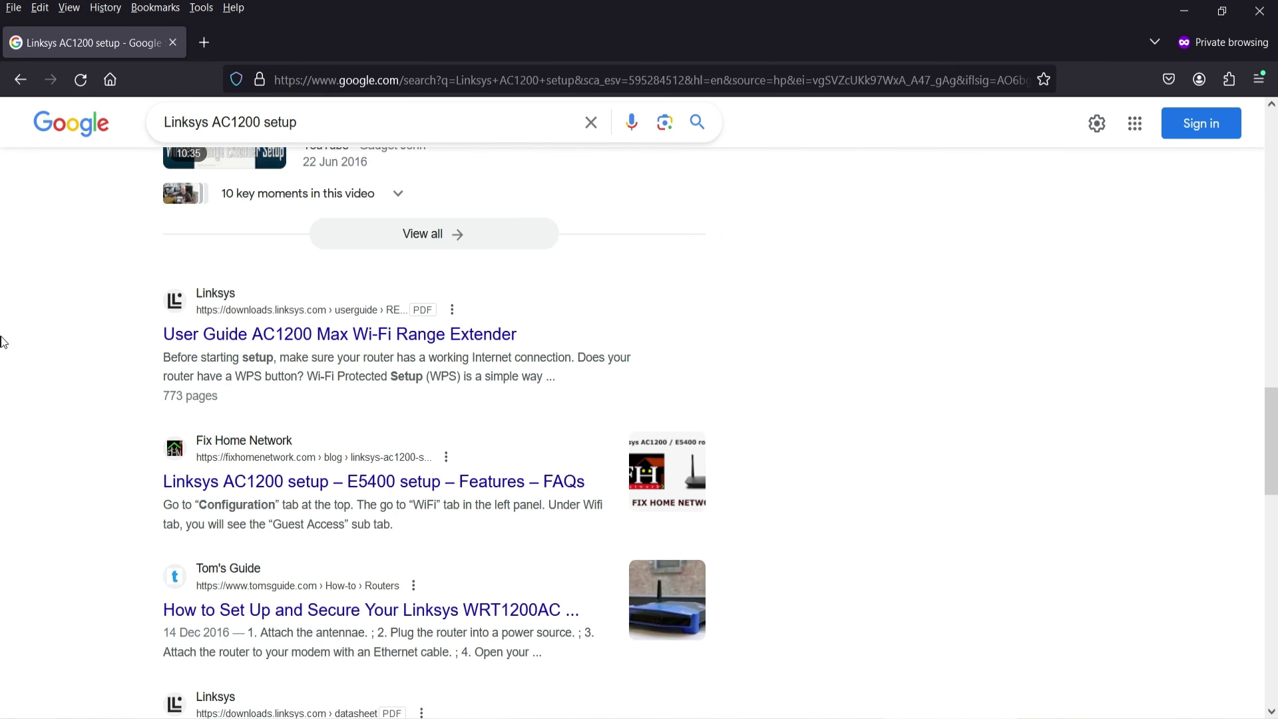
scroll(98, 333, down, 3)
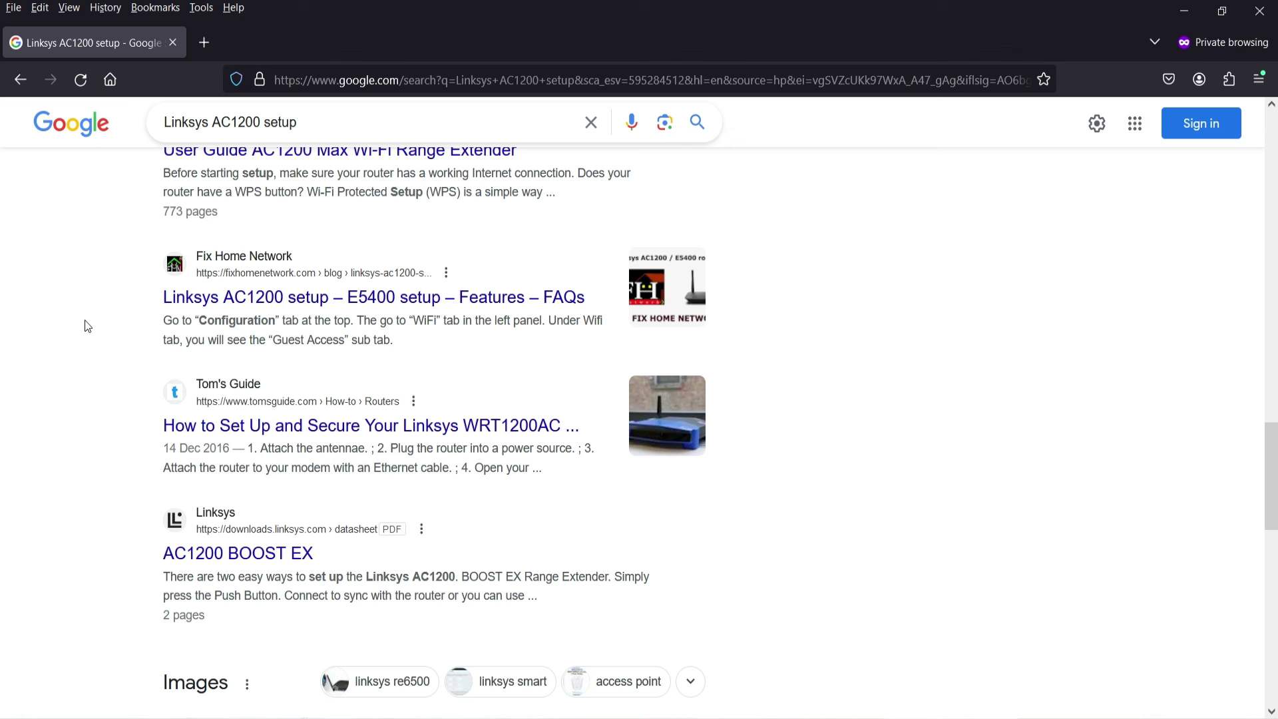
key(/)
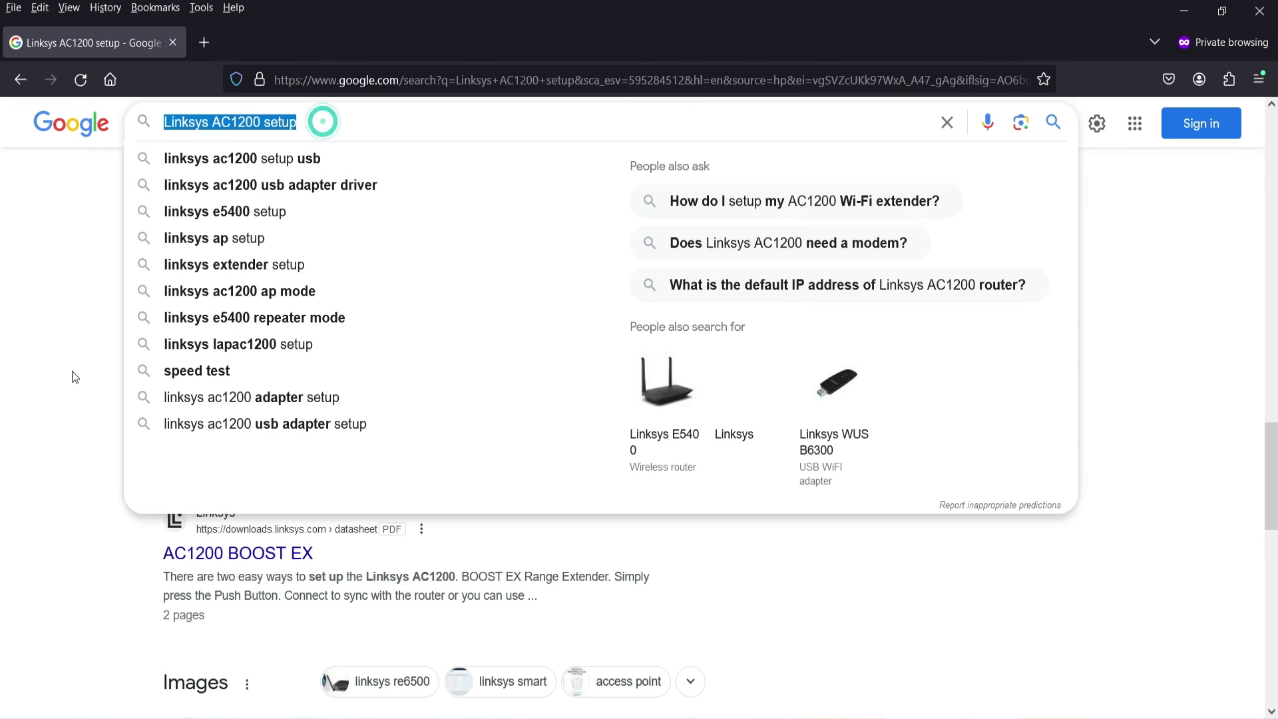
key(alt+Tab)
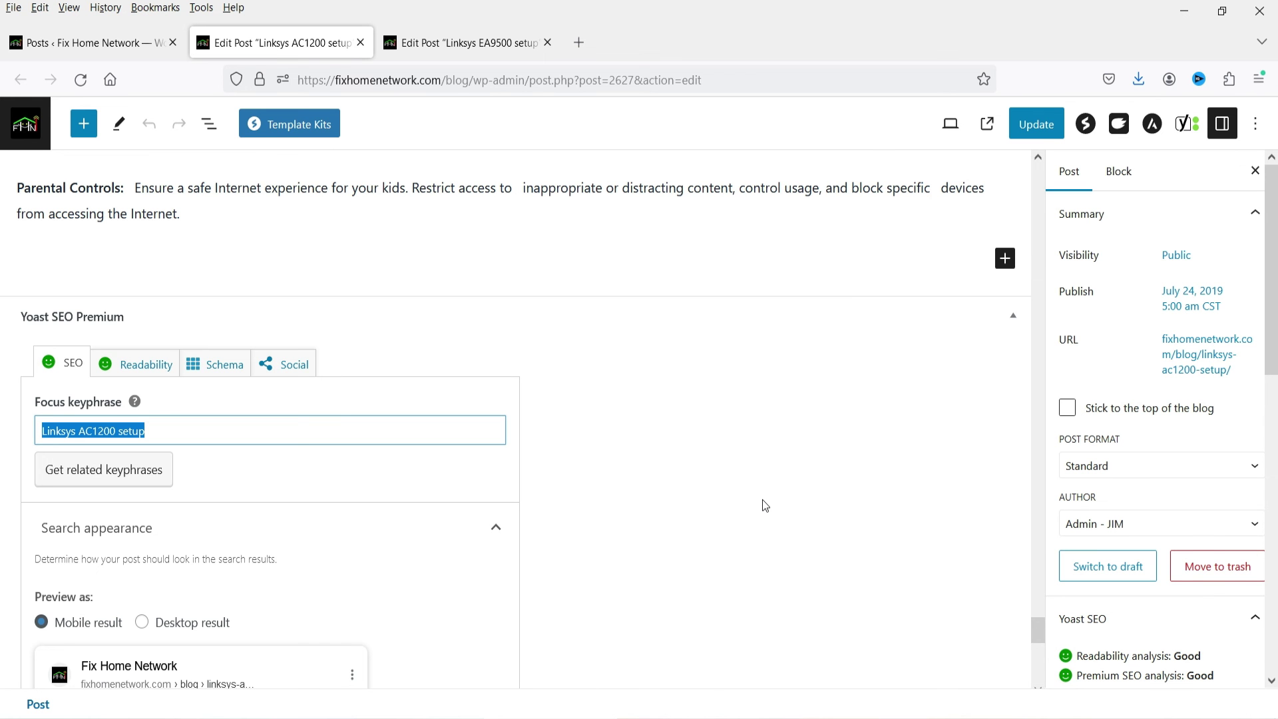